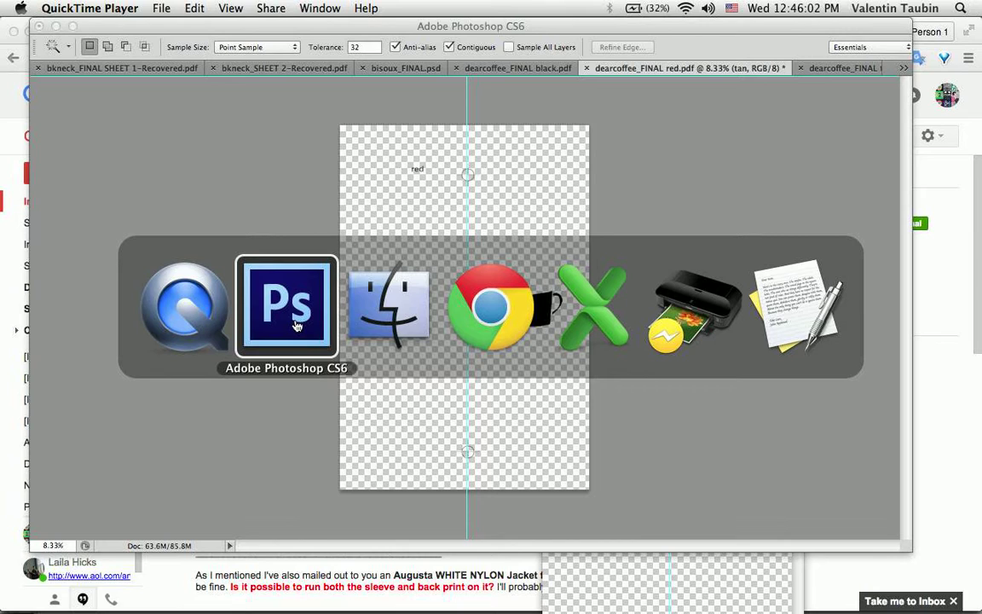
- Switch to Photoshop and browse the customers artwork folder for a design file to open
click(295, 330)
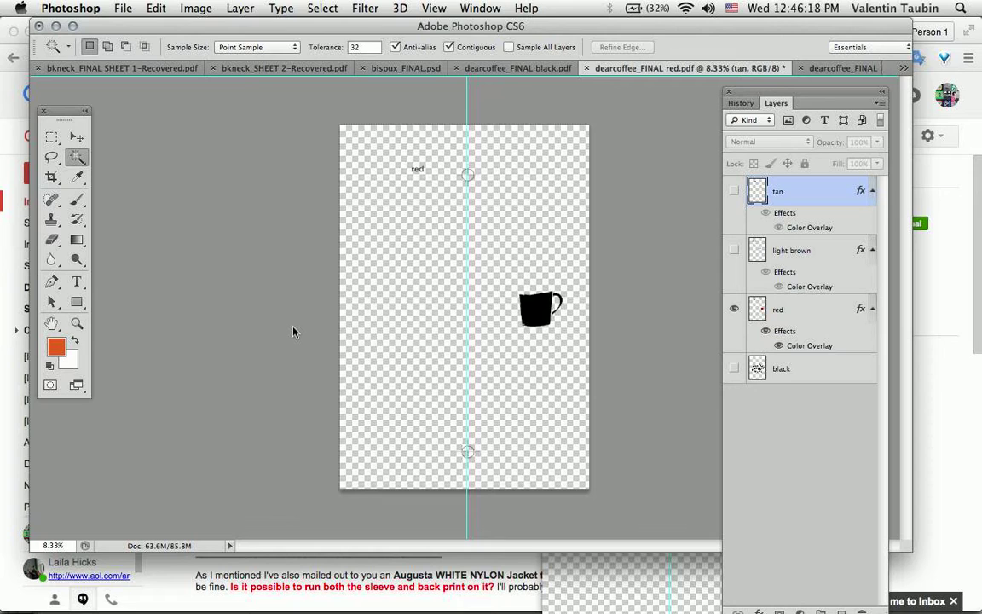
key(super+o)
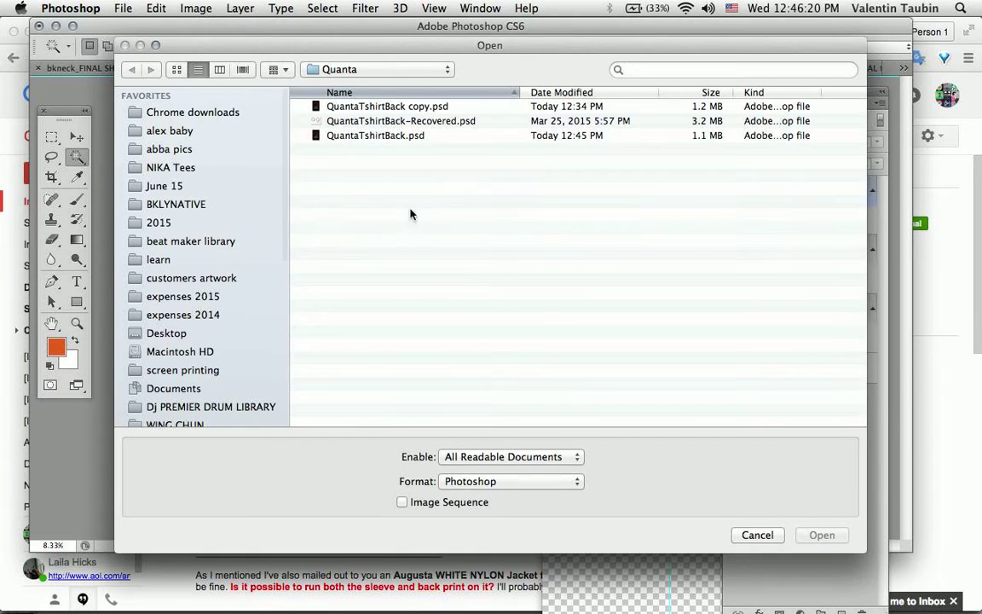
click(345, 69)
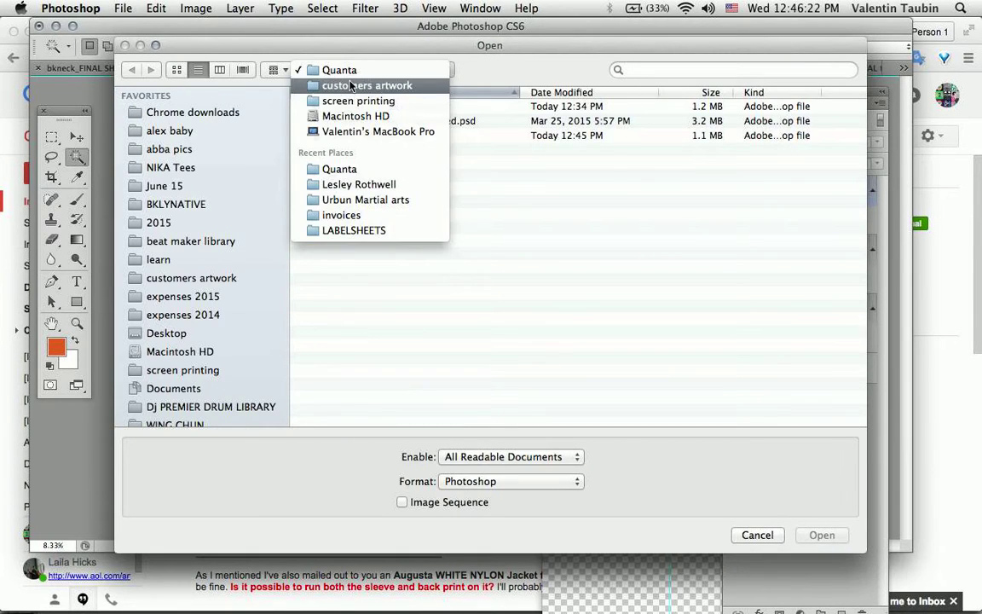
click(350, 85)
scroll(451, 392, down, 10)
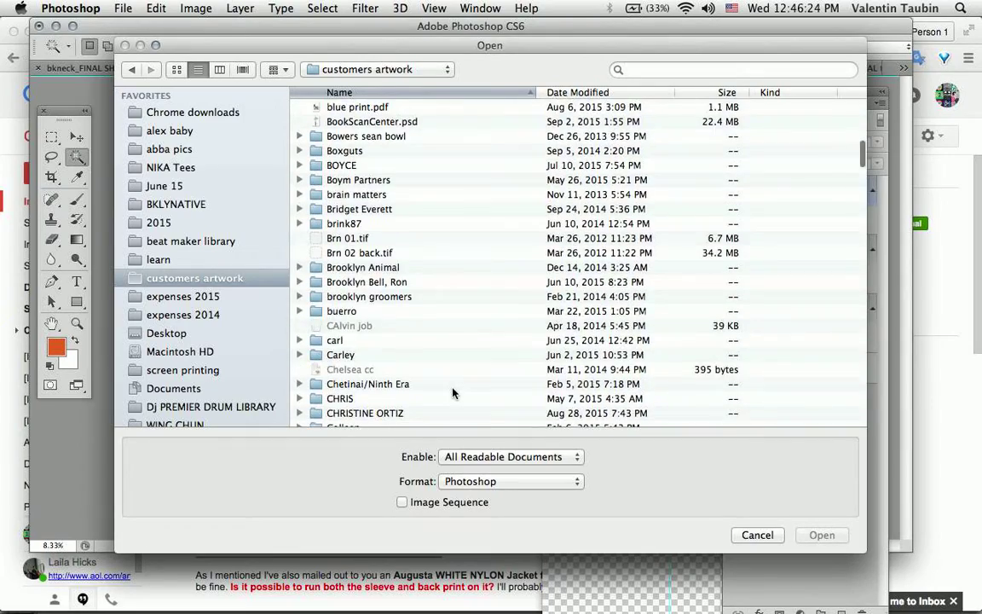
scroll(451, 392, down, 15)
scroll(451, 392, up, 6)
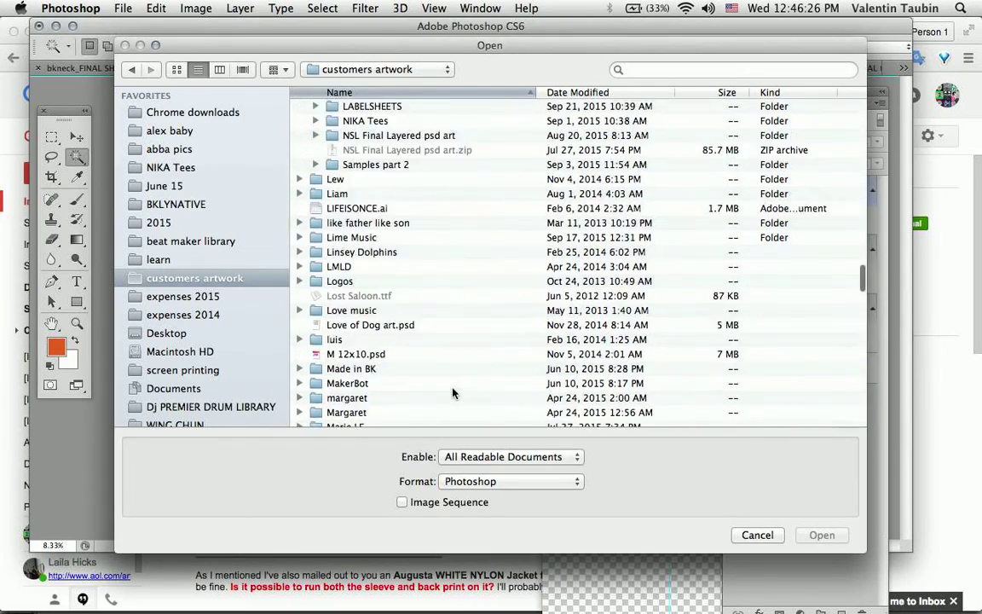
scroll(452, 392, up, 2)
scroll(358, 175, up, 6)
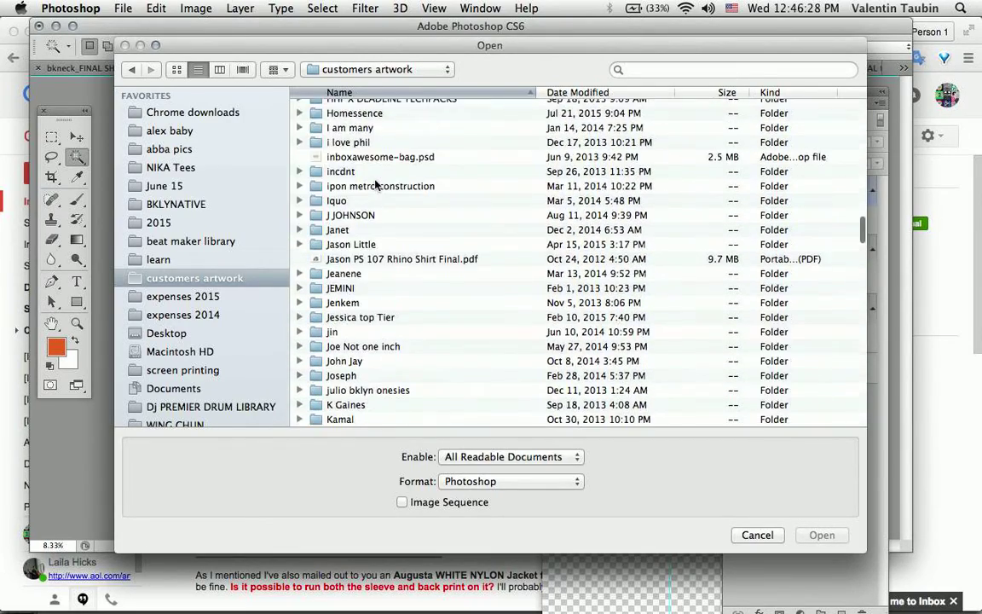
scroll(375, 183, up, 15)
- Open QuantaTshirtBack.psd from the recently used Quanta folder
click(361, 70)
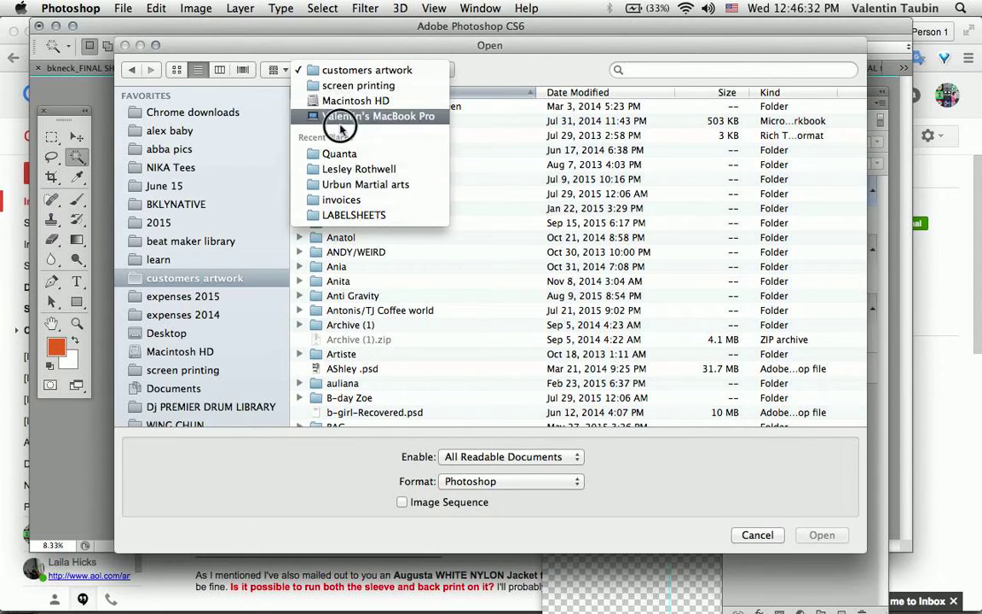
click(337, 157)
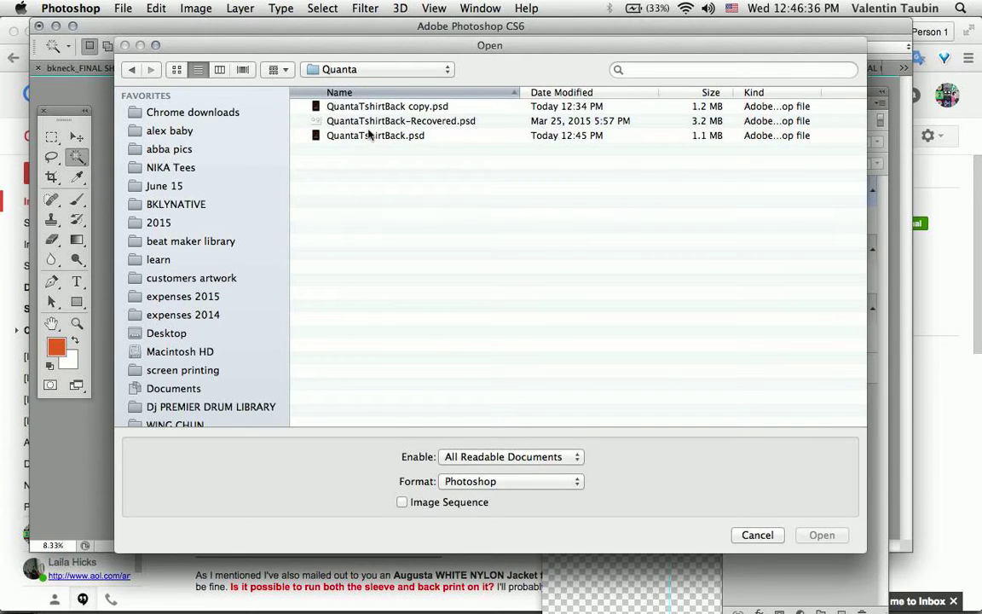
double_click(369, 135)
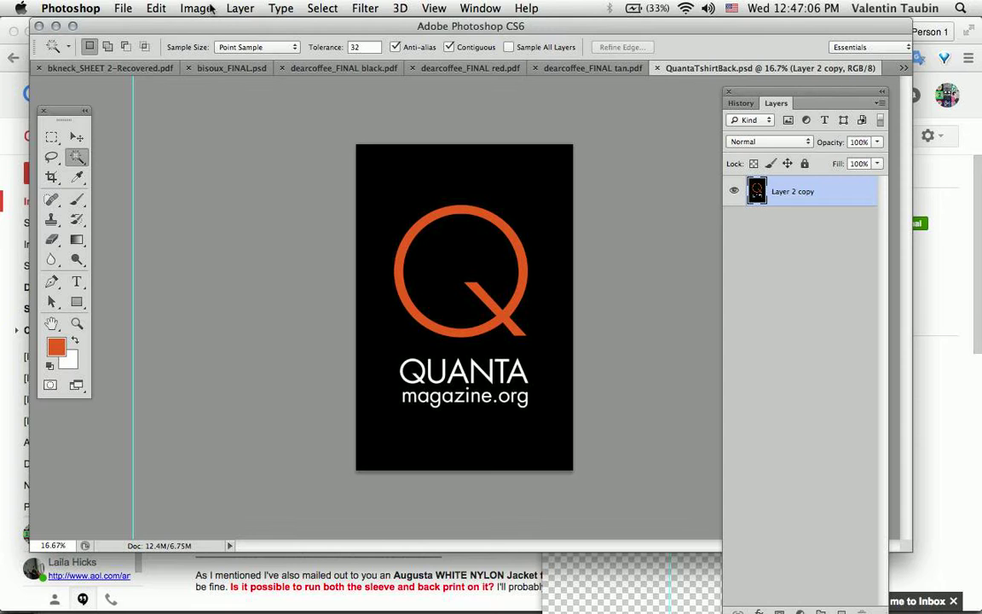
- Inspect the edges of the orange Q logo at up to 100% zoom to judge the artwork's quality
key(super+equal)
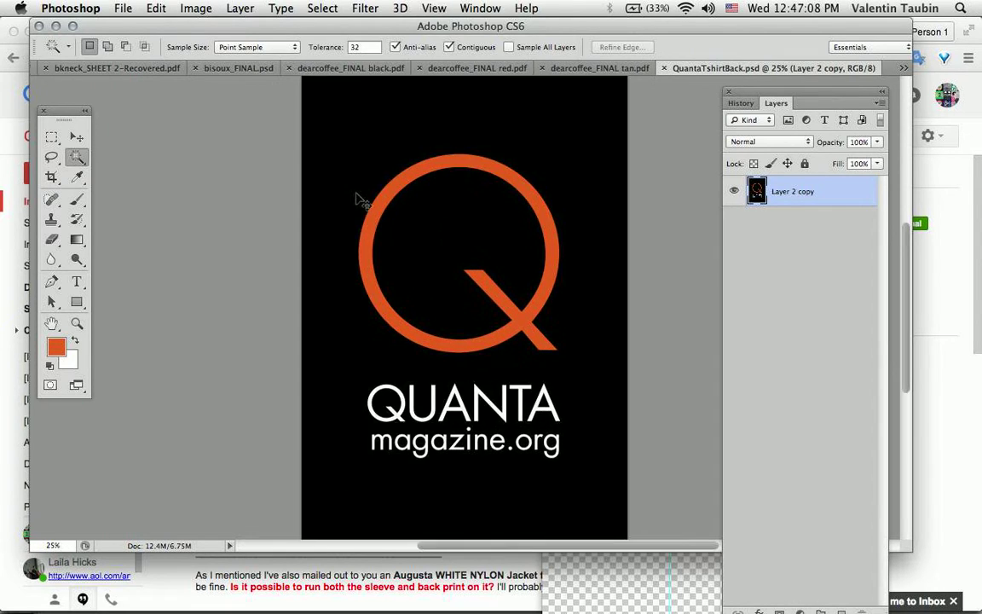
key(super+equal)
key(super+equal)
key(super+equal)
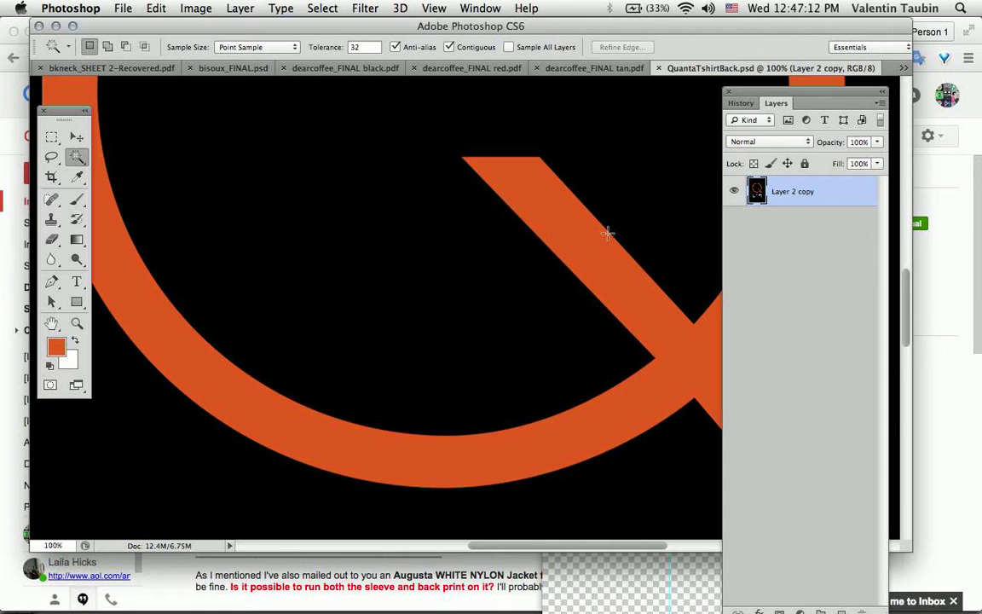
key(super+minus)
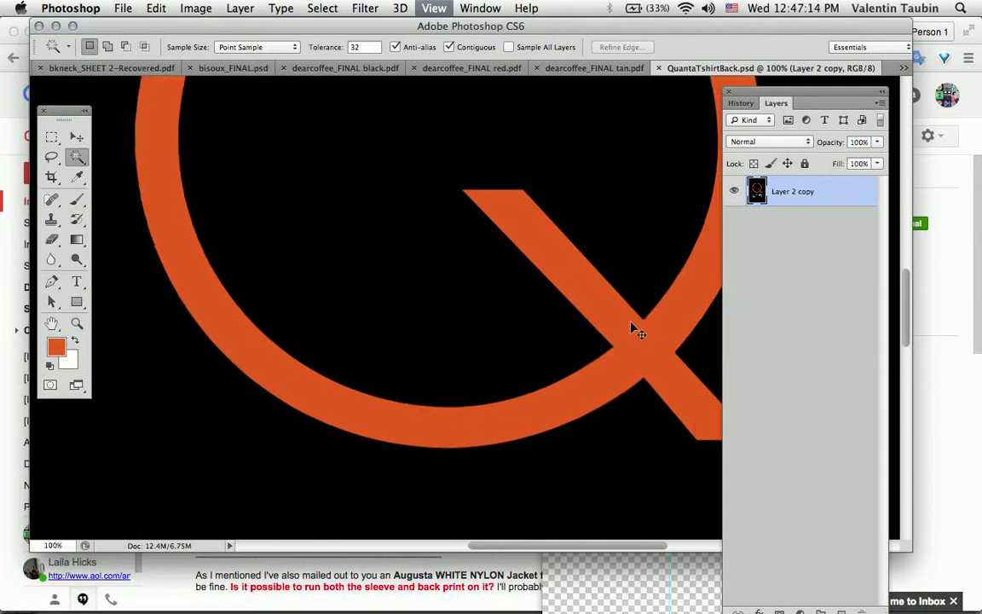
key(super+minus)
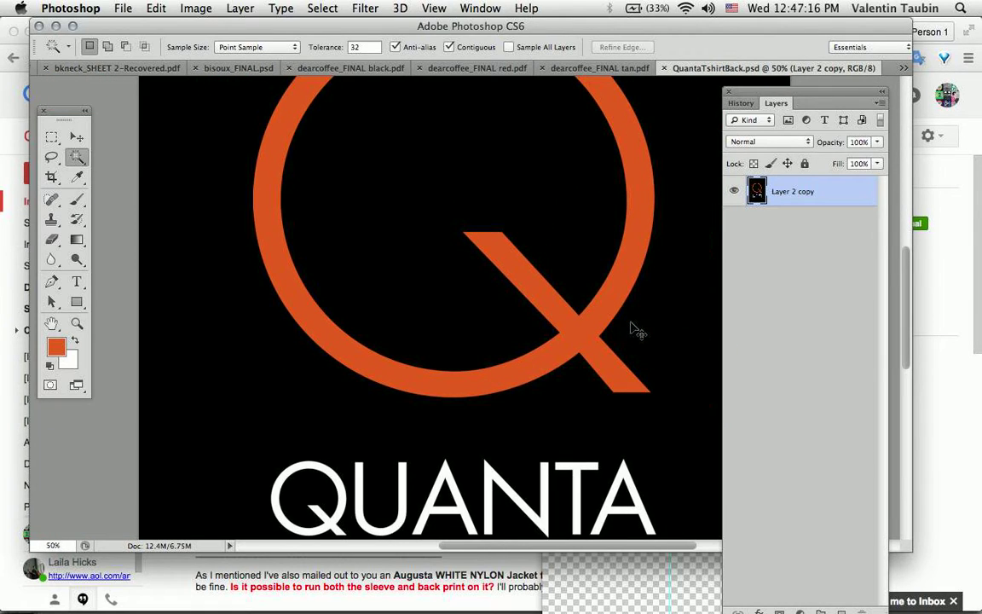
key(super+minus)
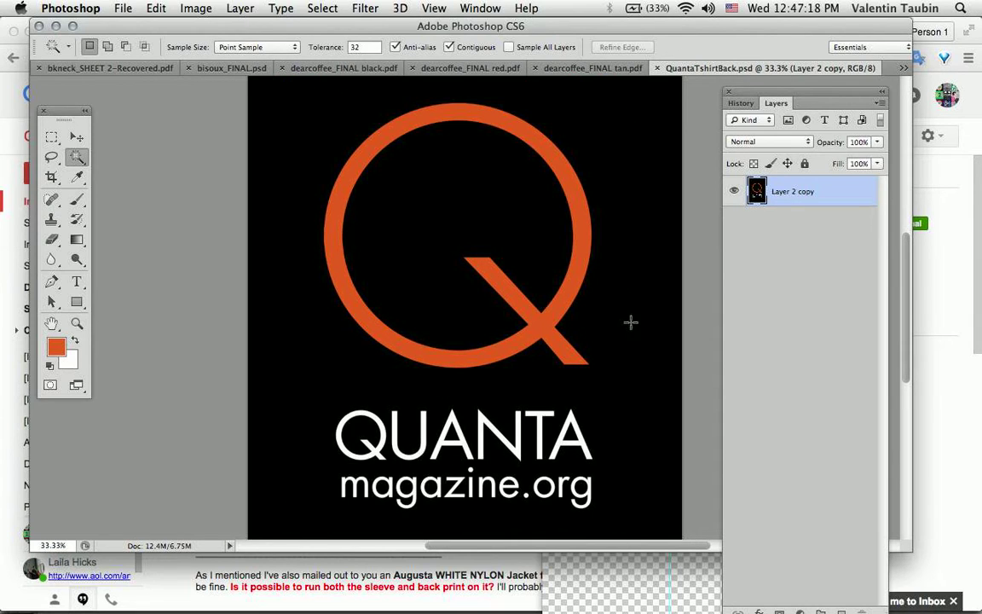
- Examine the document's resolution in the Image Size settings
click(196, 8)
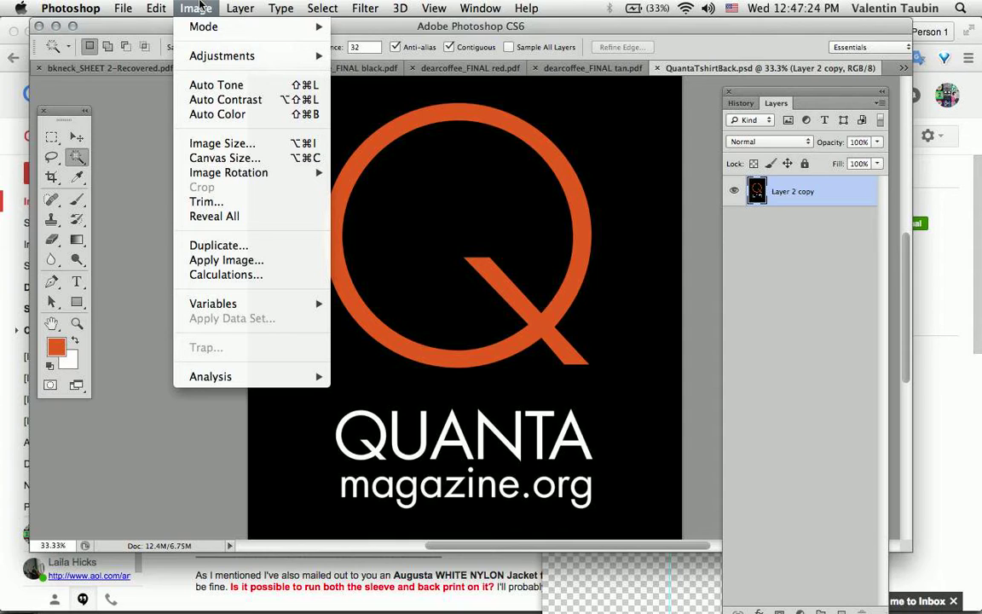
click(201, 145)
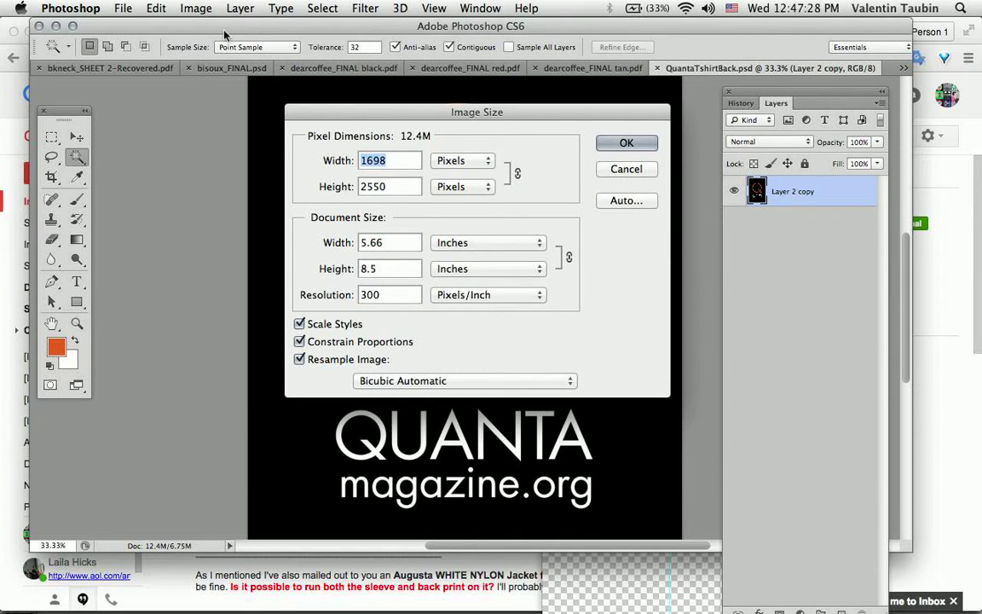
click(197, 7)
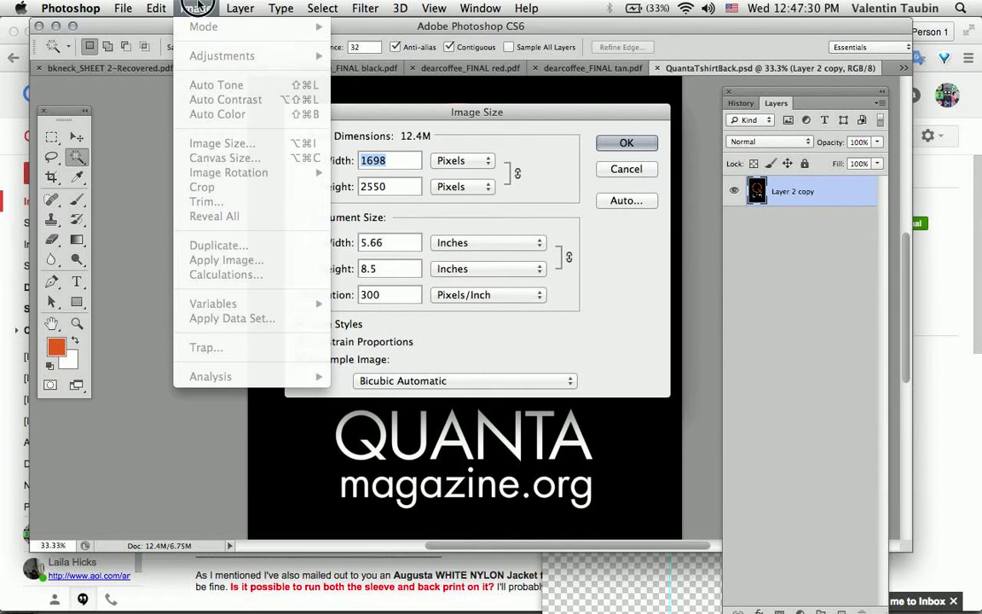
click(197, 7)
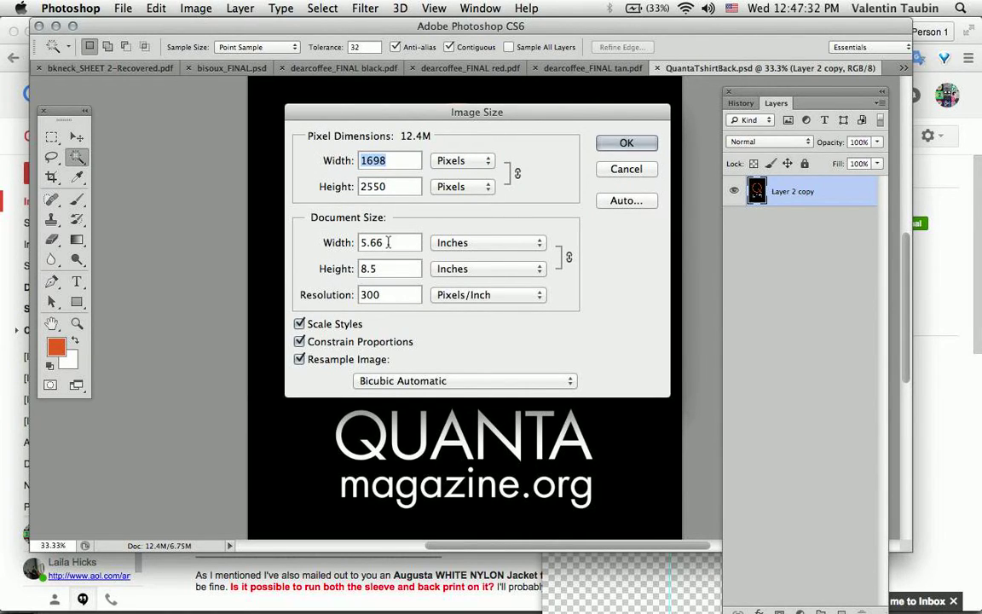
double_click(365, 294)
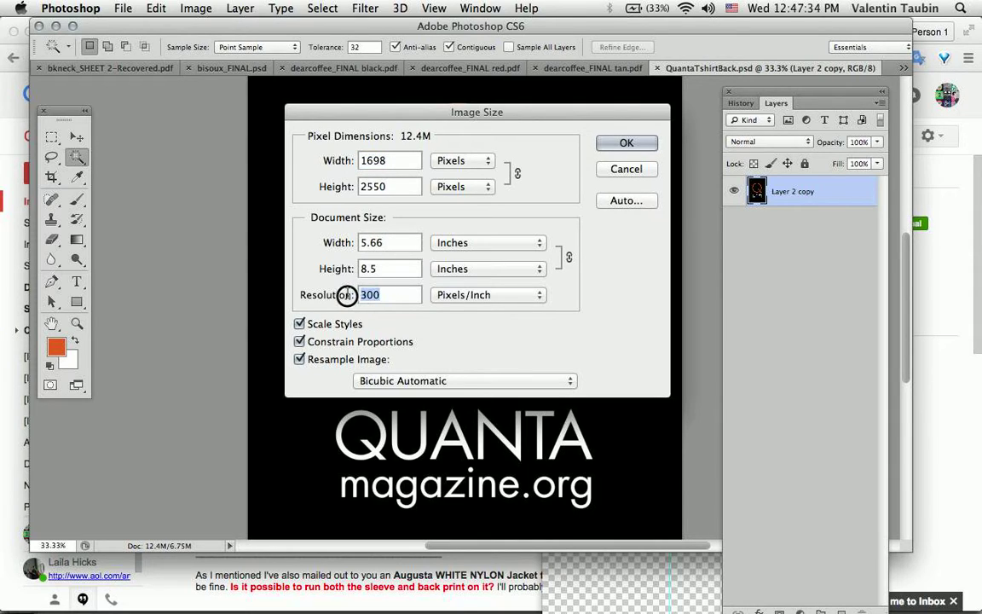
click(395, 295)
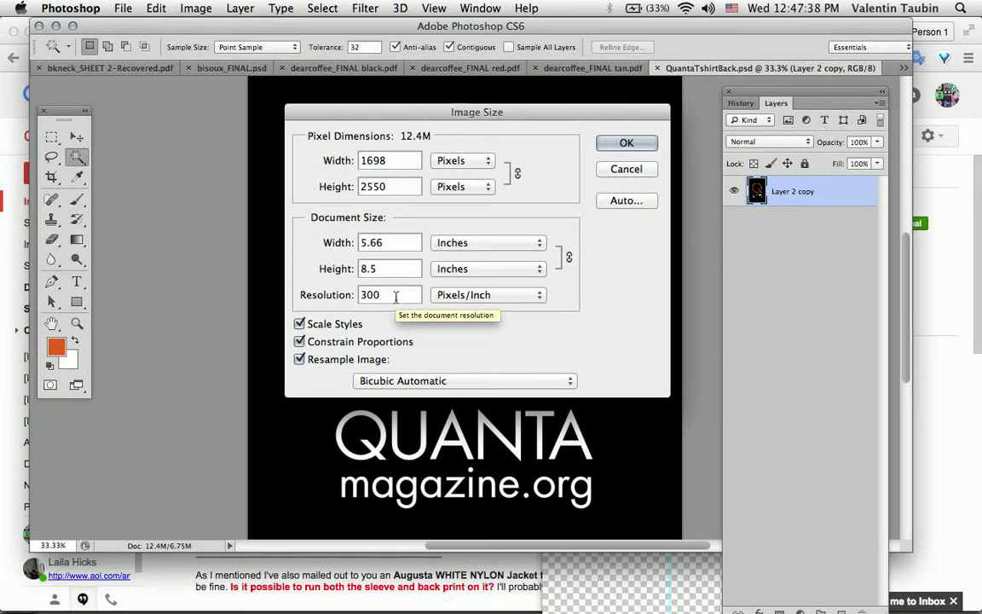
click(339, 294)
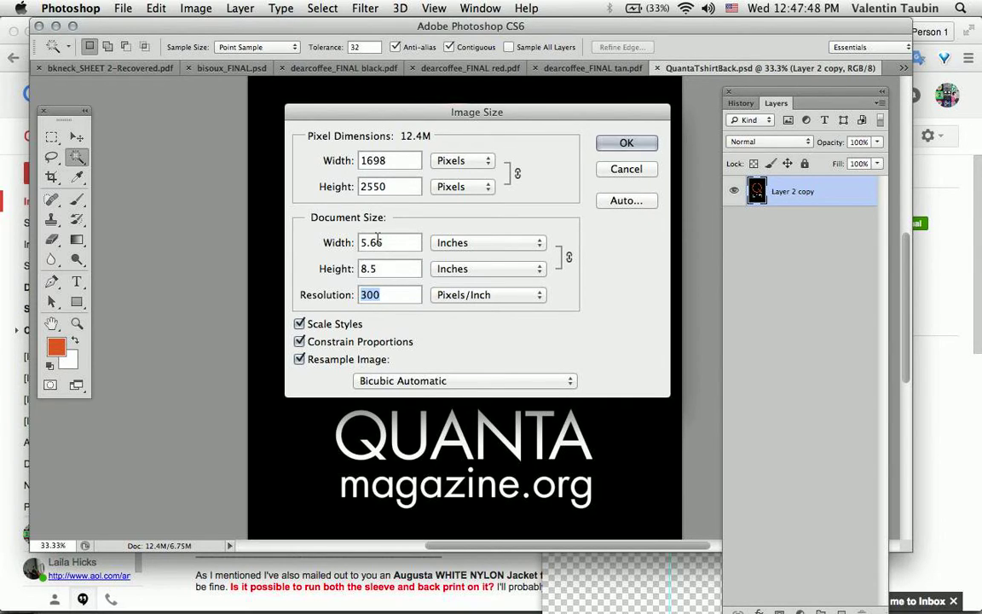
- Review the resolution together with the document width in inches, and accept the Image Size settings
drag(368, 119, 364, 157)
double_click(375, 339)
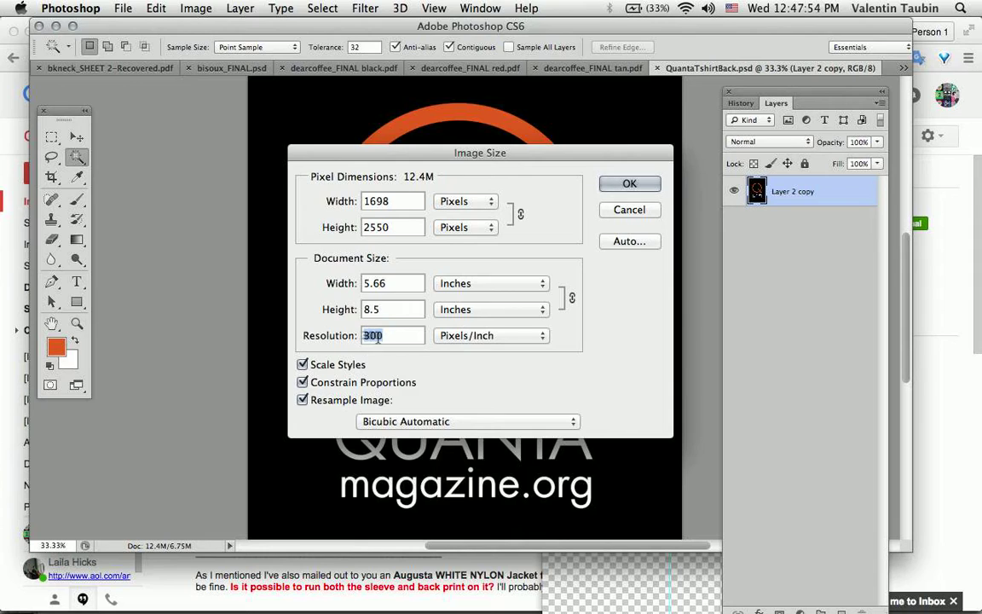
double_click(386, 337)
click(386, 337)
drag(386, 335, 365, 335)
click(391, 334)
drag(387, 335, 334, 335)
drag(397, 281, 319, 282)
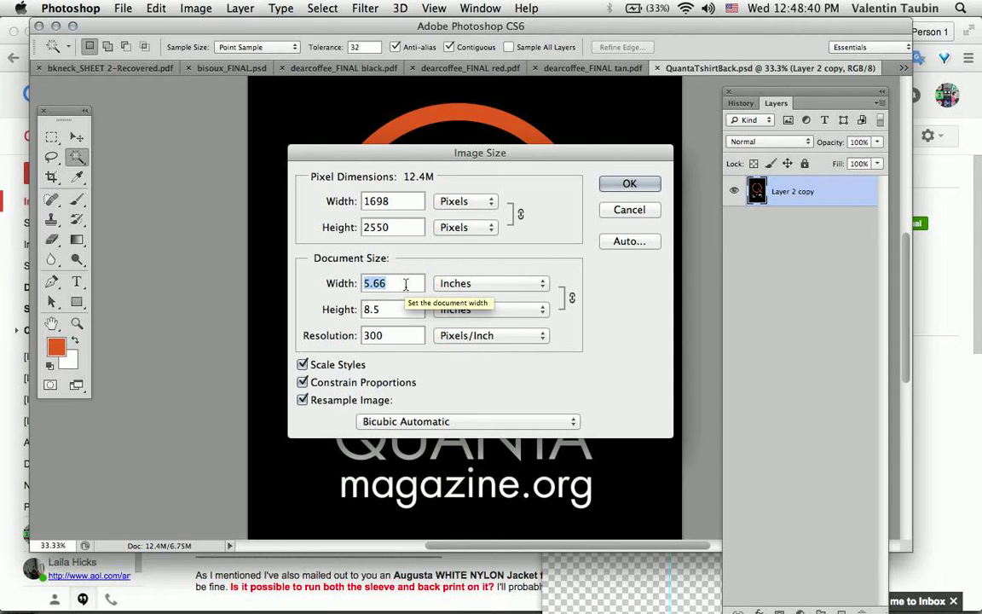
double_click(368, 337)
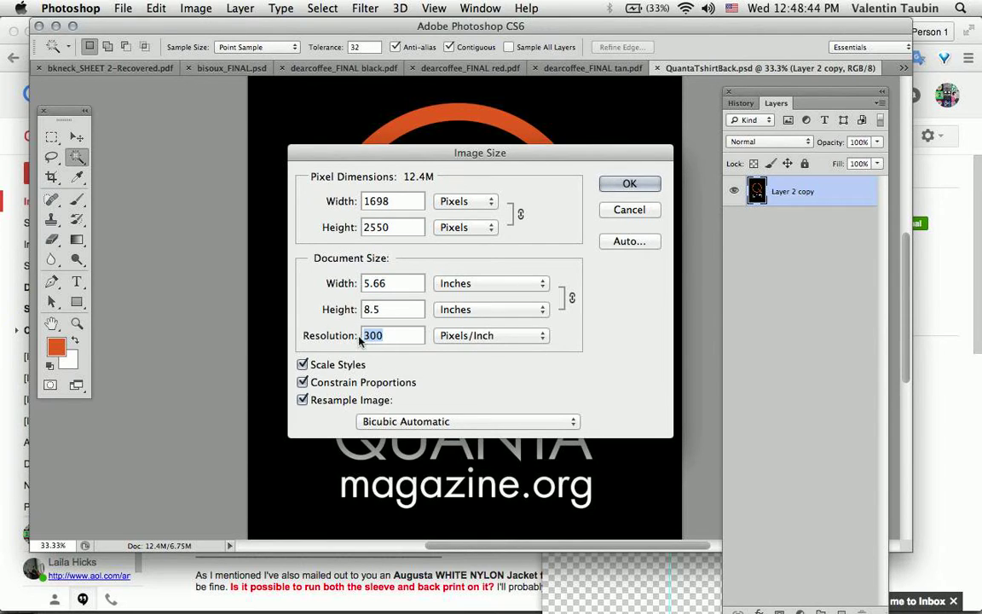
click(631, 184)
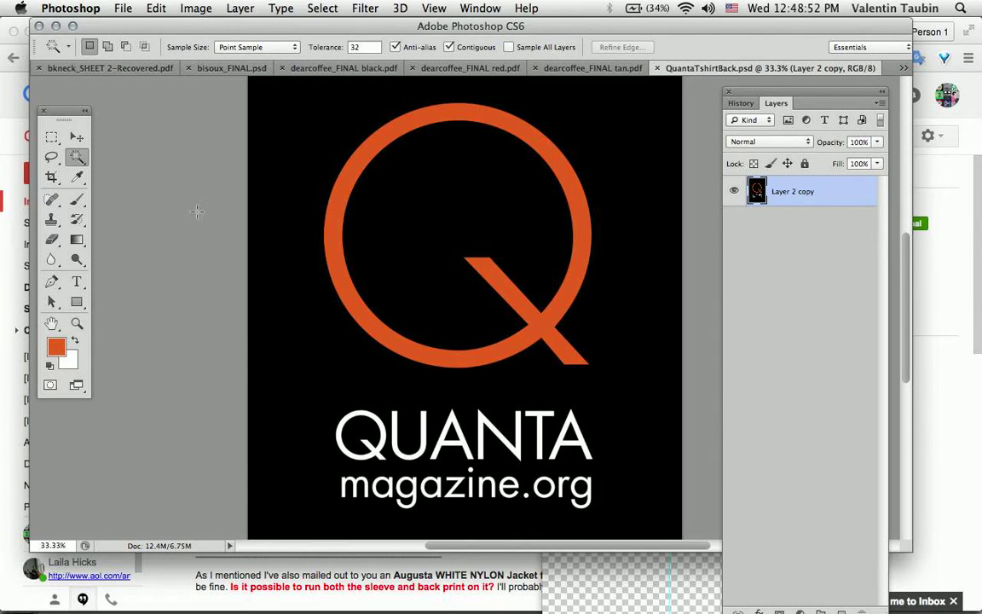
- Choose the Magic Wand tool, start a Color Range selection and sample the black background inside the Q
click(77, 161)
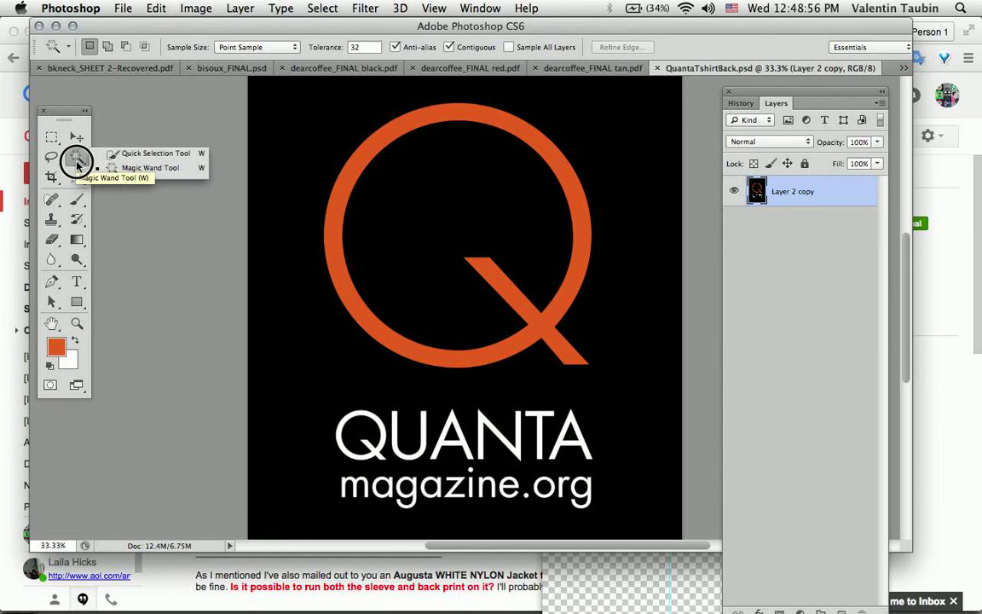
click(150, 167)
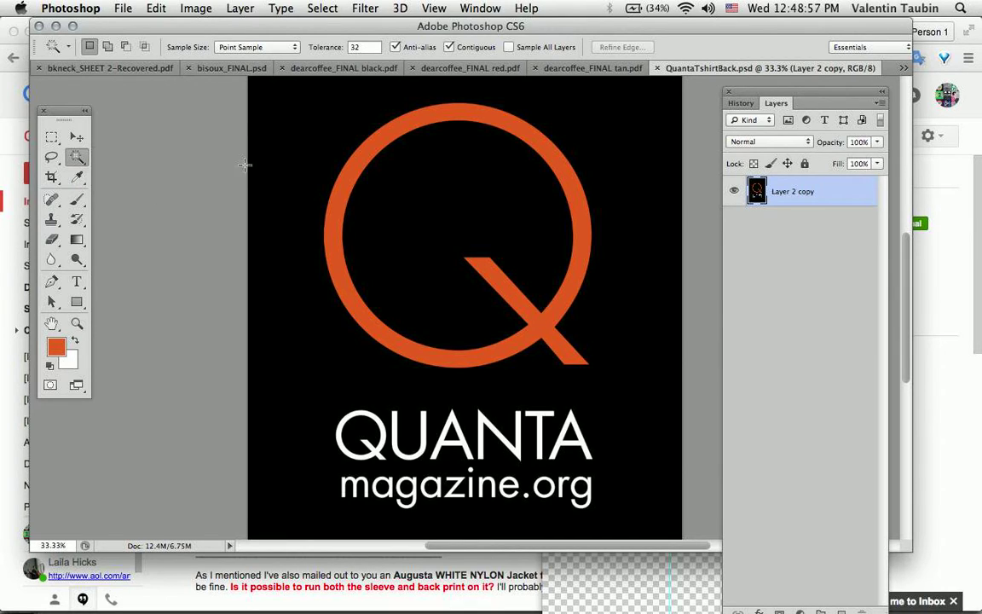
right_click(303, 160)
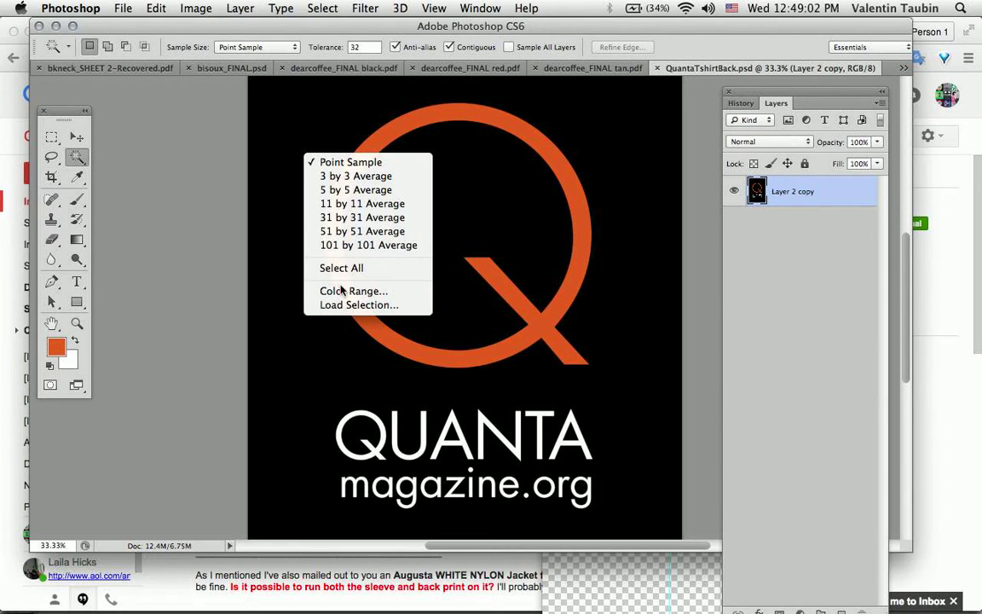
click(340, 292)
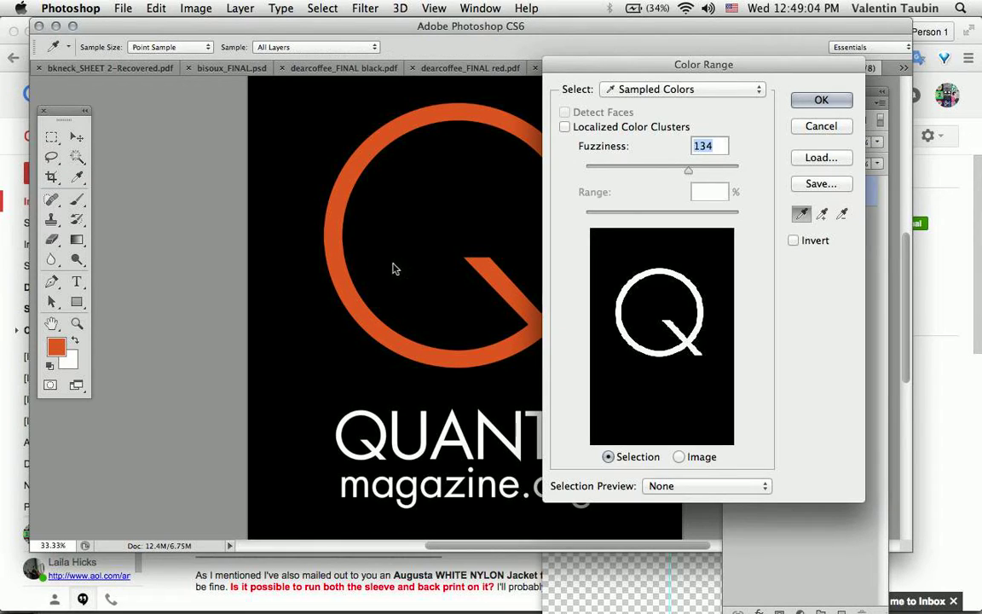
click(394, 264)
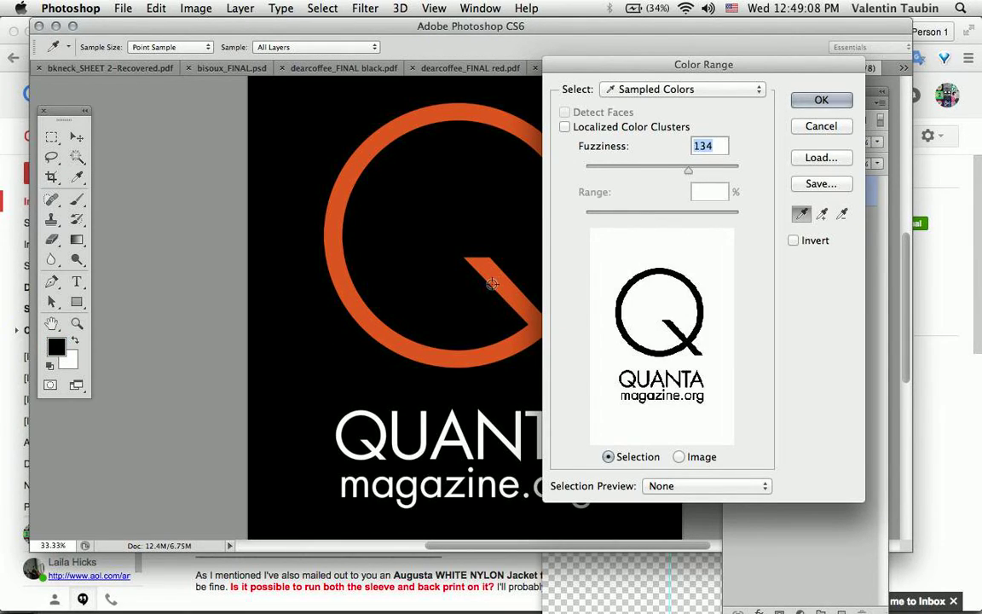
- Set the Color Range fuzziness to 200, resample the black background and apply the selection
mouse_move(687, 170)
mouse_down()
mouse_move(749, 169)
mouse_move(588, 175)
mouse_move(548, 162)
mouse_move(703, 168)
mouse_up()
click(700, 172)
drag(699, 173, 739, 166)
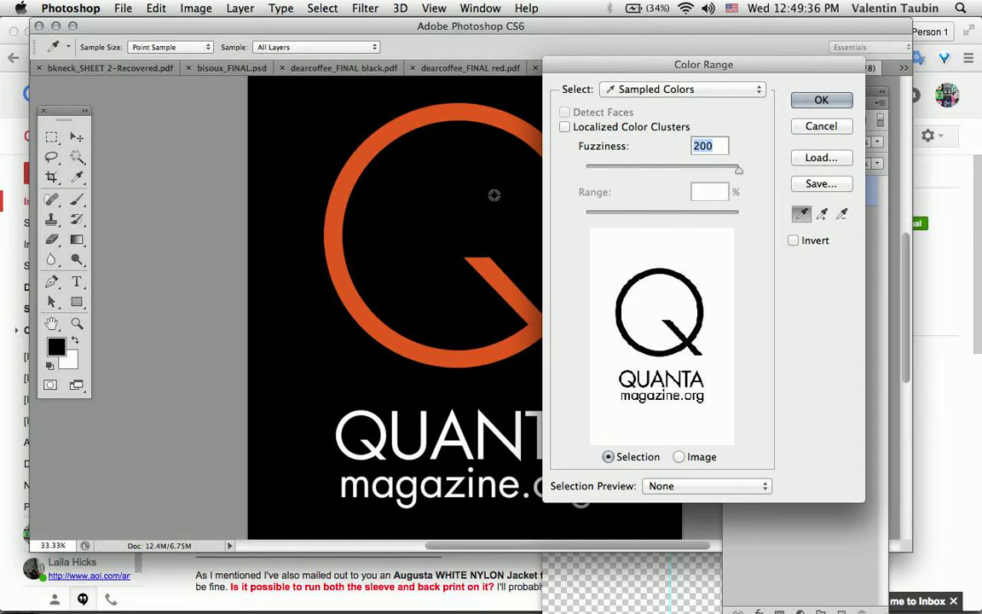
click(525, 200)
click(738, 170)
click(819, 100)
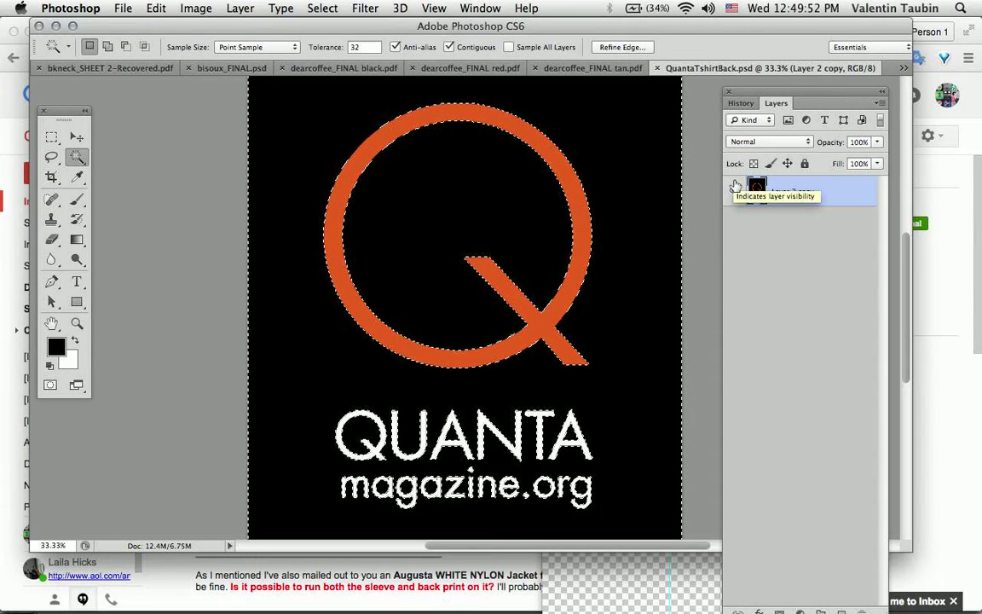
- Delete the selected black background from Layer 2 copy and clear the selection
key(Delete)
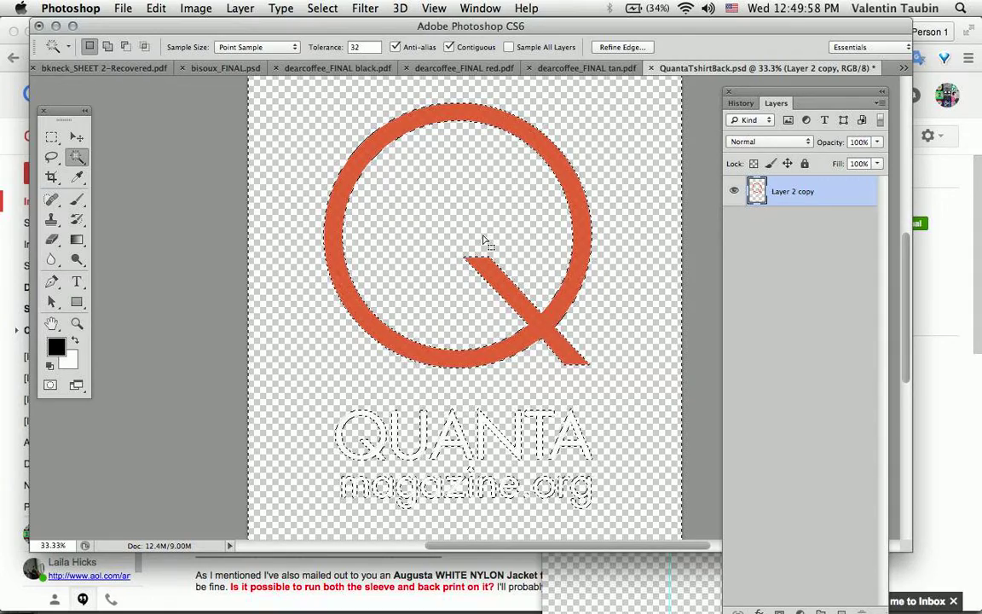
click(322, 8)
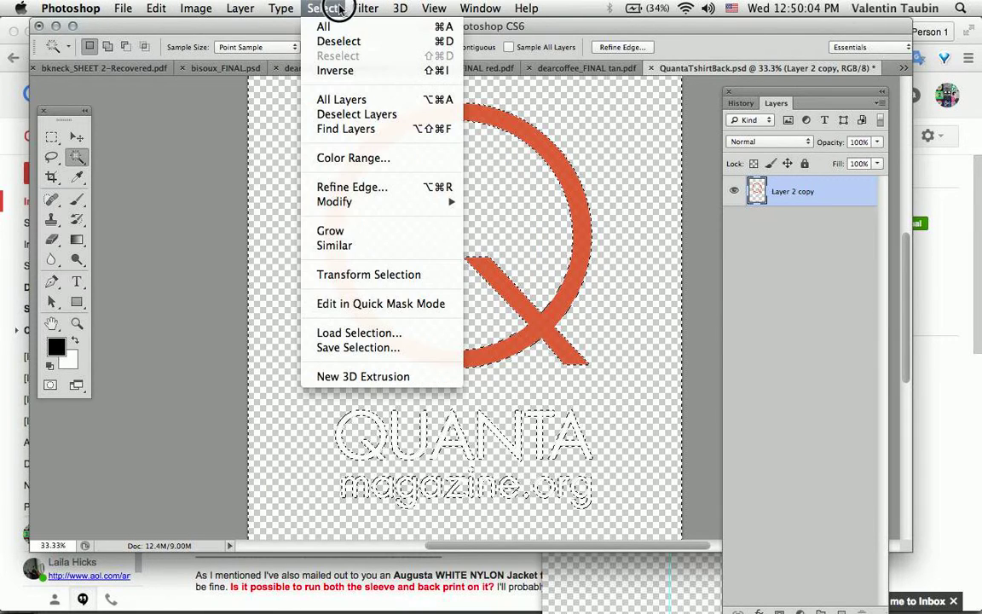
click(329, 41)
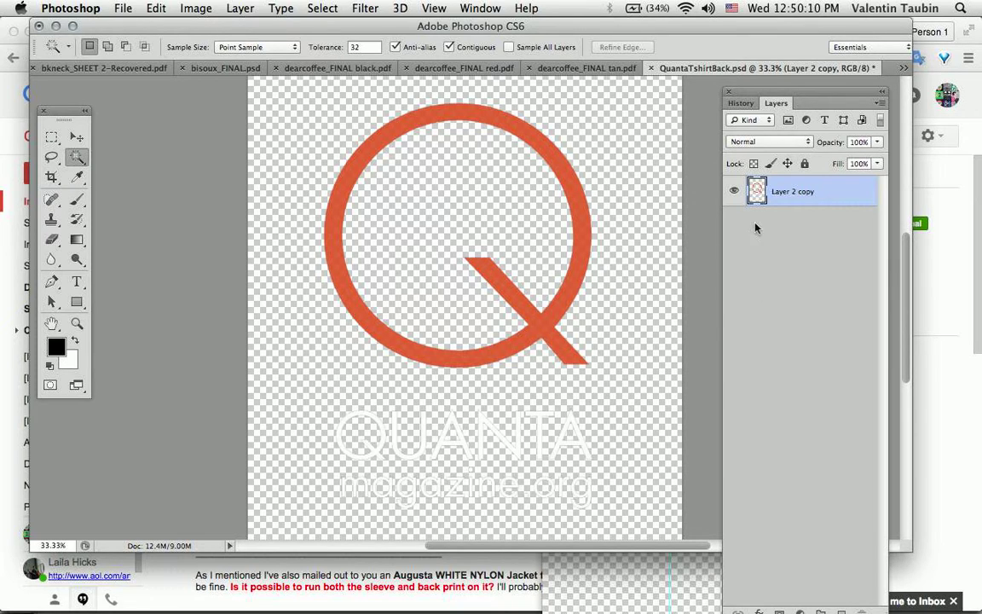
- Toggle Layer 2 copy's visibility to check it, and create a new layer with the default settings
click(733, 192)
click(733, 191)
click(267, 7)
mouse_move(234, 7)
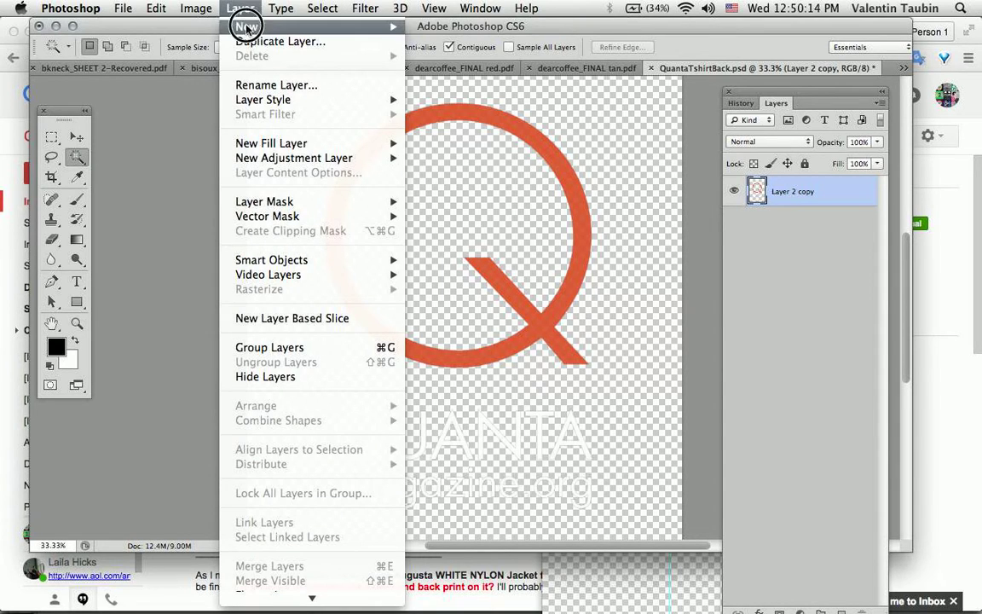
mouse_move(255, 26)
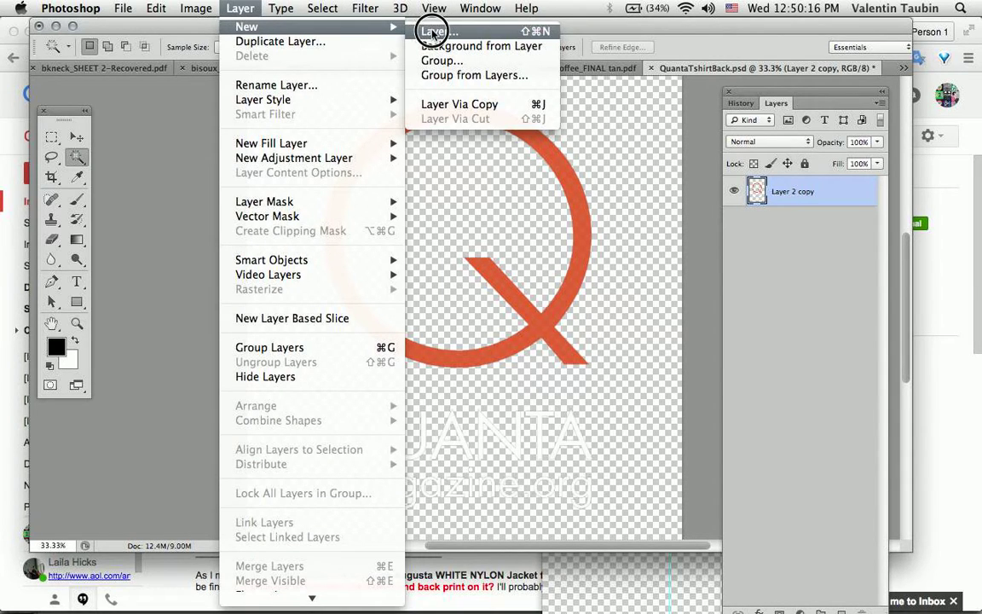
click(456, 85)
key(shift+super+n)
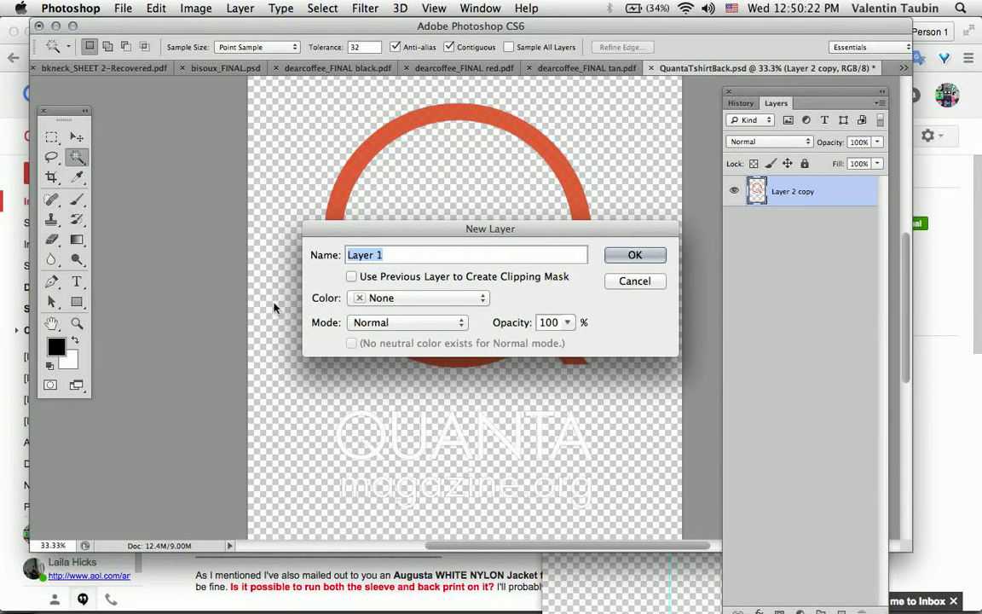
click(635, 255)
click(635, 255)
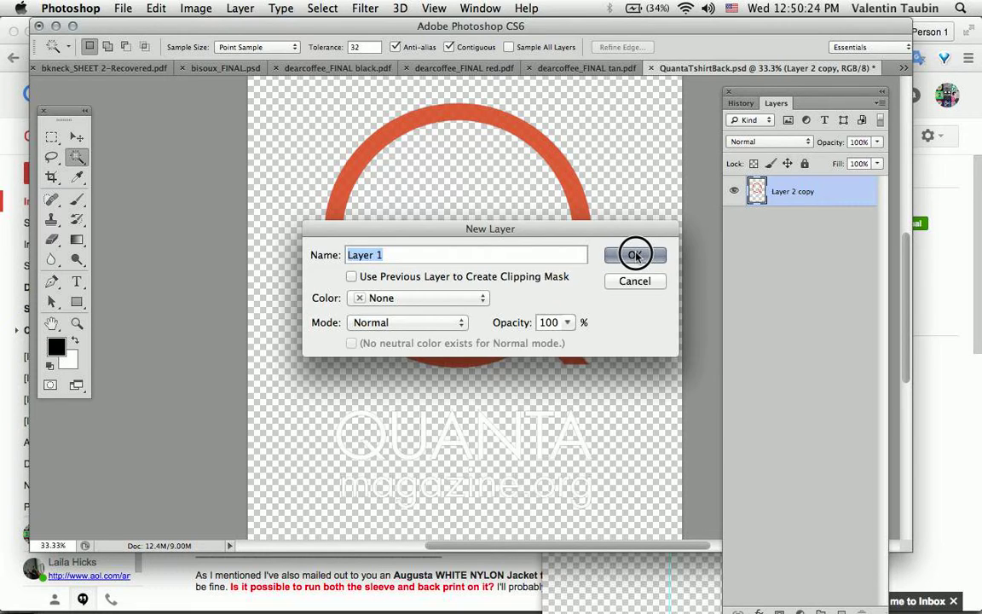
- Place Layer 1 beneath Layer 2 copy and make it solid black by filling it with white and inverting it
drag(808, 192, 811, 247)
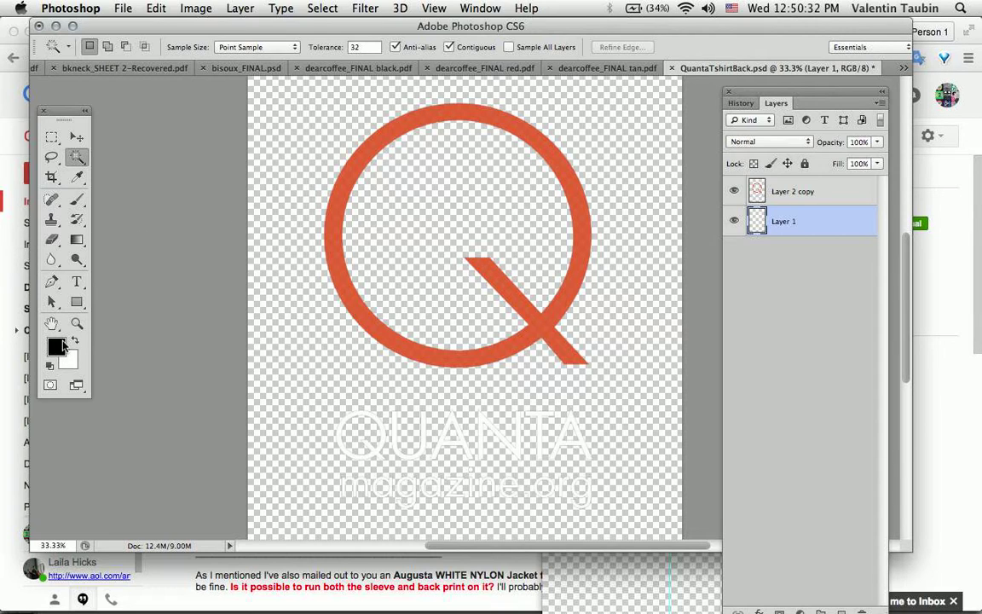
key(super+BackSpace)
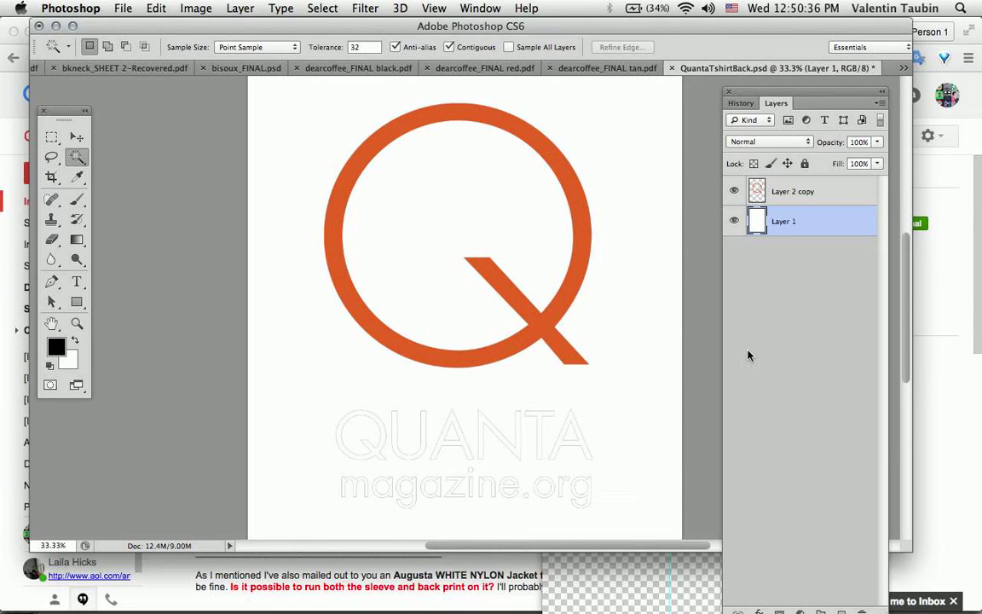
key(super+i)
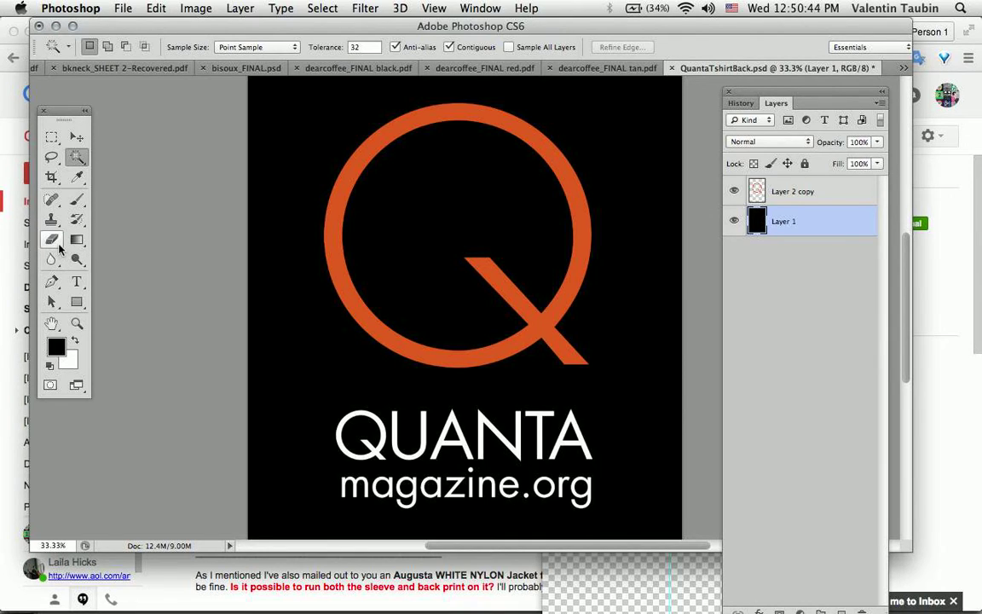
click(53, 241)
click(54, 261)
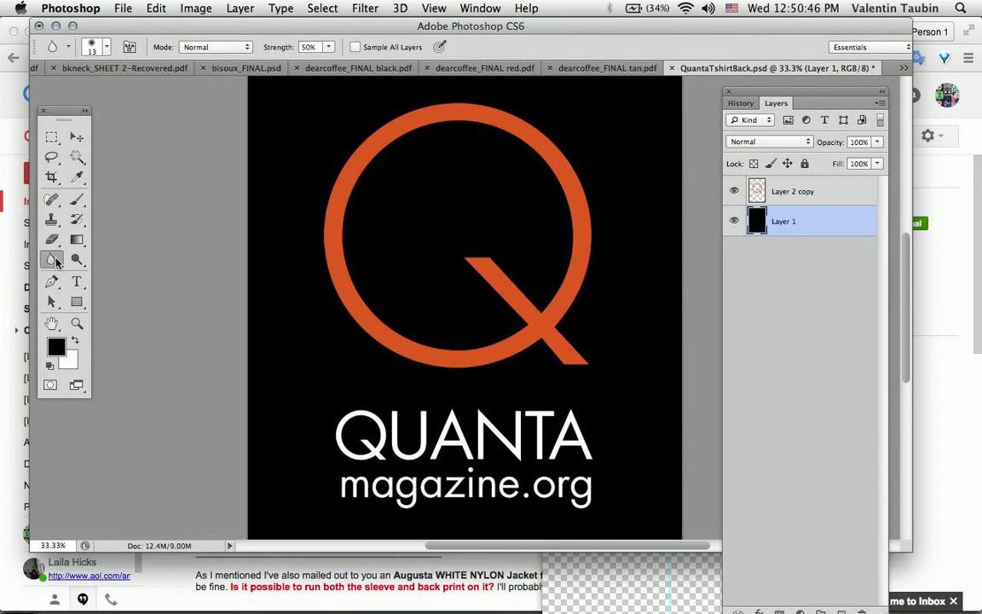
click(55, 261)
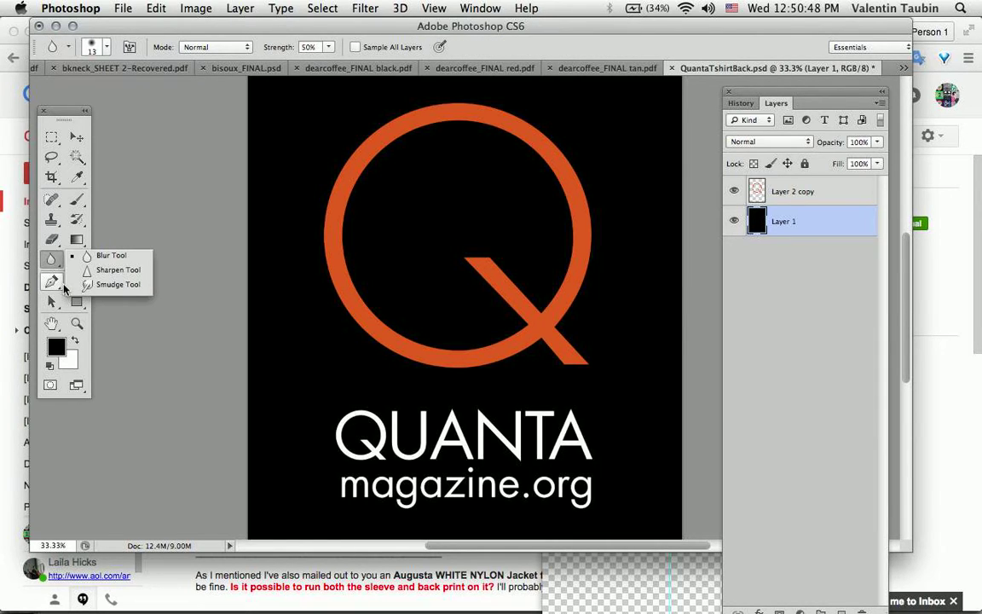
click(59, 286)
click(54, 218)
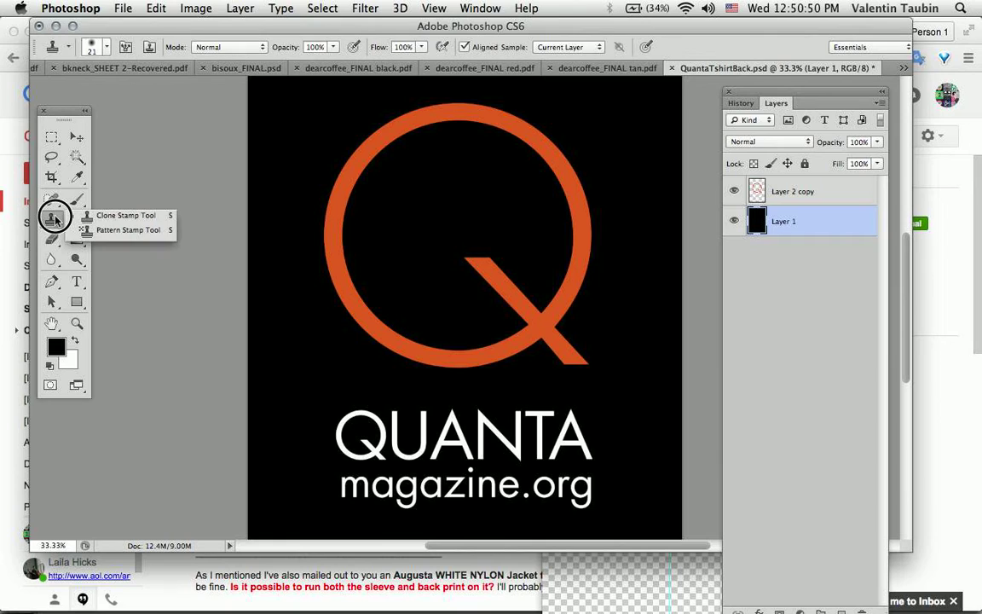
click(77, 198)
click(78, 197)
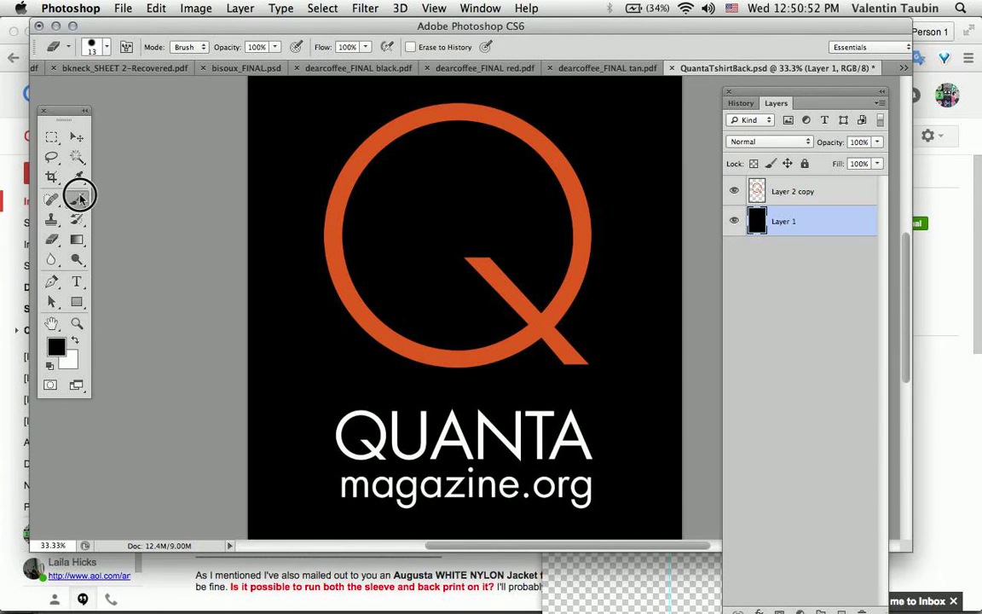
click(79, 198)
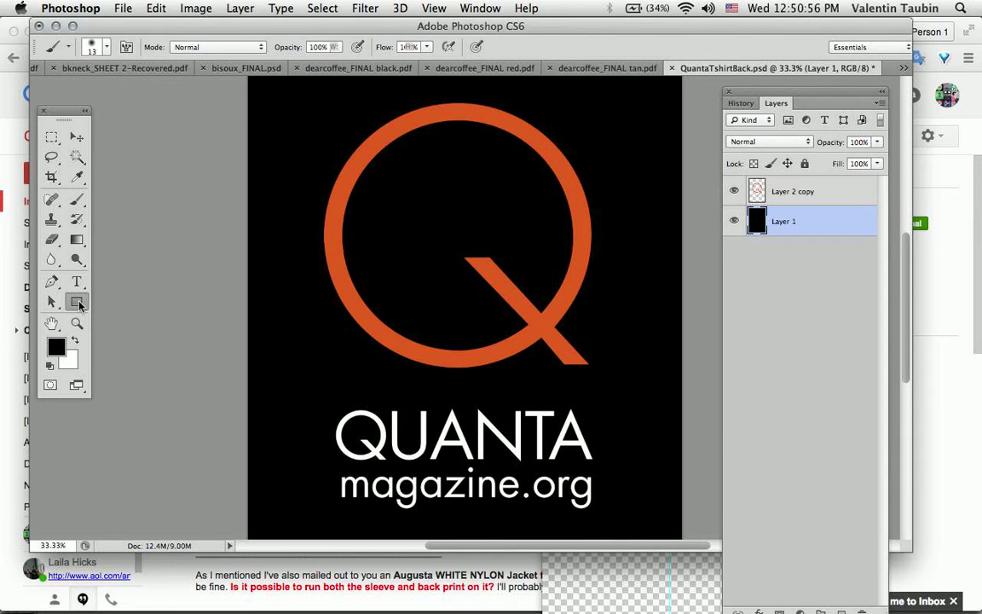
click(77, 302)
click(247, 153)
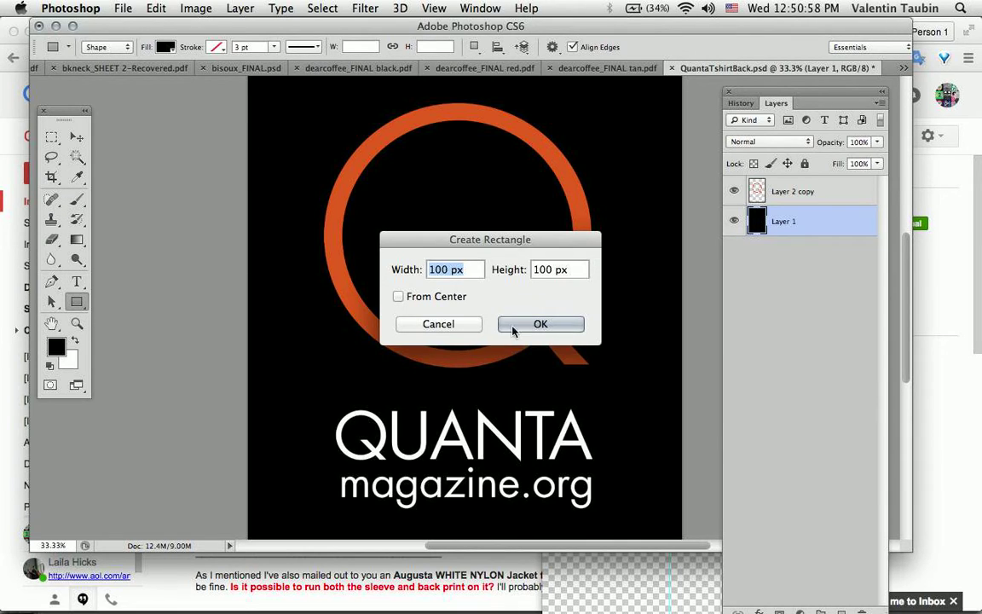
click(434, 323)
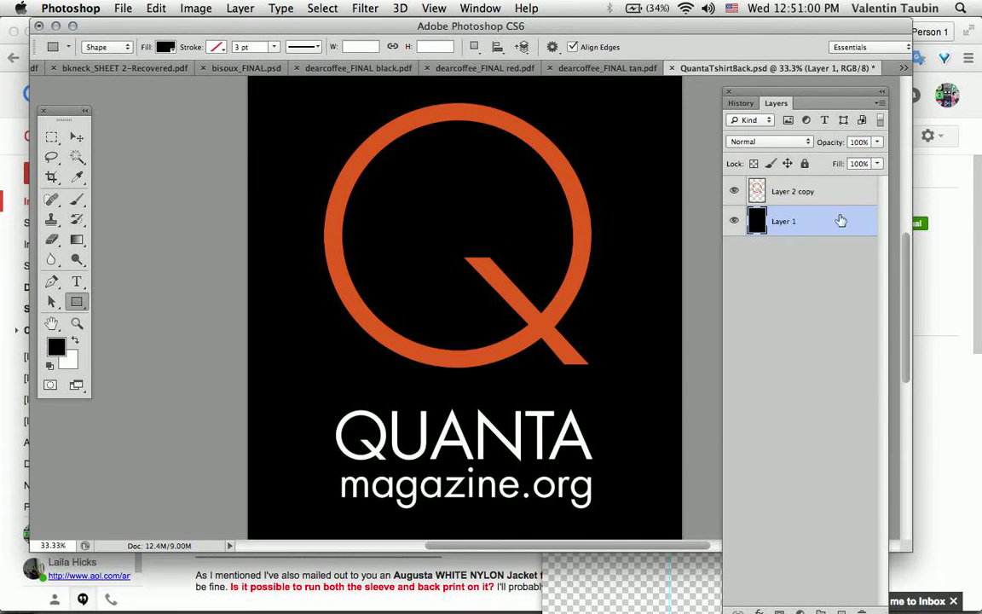
- Make Layer 2 copy active with the Magic Wand tool, and hide and show the layer to check its artwork
click(771, 192)
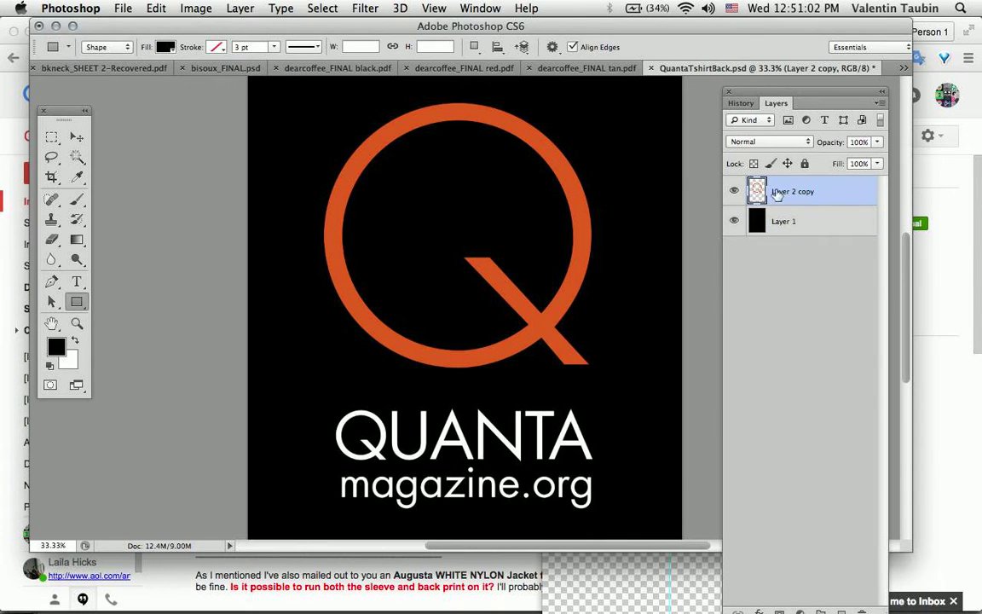
click(77, 158)
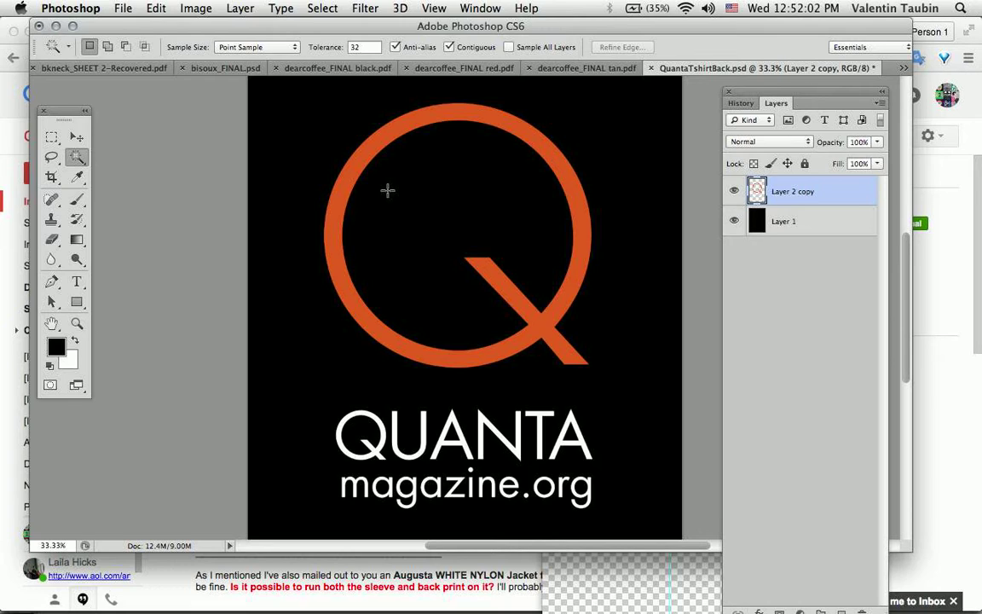
click(734, 190)
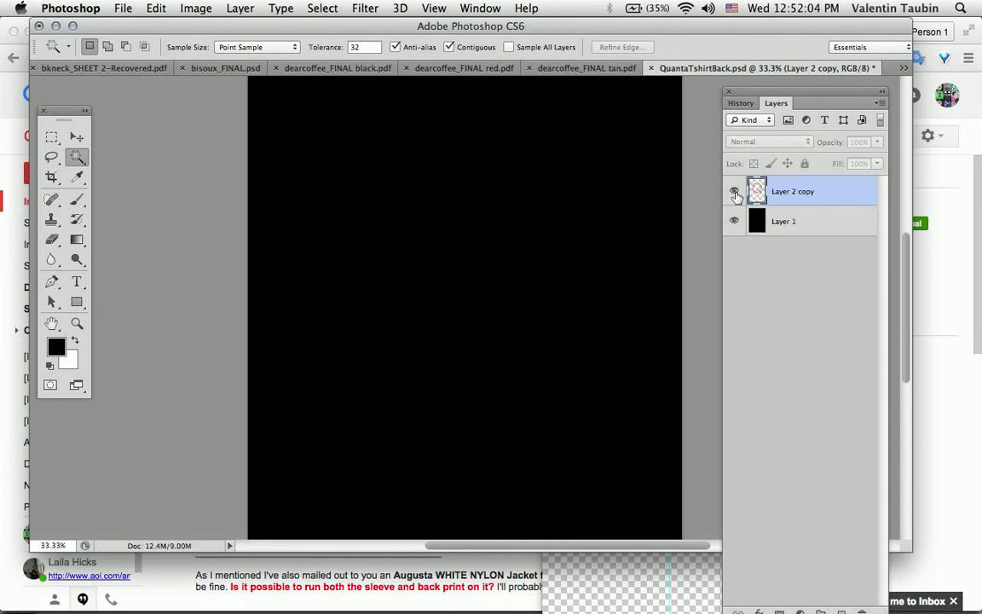
click(734, 191)
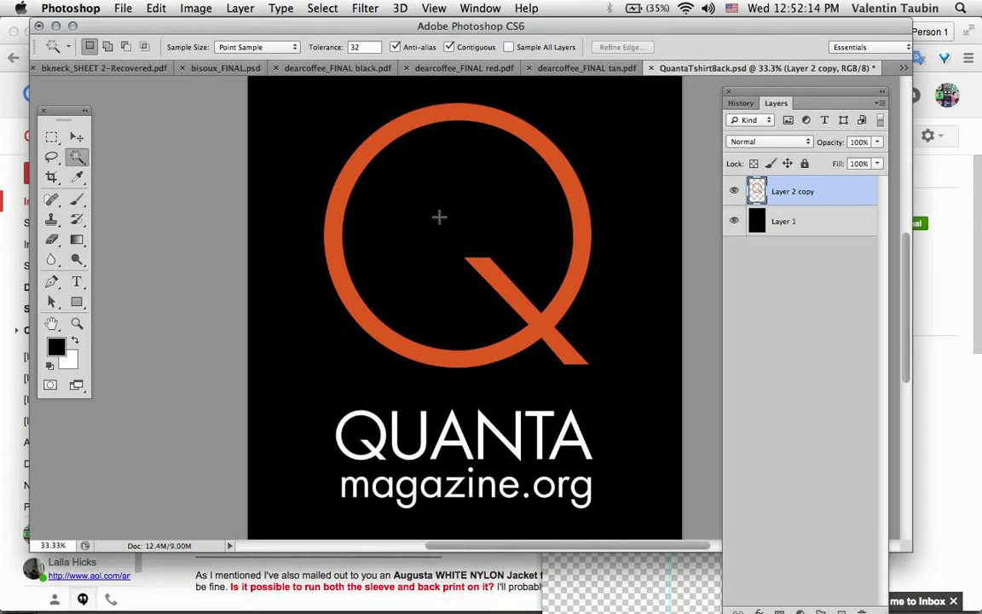
- Start a Color Range selection on Layer 2 copy and sample the orange of the Q with fuzziness 200
right_click(388, 201)
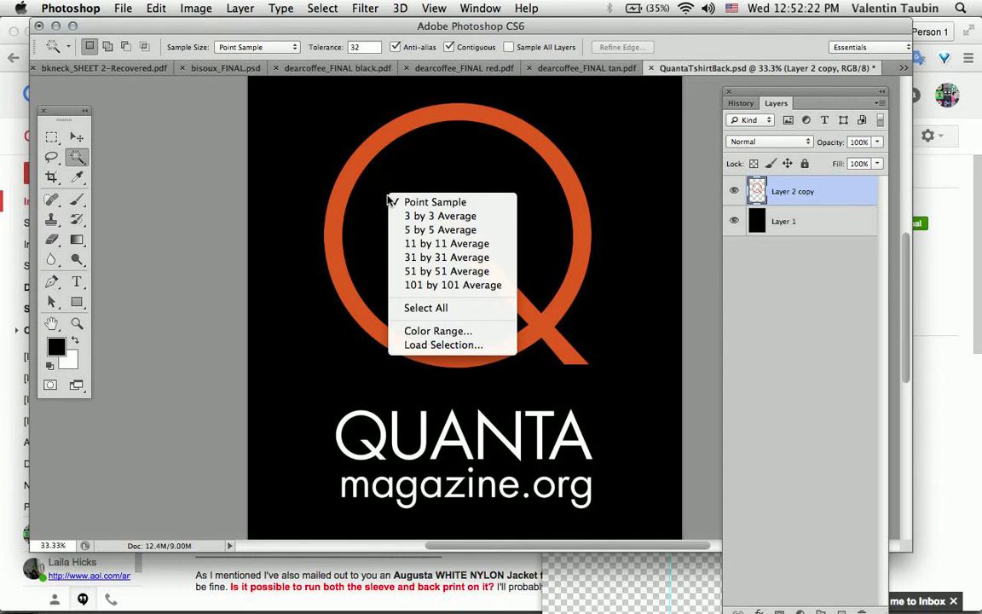
click(420, 332)
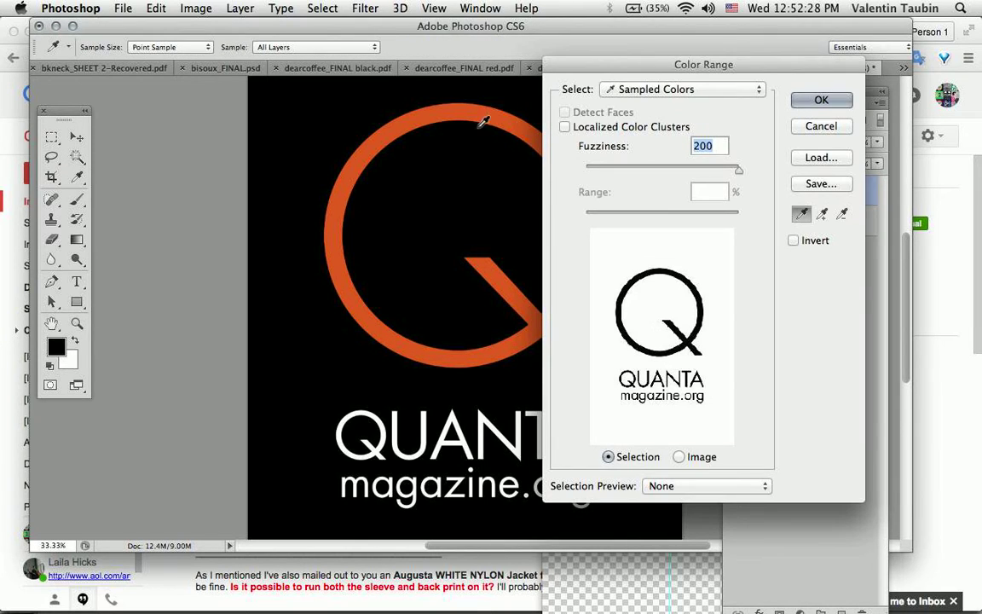
click(457, 115)
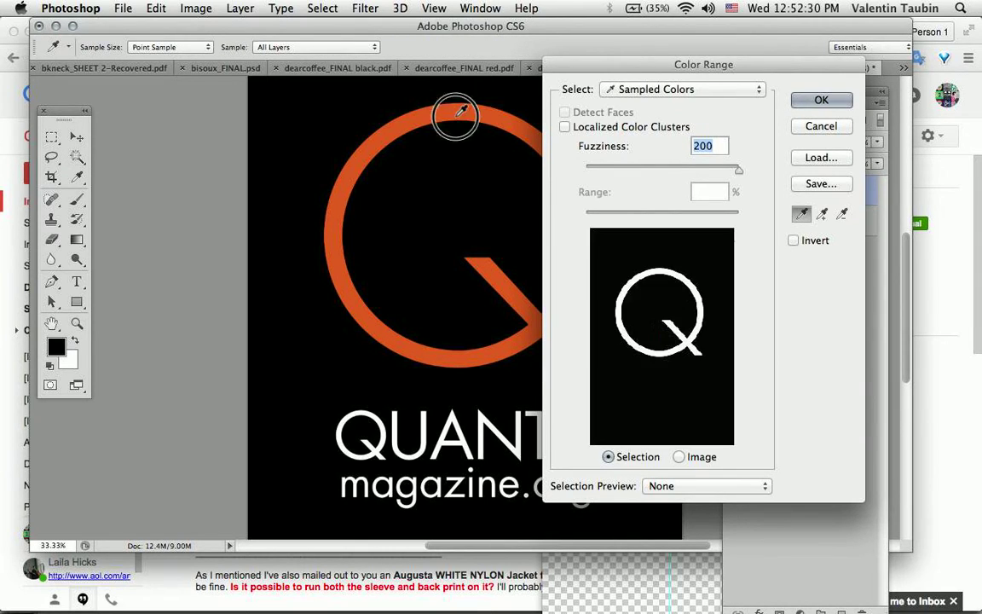
drag(654, 152, 750, 170)
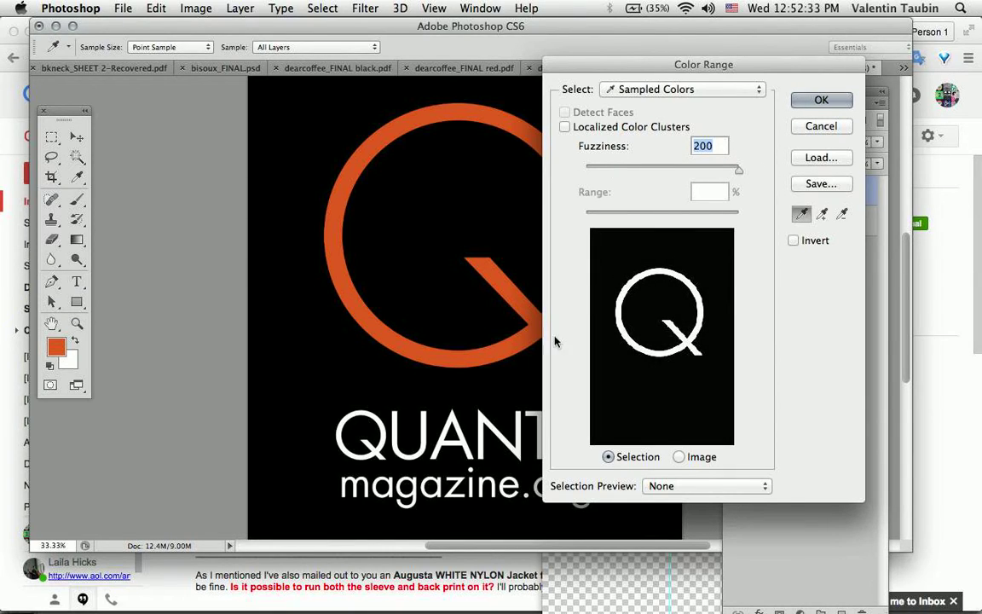
- Sample the white QUANTA lettering instead, set the fuzziness to 142 and apply the Color Range selection
click(444, 439)
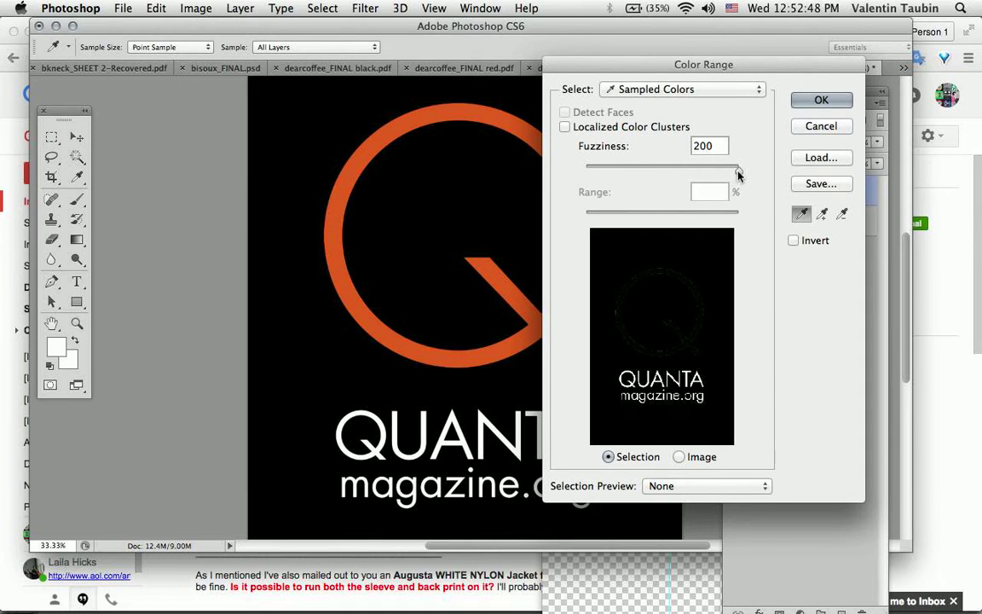
drag(737, 171, 695, 179)
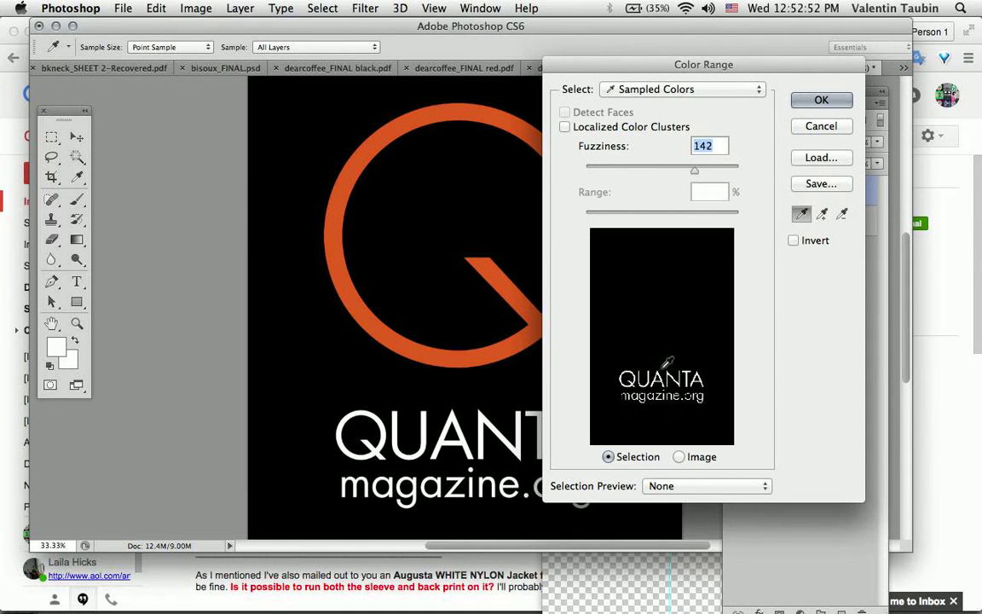
click(819, 100)
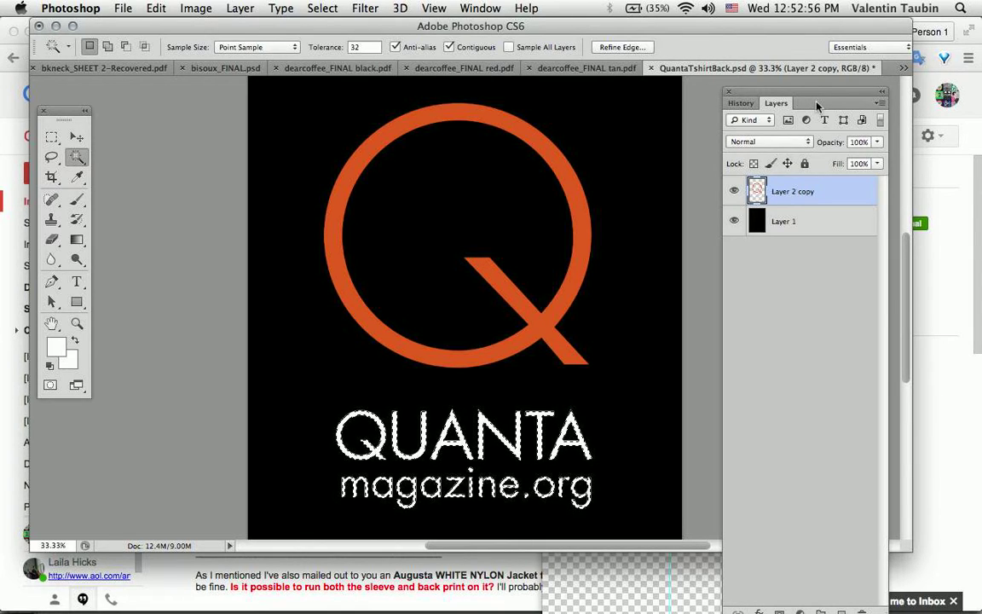
- Examine closely how the selection outline follows the edges of the white QUANTA and magazine.org letters
key(super+equal)
key(super+equal)
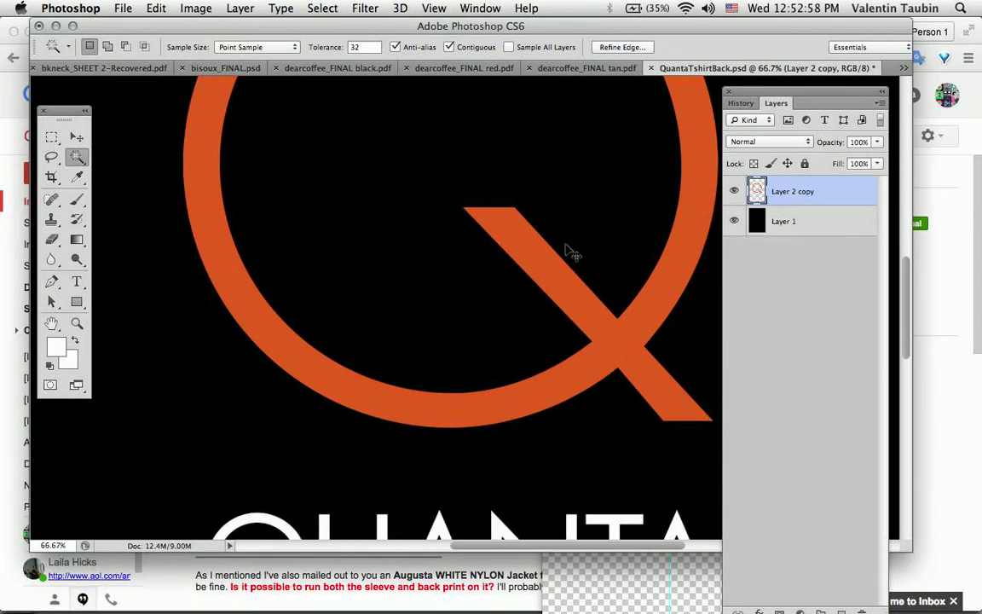
scroll(571, 253, down, 6)
key(super+equal)
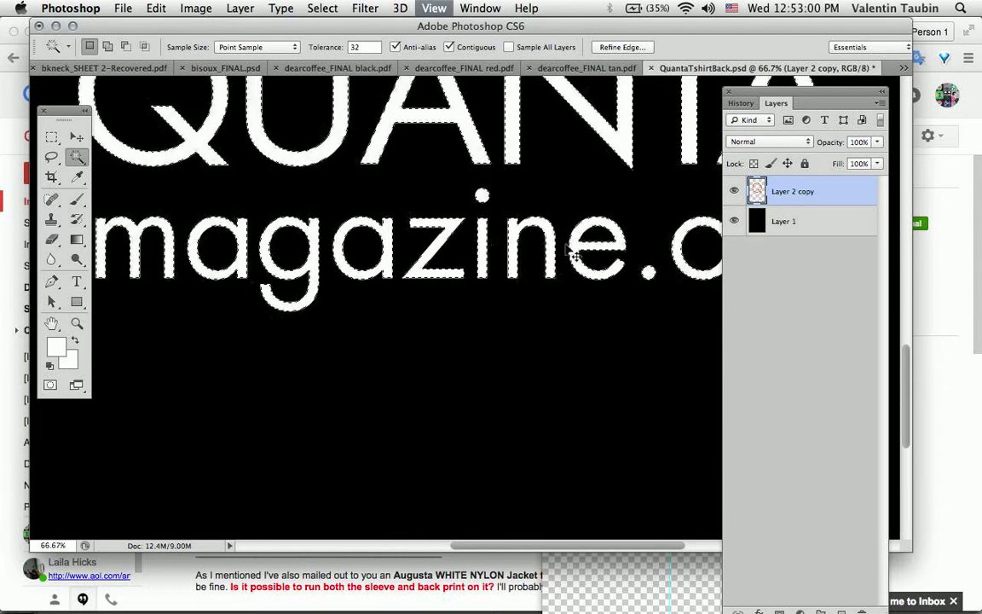
key(super+equal)
scroll(569, 251, up, 4)
scroll(569, 252, up, 4)
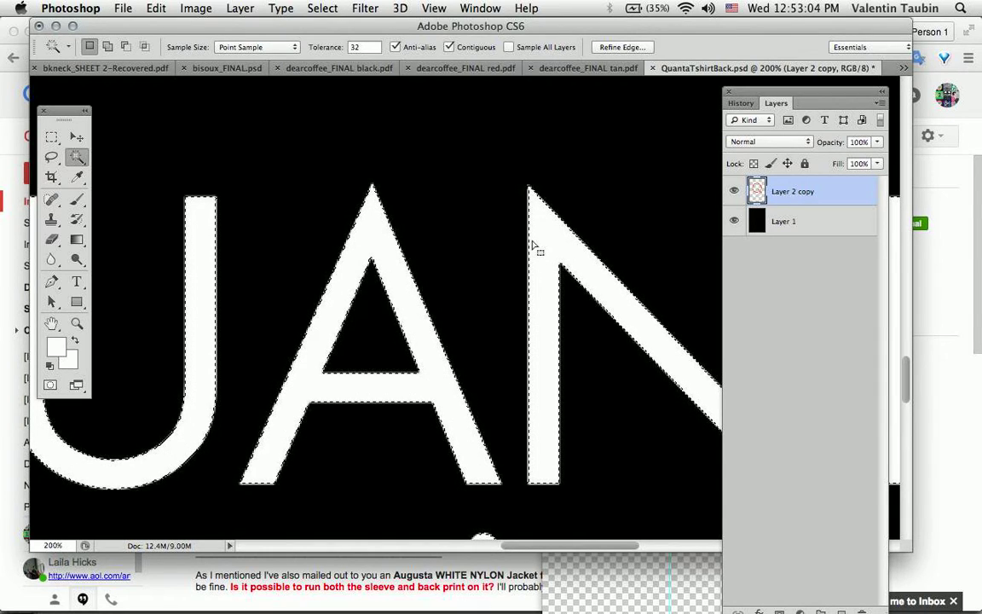
key(super+equal)
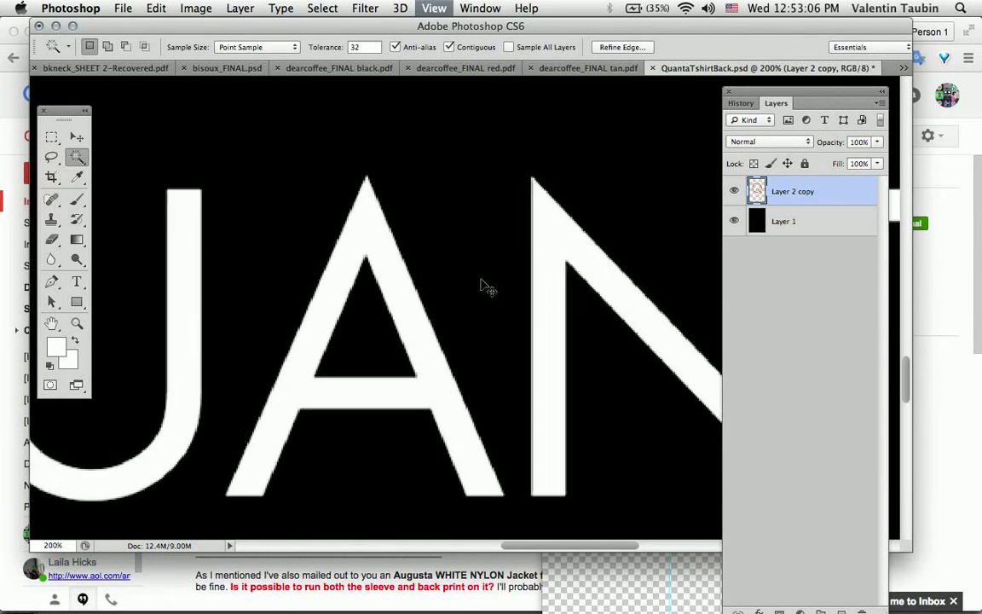
key(super+equal)
key(super+minus)
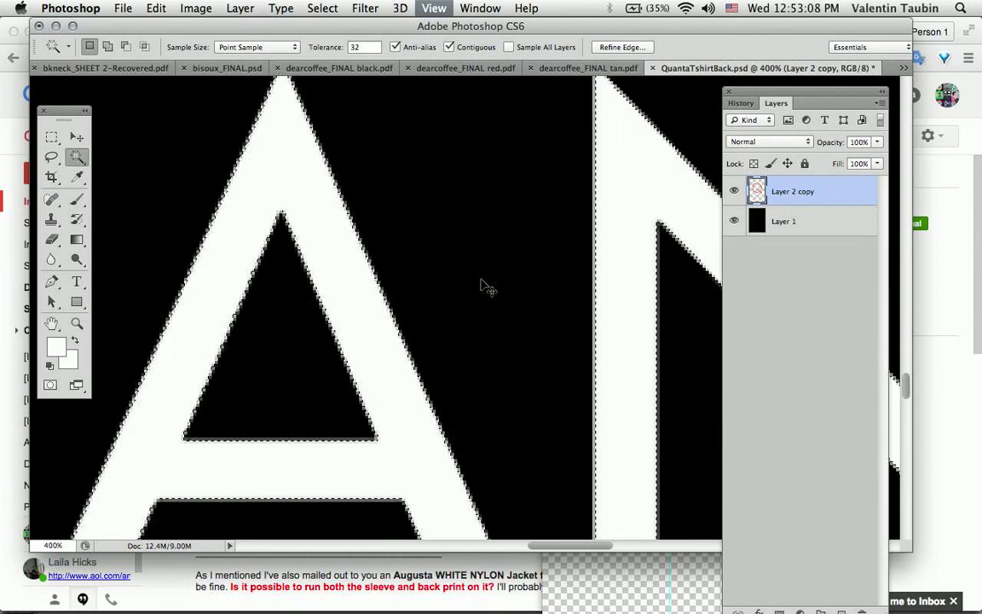
key(super+equal)
key(super+minus)
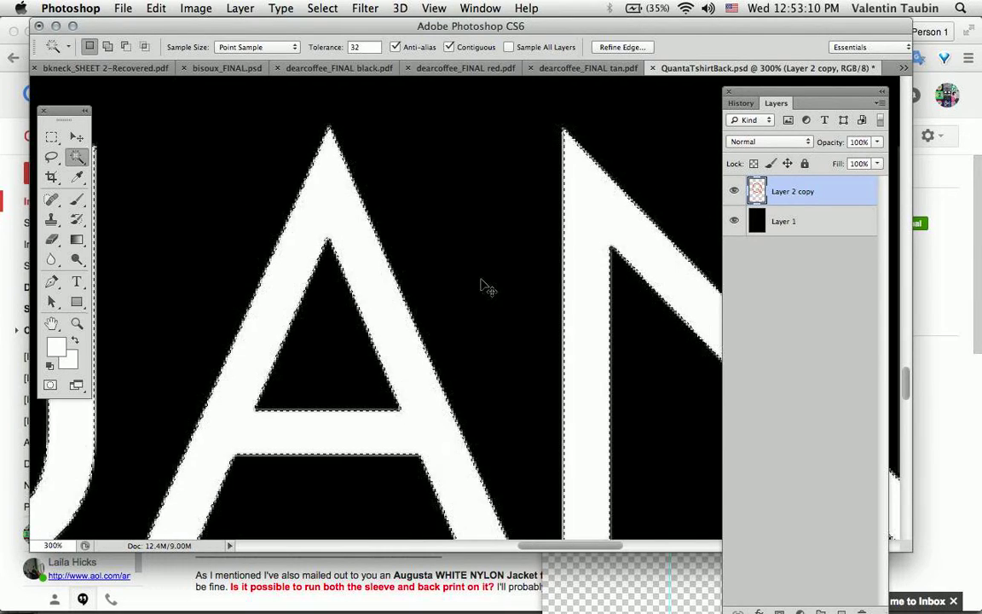
key(super+equal)
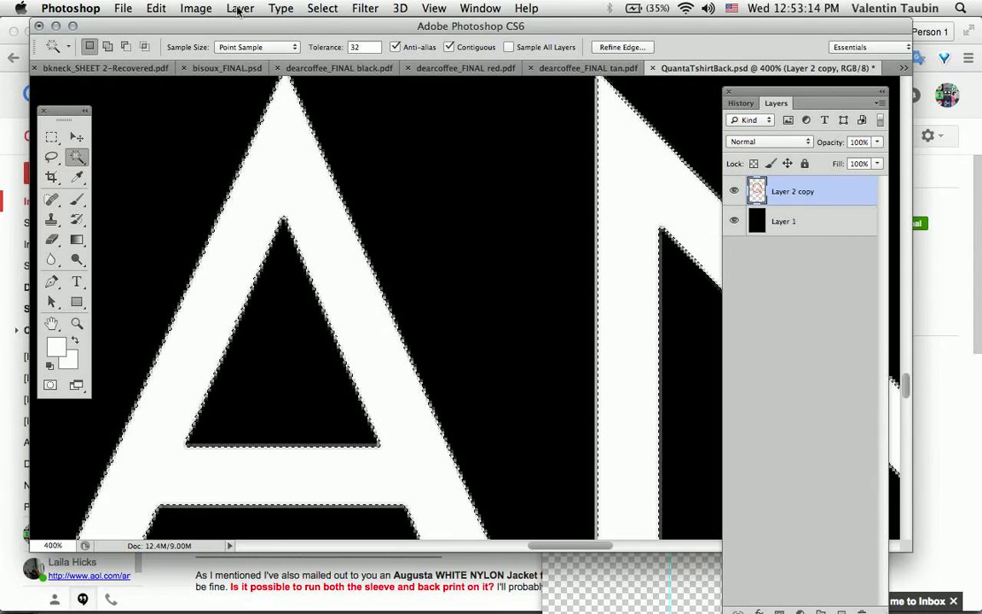
- Expand the selection of the white lettering by 1 pixel
click(322, 8)
mouse_move(345, 205)
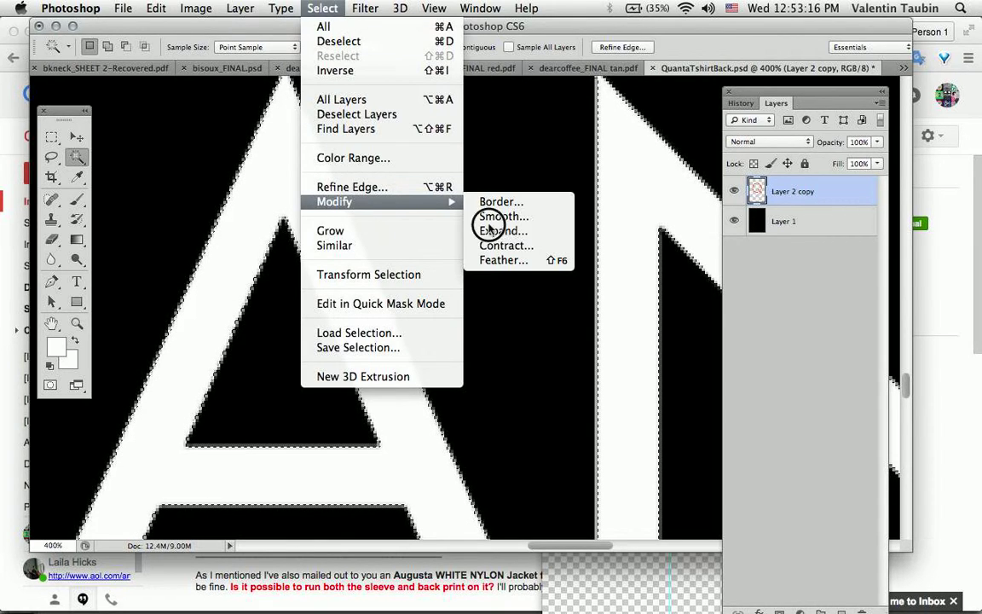
click(508, 226)
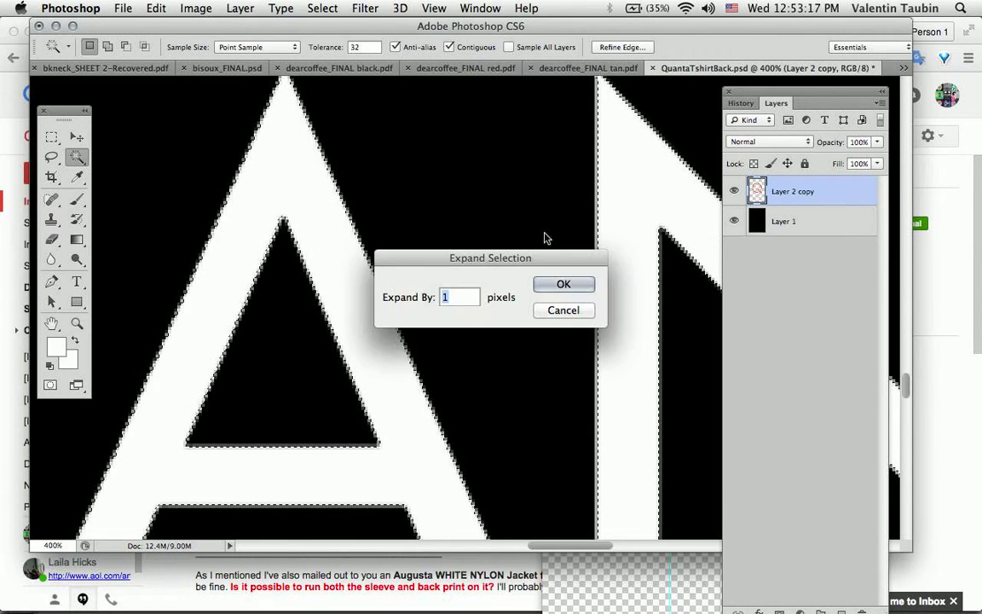
click(554, 281)
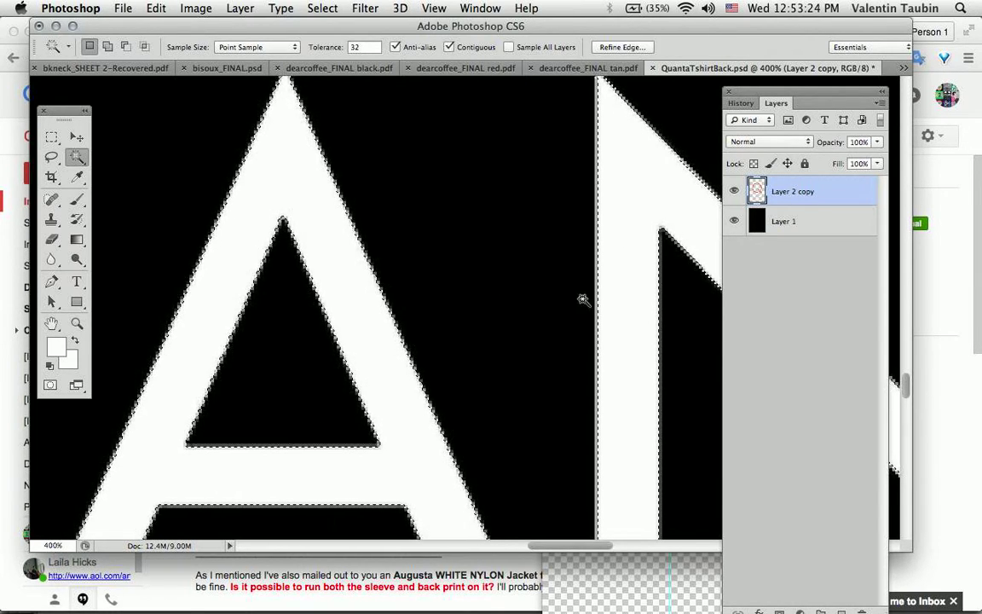
- Cut the selected white QUANTA magazine.org lettering from Layer 2 copy onto a new layer of its own
key(super+minus)
key(super+minus)
key(super+minus)
key(super+minus)
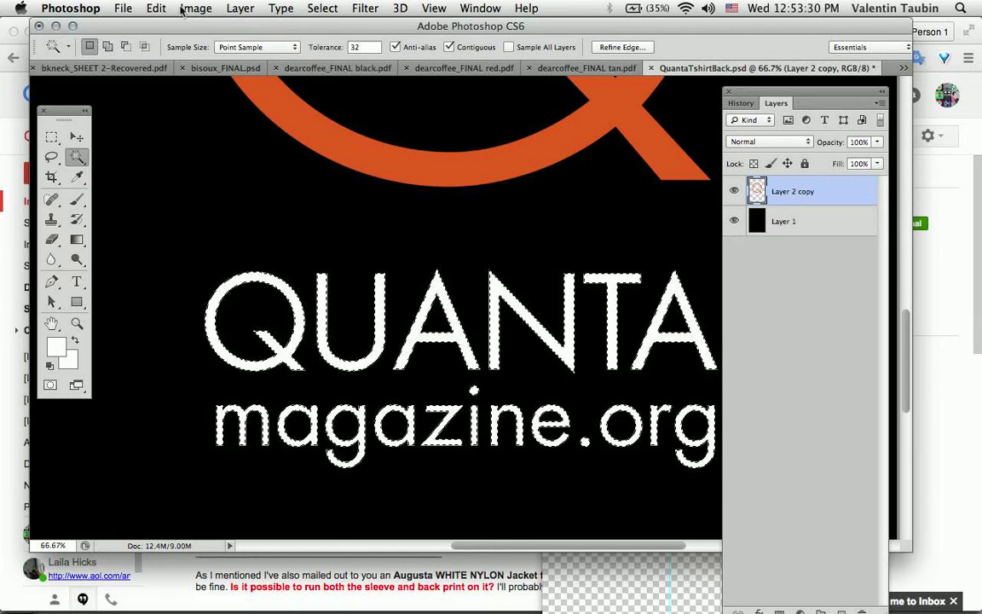
click(152, 8)
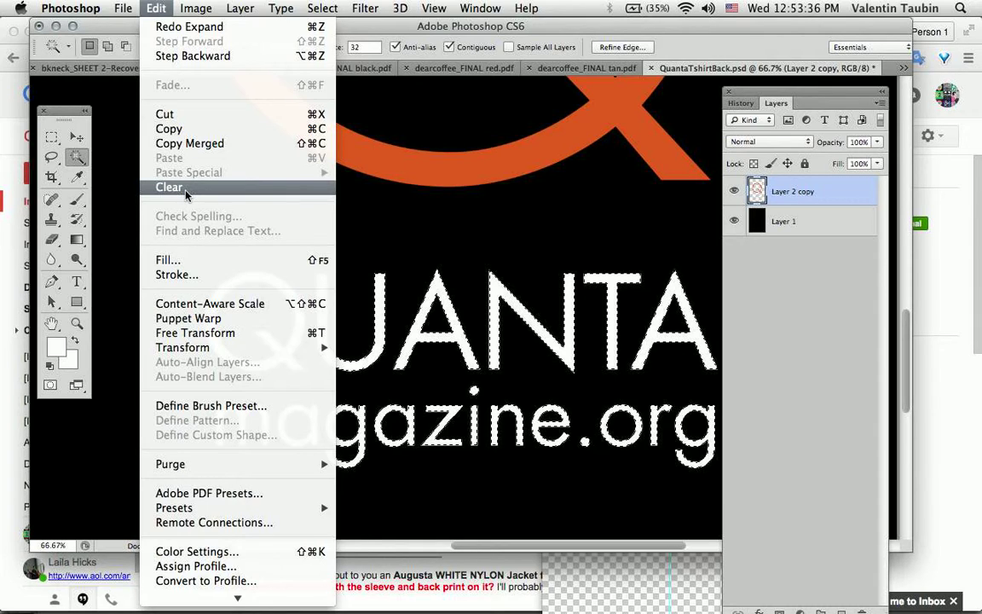
mouse_move(322, 9)
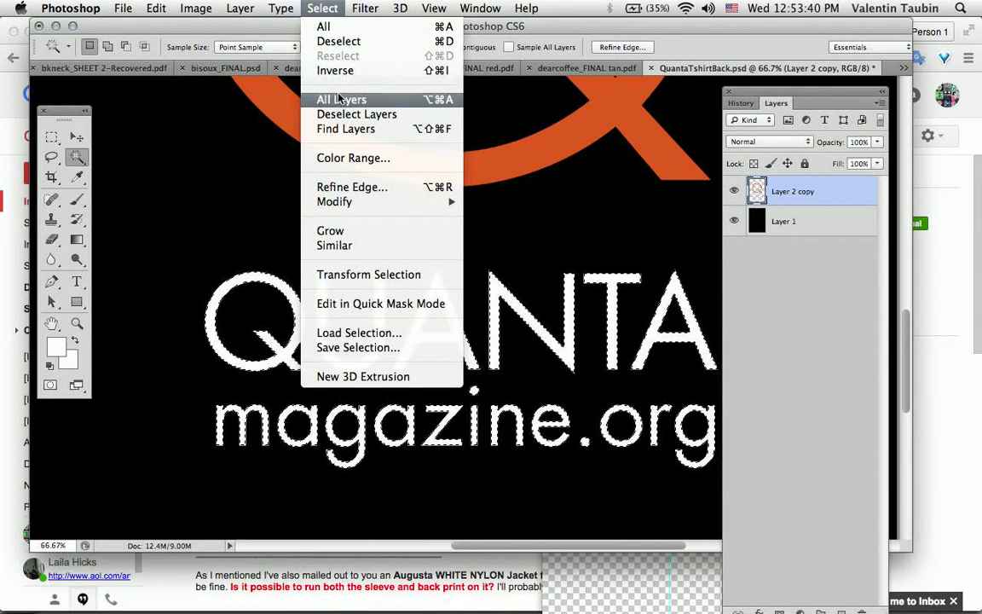
mouse_move(242, 7)
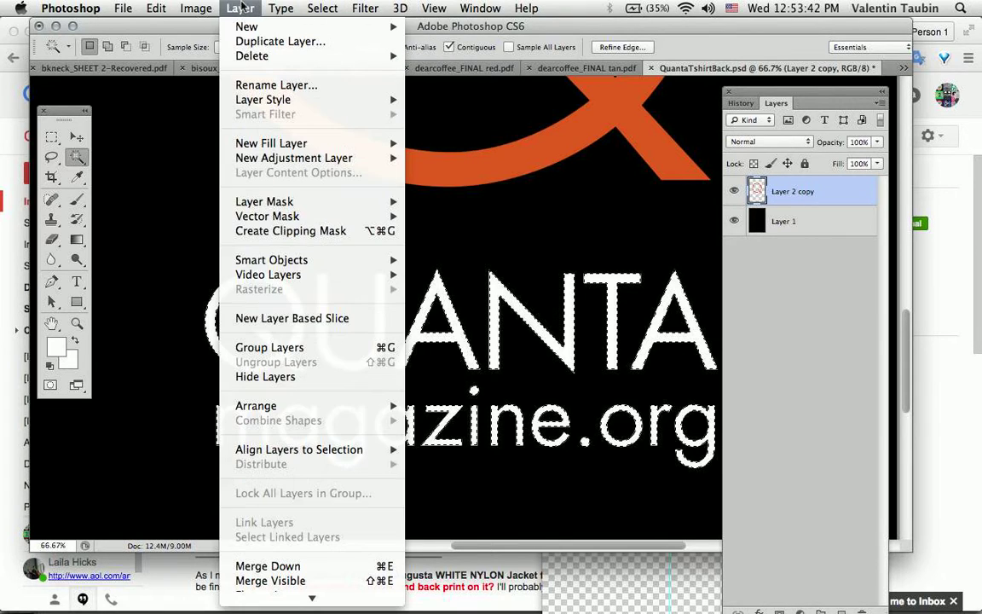
mouse_move(247, 28)
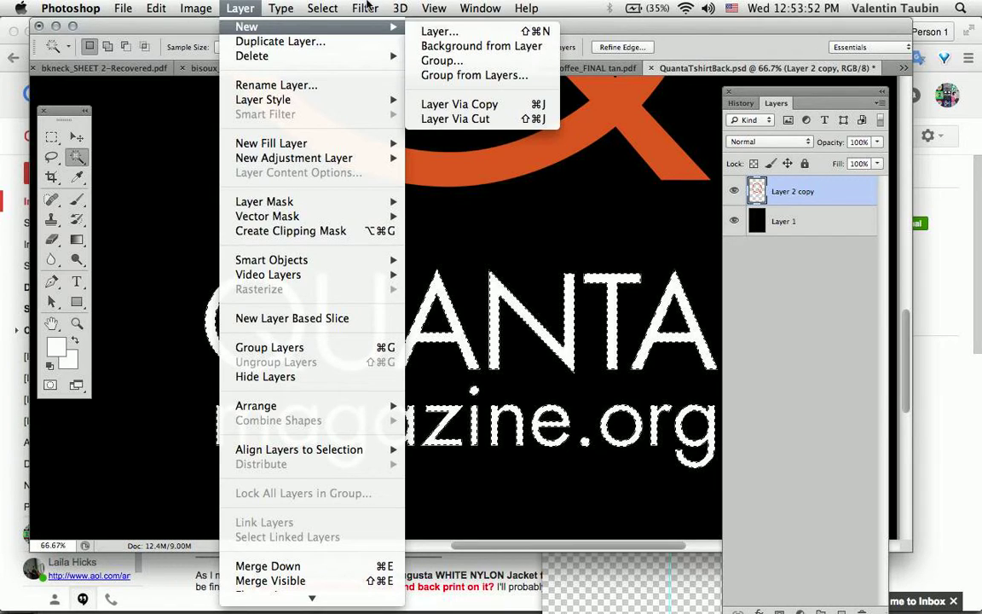
click(454, 119)
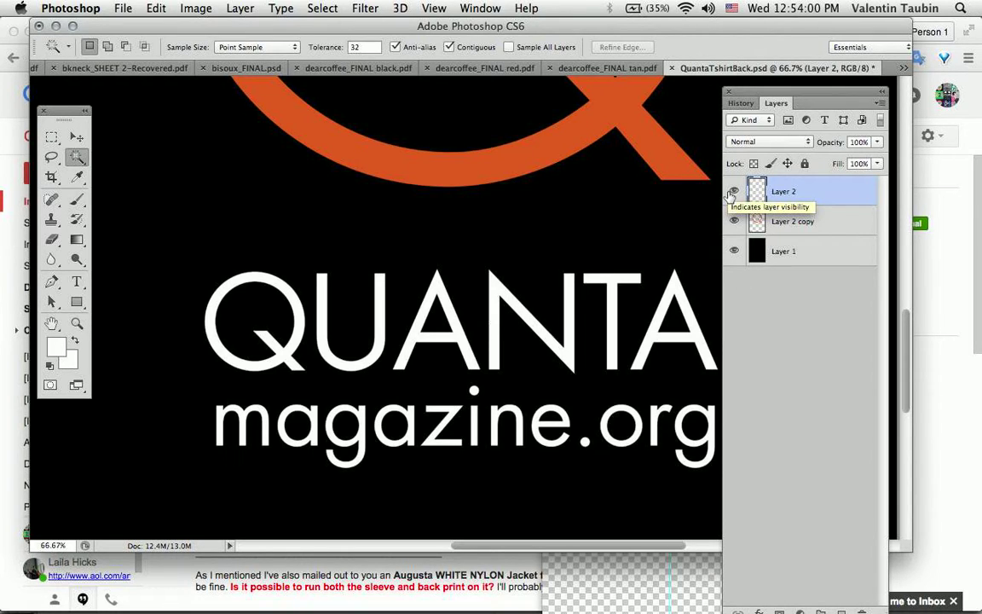
- Toggle the visibility of Layer 2 and Layer 2 copy to examine the white lettering separated from the orange Q
click(733, 195)
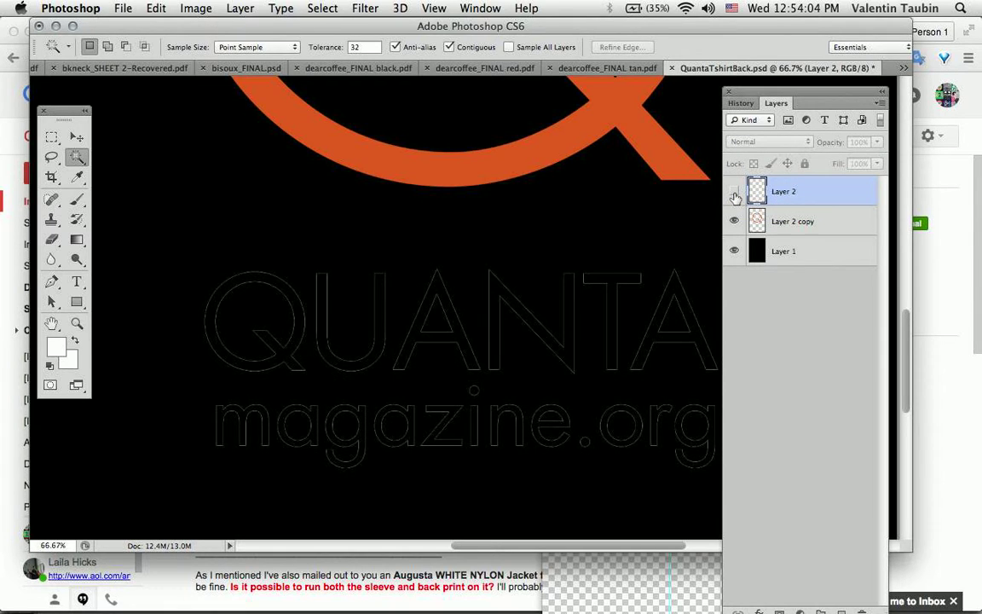
click(734, 194)
scroll(563, 292, right, 4)
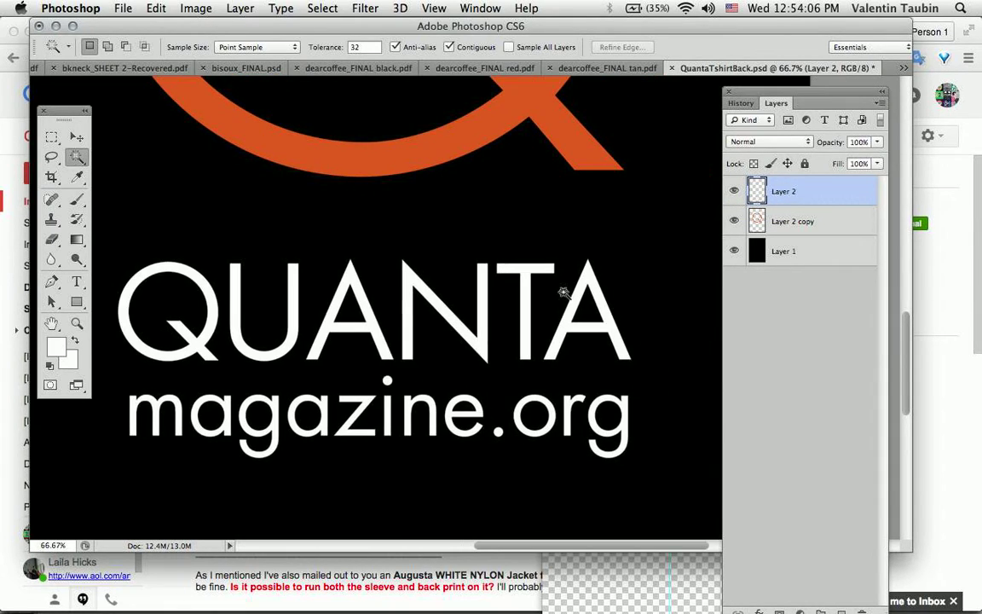
click(734, 194)
click(734, 195)
click(734, 223)
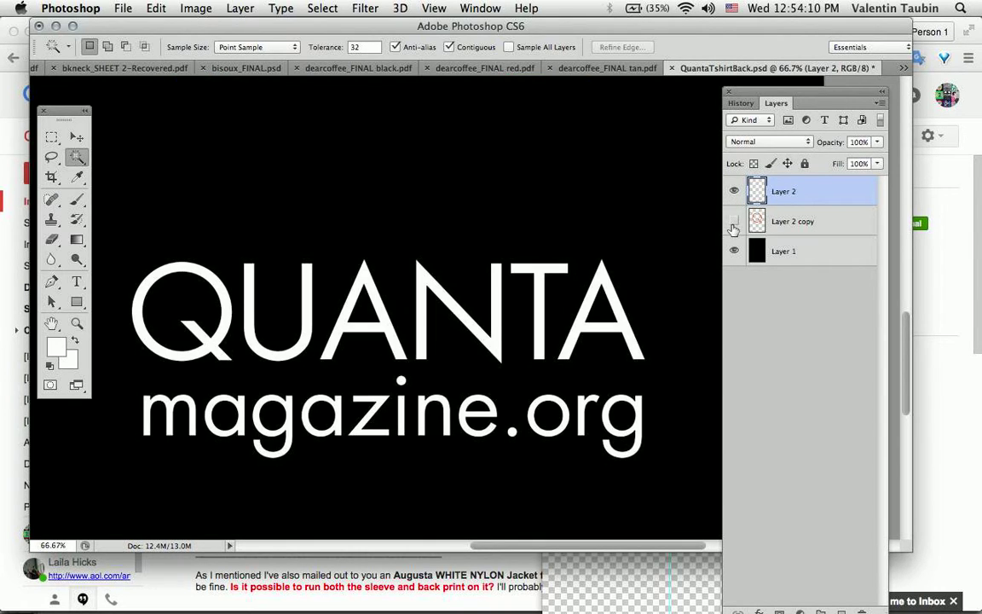
click(734, 223)
click(734, 191)
click(733, 223)
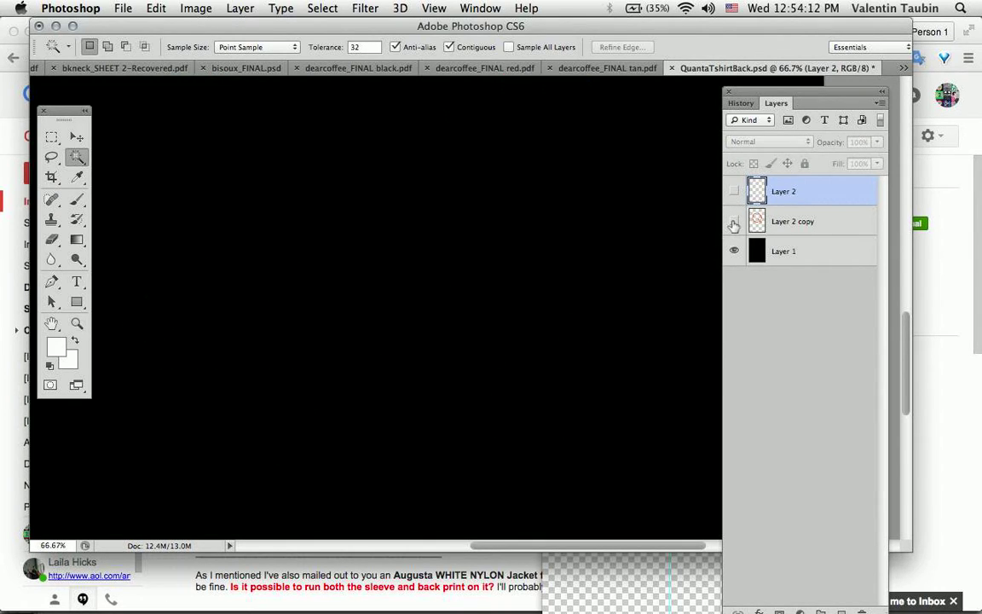
click(735, 196)
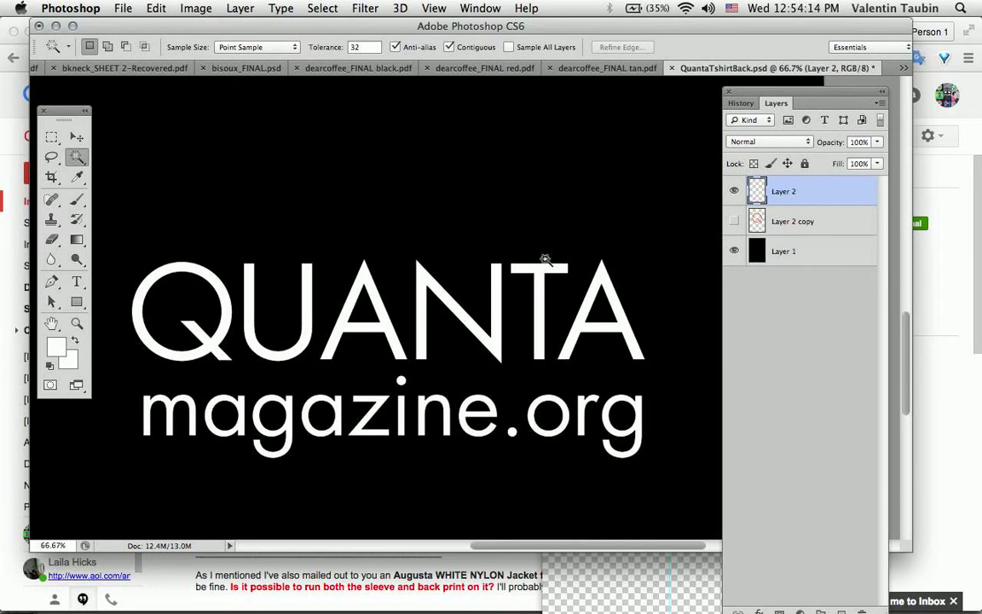
scroll(552, 269, up, 2)
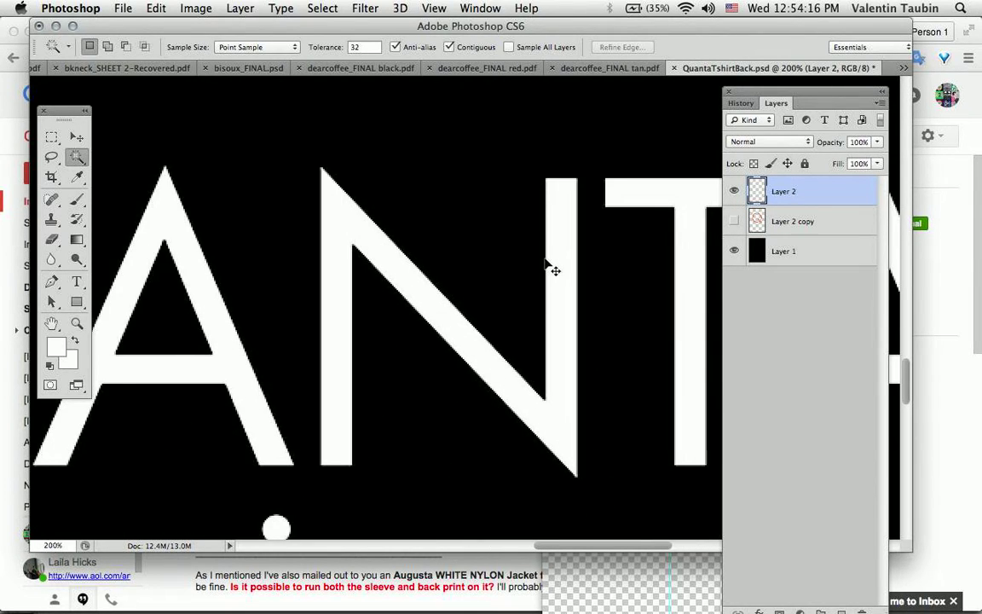
scroll(549, 267, down, 2)
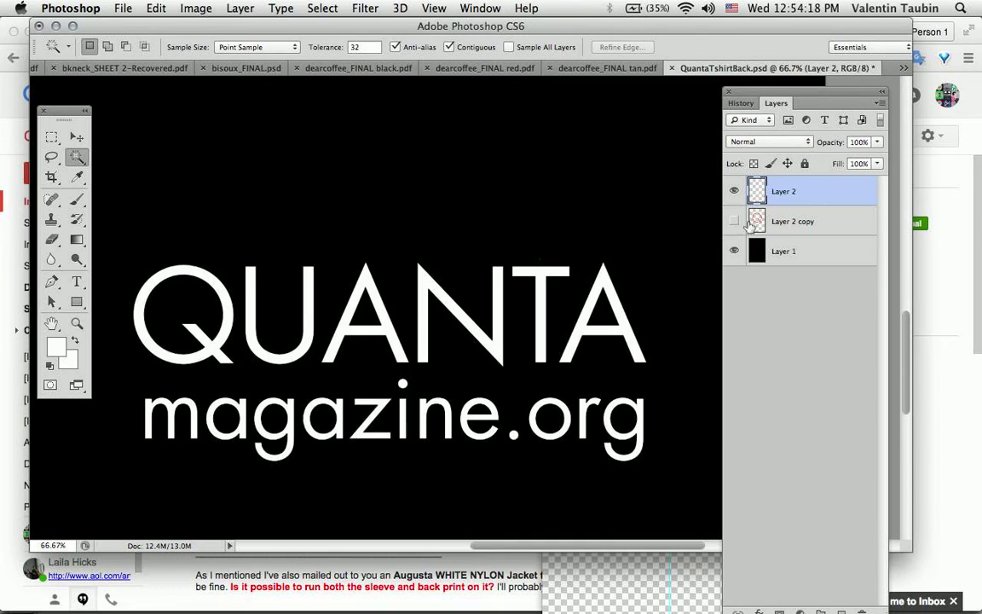
- Compare the two artwork layers with Layer 2 hidden, inspecting what remains around the lettering on Layer 2 copy
click(732, 221)
click(735, 193)
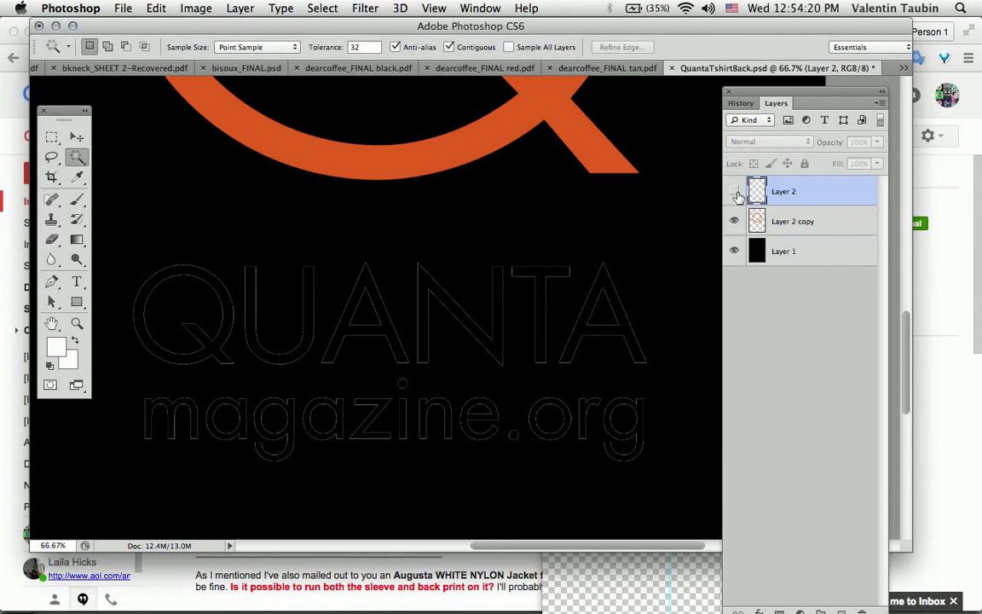
click(733, 222)
click(733, 222)
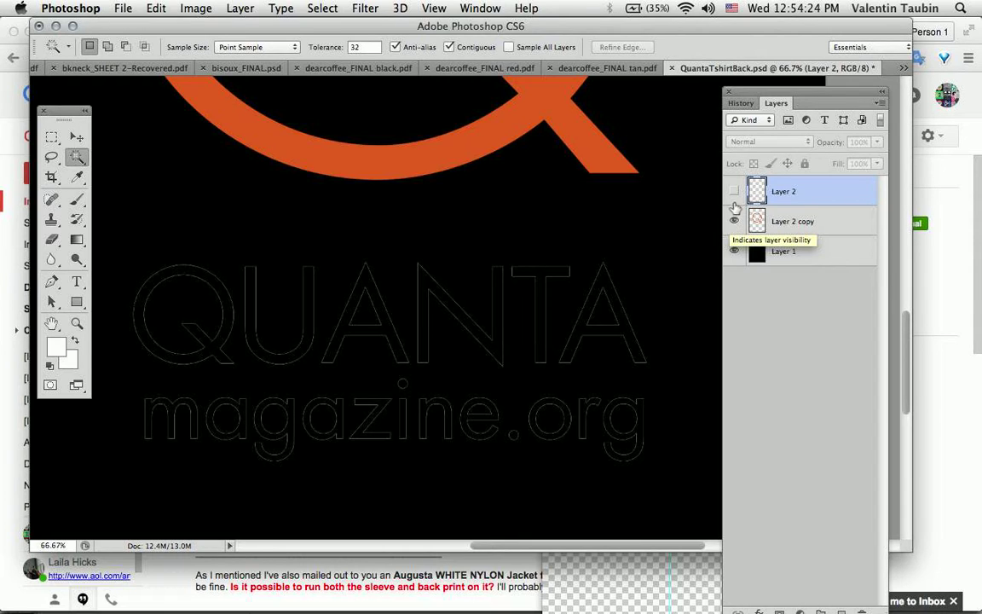
click(734, 192)
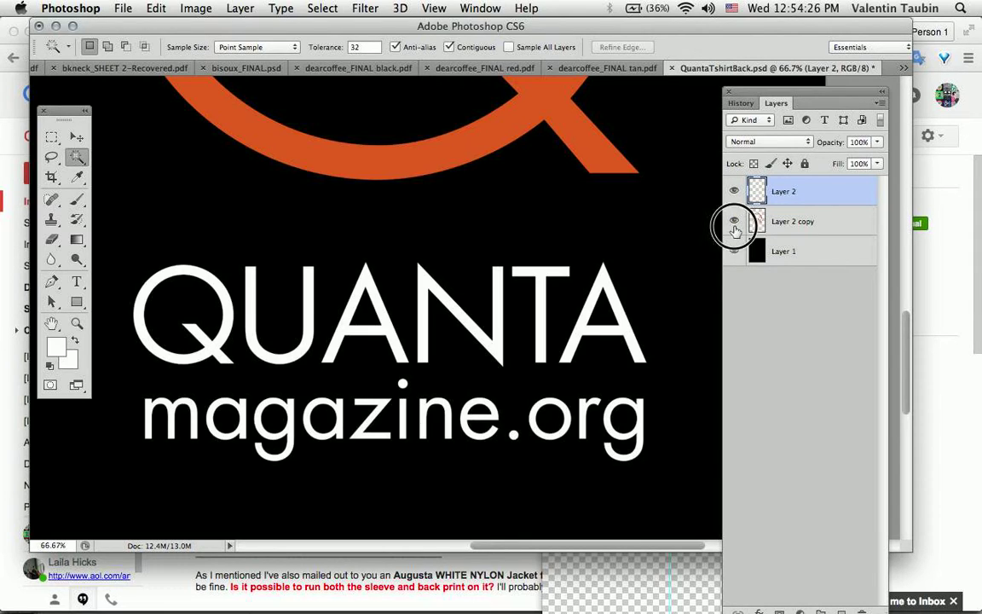
click(733, 221)
click(734, 222)
click(735, 193)
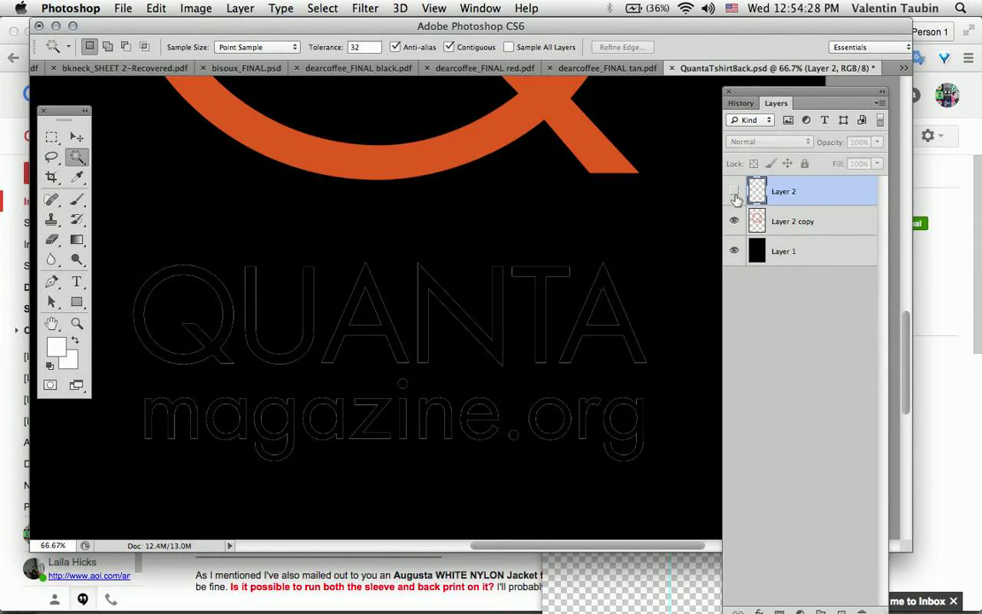
click(734, 222)
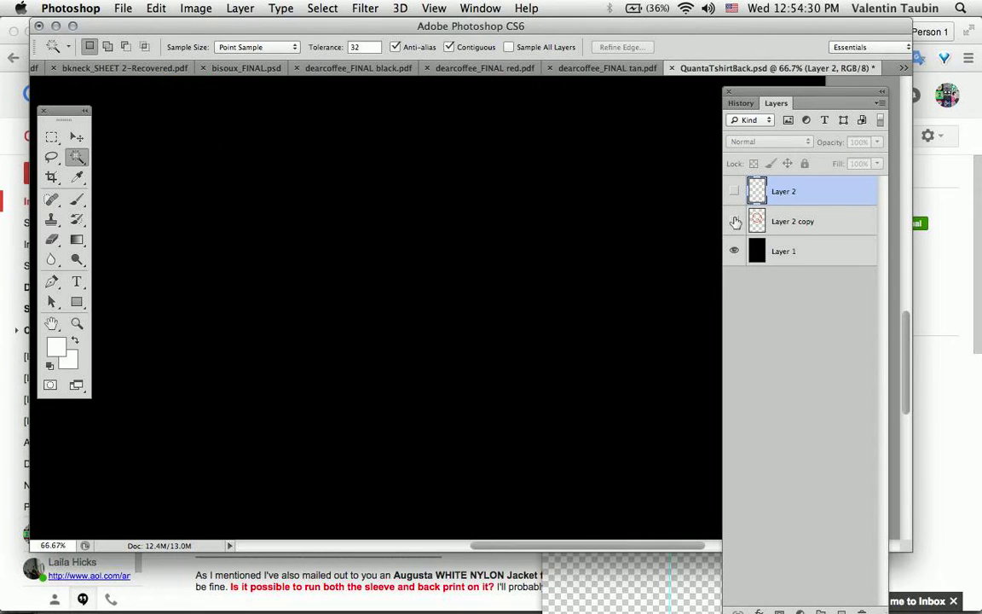
click(735, 221)
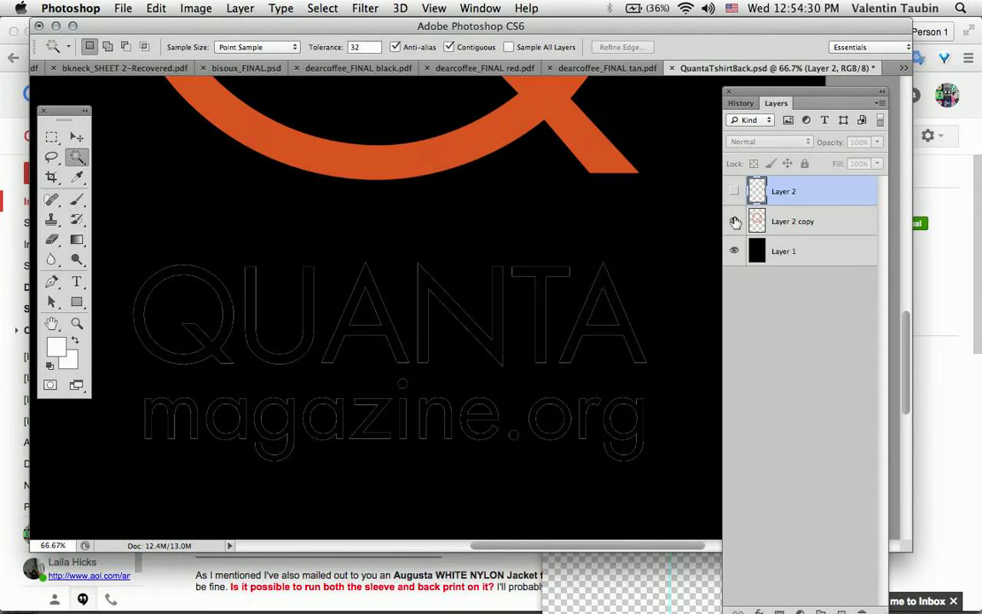
- Delete the leftover lettering outlines below the Q from Layer 2 copy using a rectangular selection, and deselect
click(52, 136)
drag(116, 251, 687, 461)
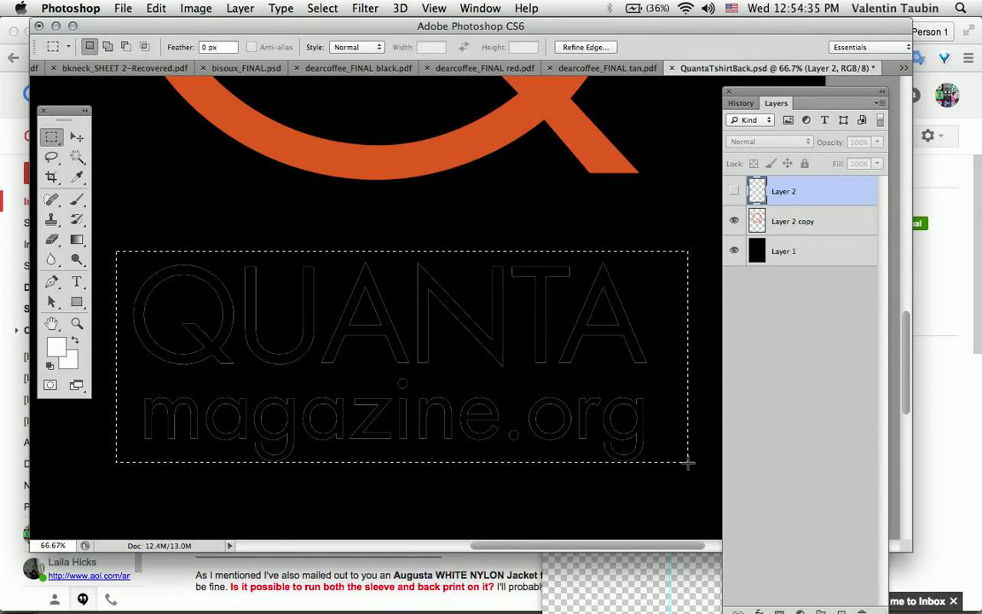
click(734, 221)
click(735, 221)
click(818, 222)
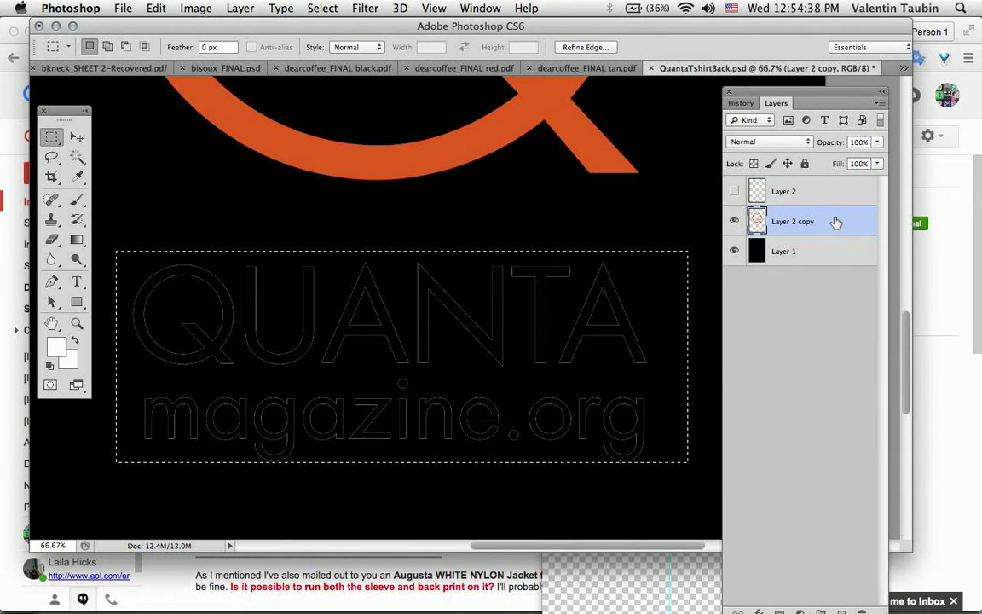
key(Delete)
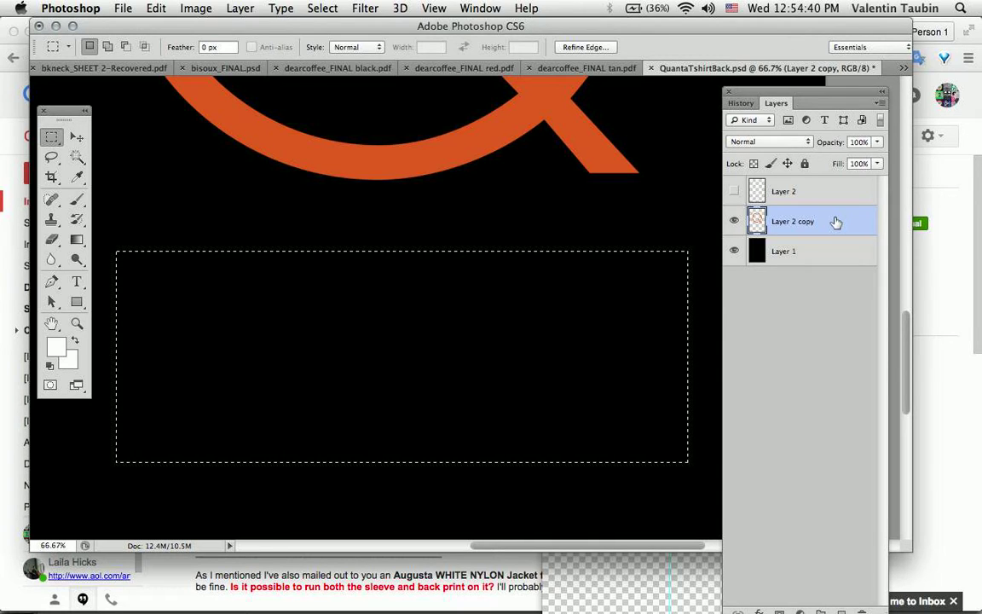
key(super+d)
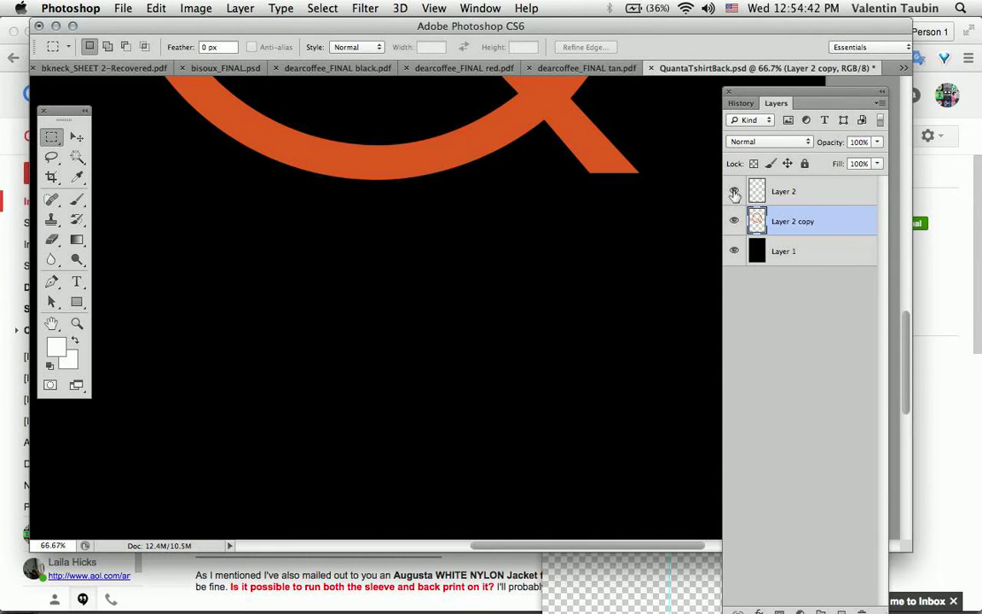
- Show Layer 2 again and check the whole design with Layer 2 copy switched off and on
click(735, 195)
key(super+minus)
key(super+minus)
key(super+minus)
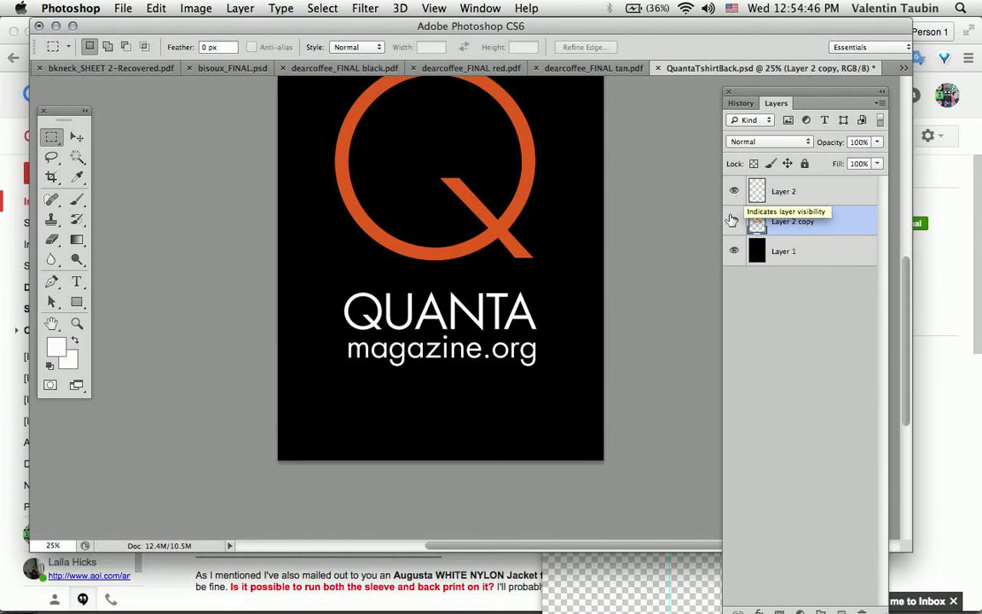
click(734, 222)
click(734, 222)
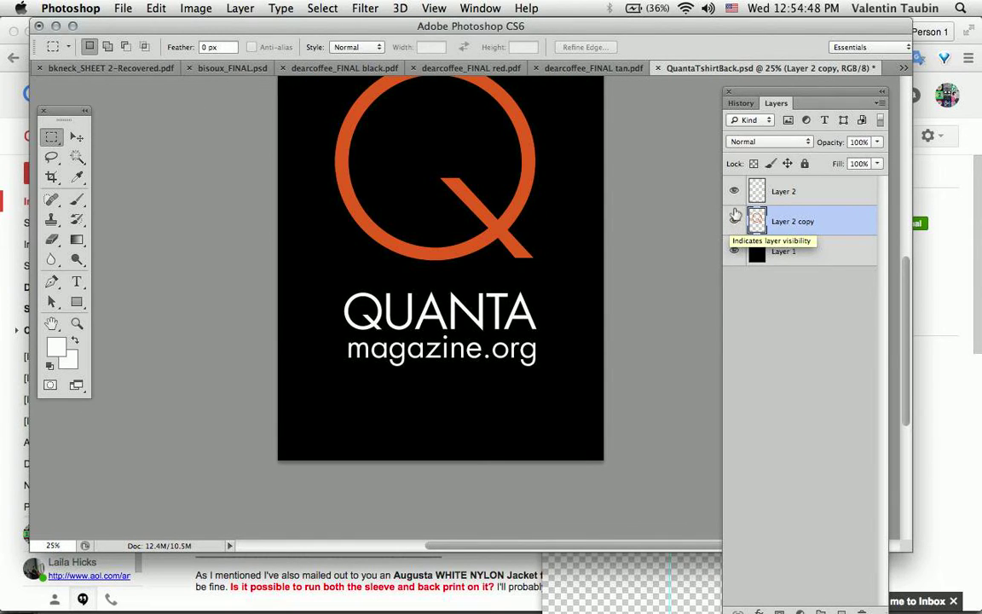
- Rename Layer 2 copy as orange and Layer 2 as white
double_click(780, 222)
text(o)
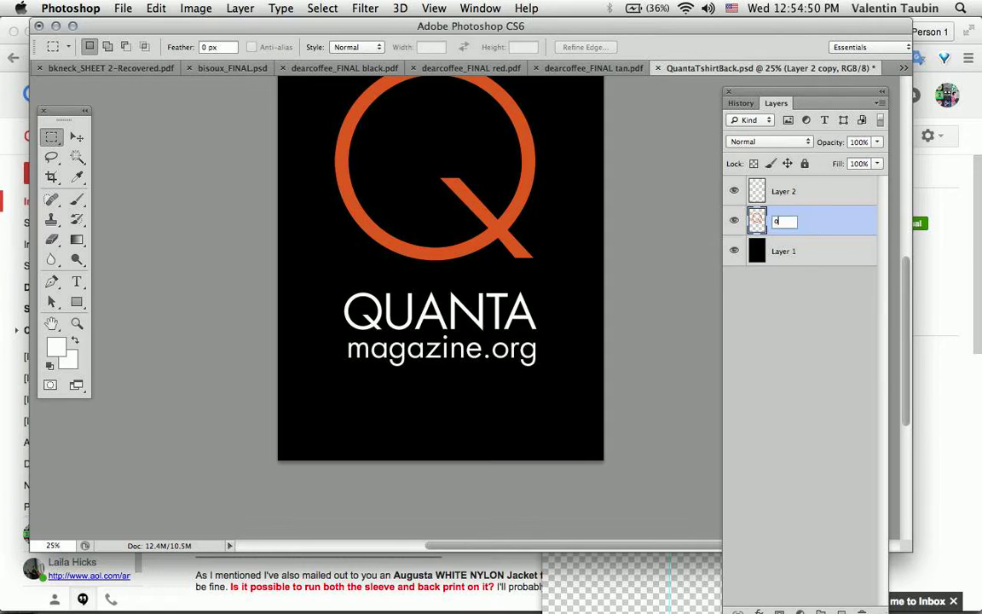
text(range)
key(Return)
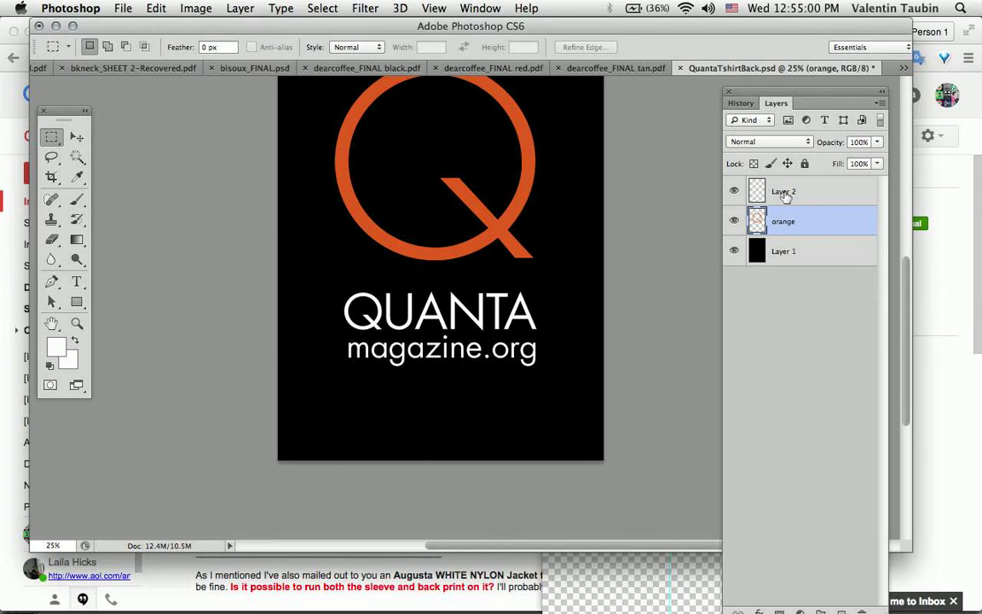
double_click(785, 193)
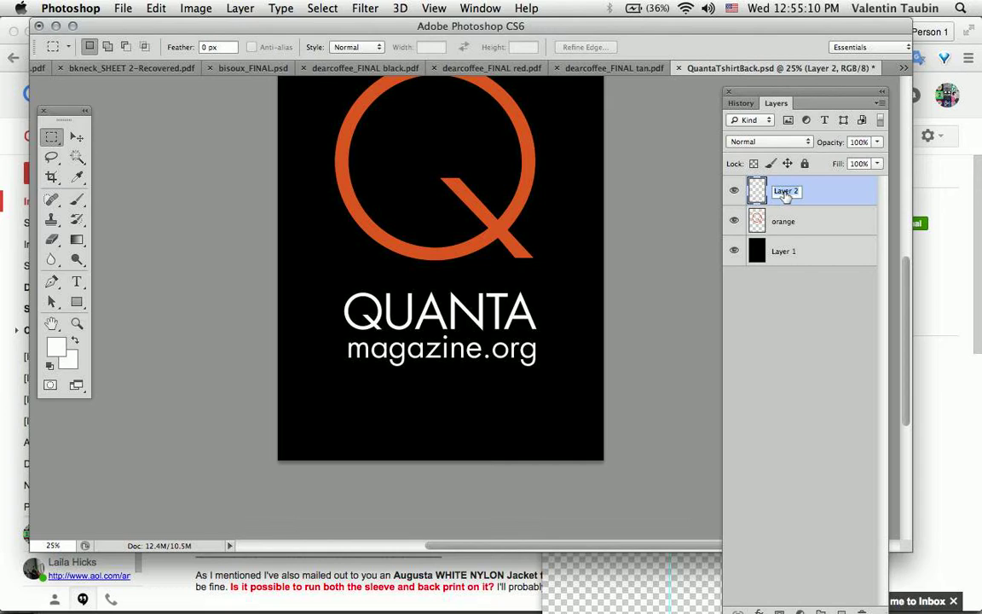
text(white)
key(Return)
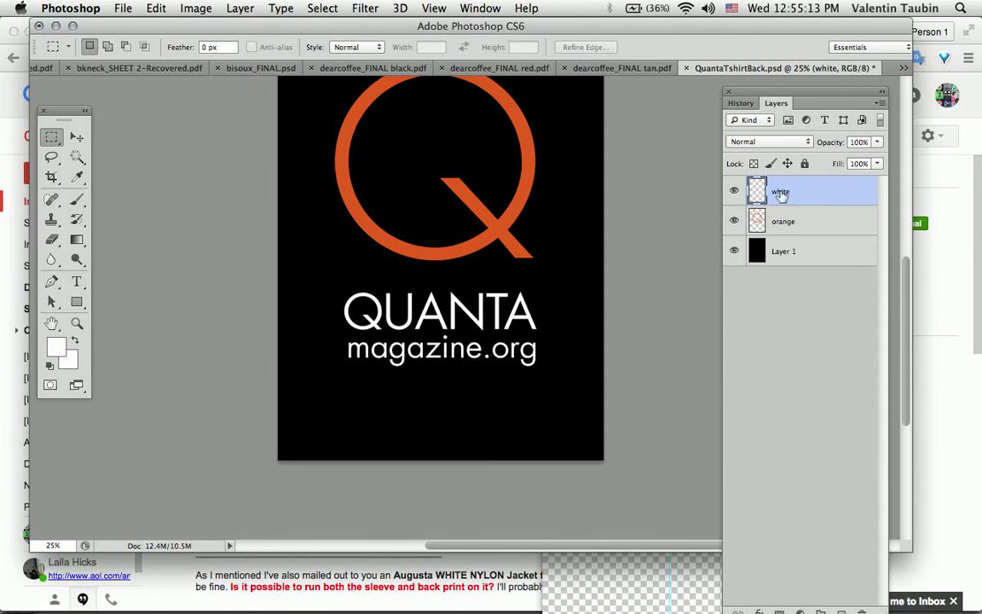
- Check the separation by switching the white and orange layers off and on and viewing the full design
click(734, 192)
click(733, 193)
click(734, 222)
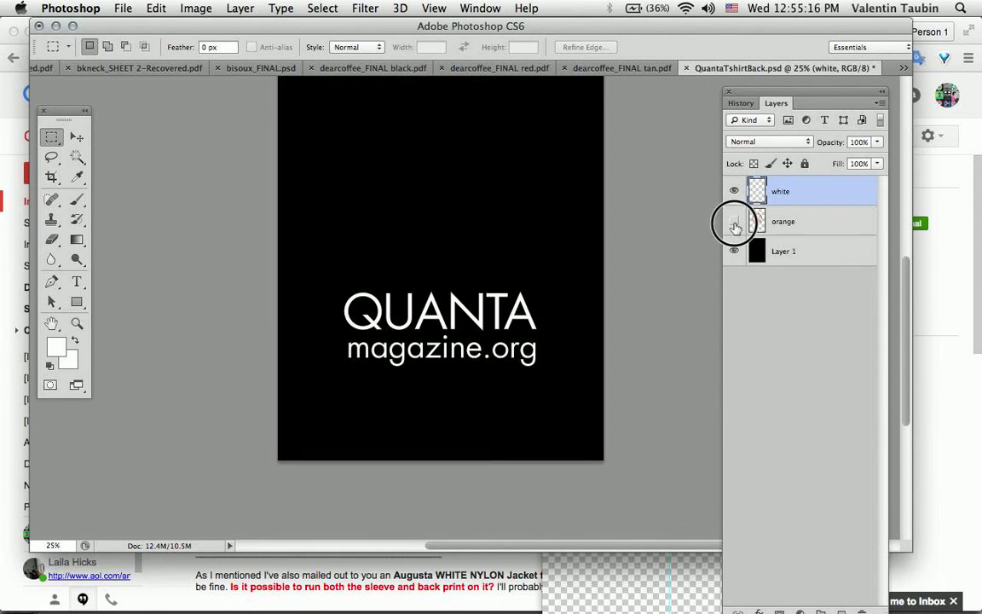
click(733, 222)
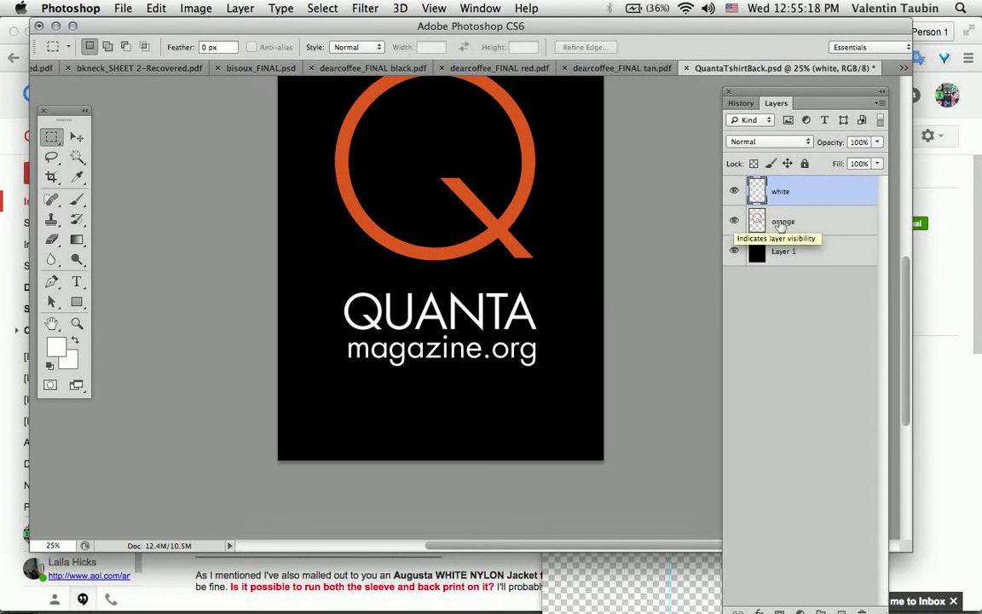
click(734, 191)
click(734, 191)
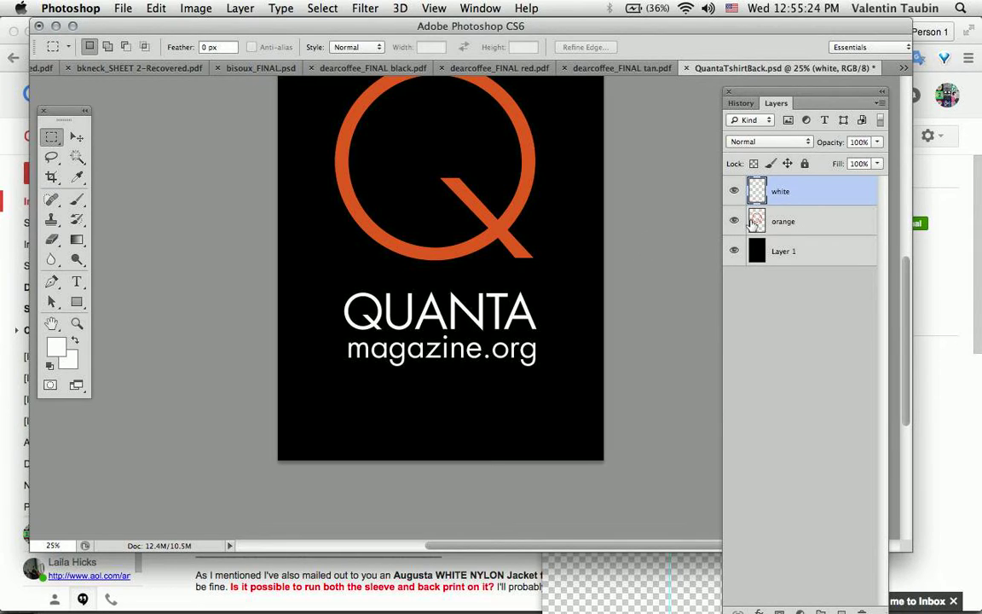
scroll(511, 234, up, 3)
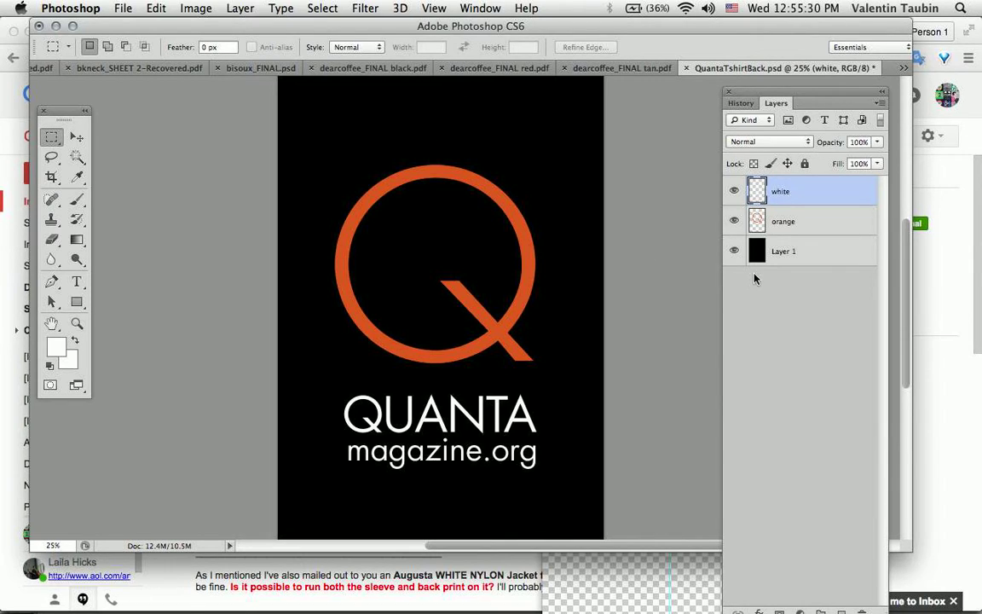
scroll(575, 259, down, 2)
scroll(574, 259, up, 3)
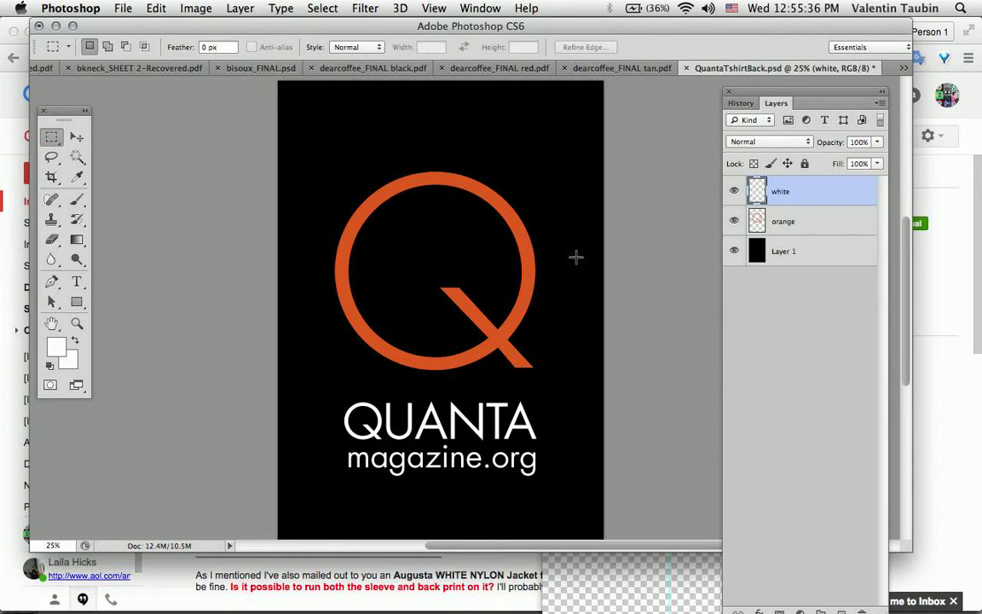
- Check the orange layer once more and hide the black background on Layer 1
click(733, 221)
click(734, 220)
click(734, 251)
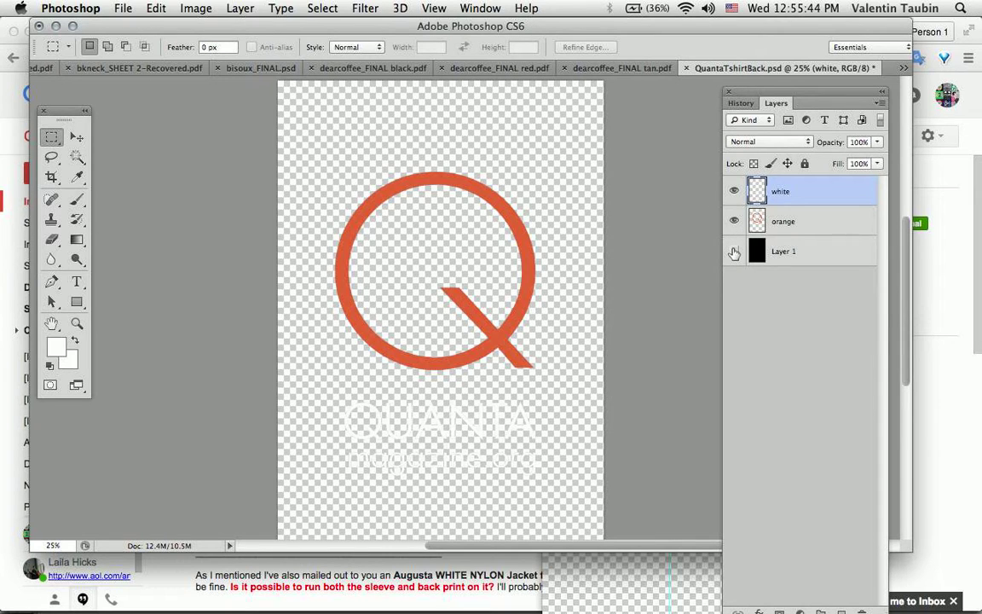
- Add a black Color Overlay to the orange layer, keeping Normal blend mode and 100% opacity
double_click(817, 220)
key(h)
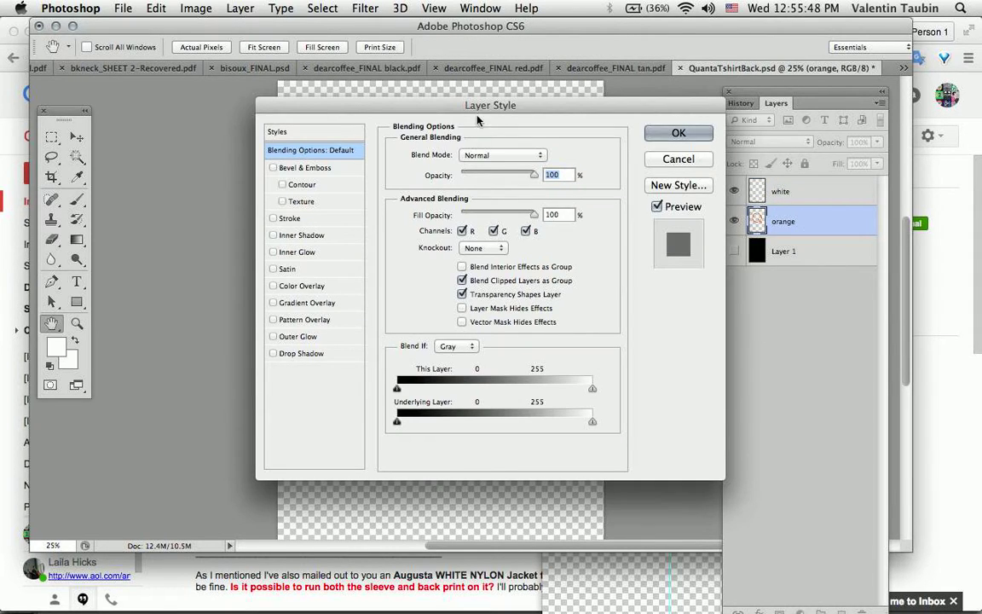
drag(477, 106, 523, 106)
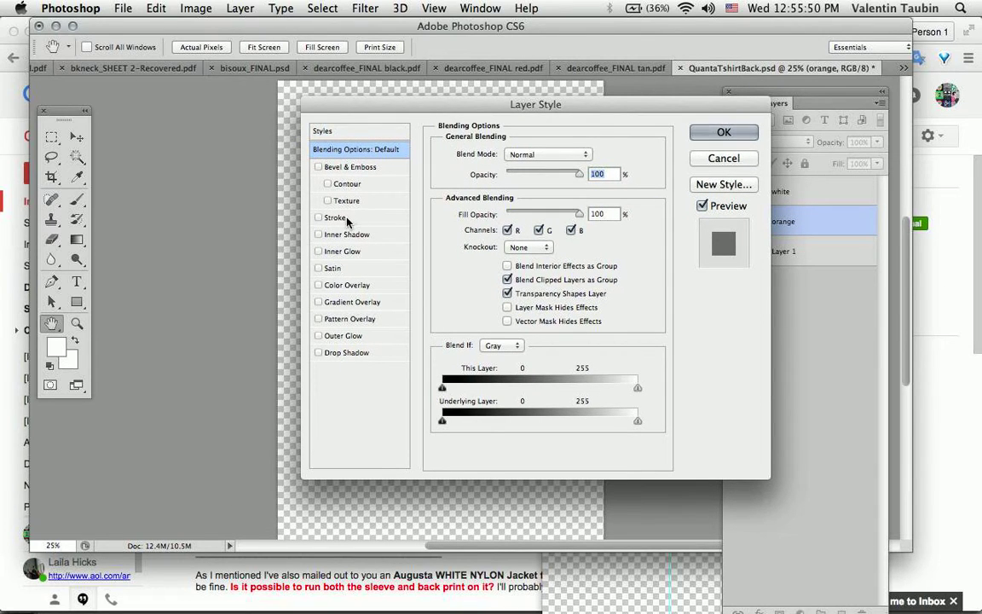
click(341, 286)
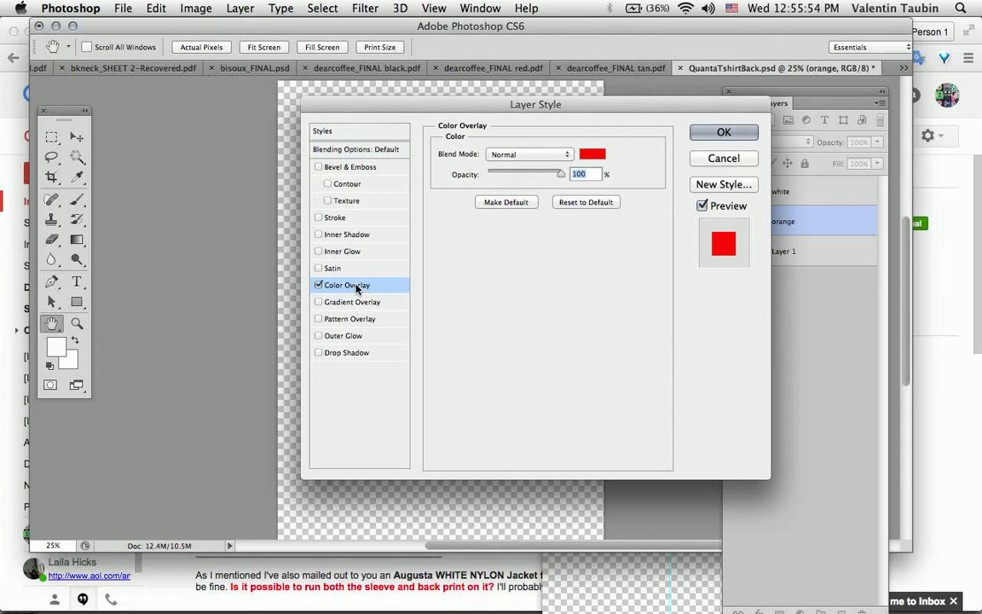
click(599, 162)
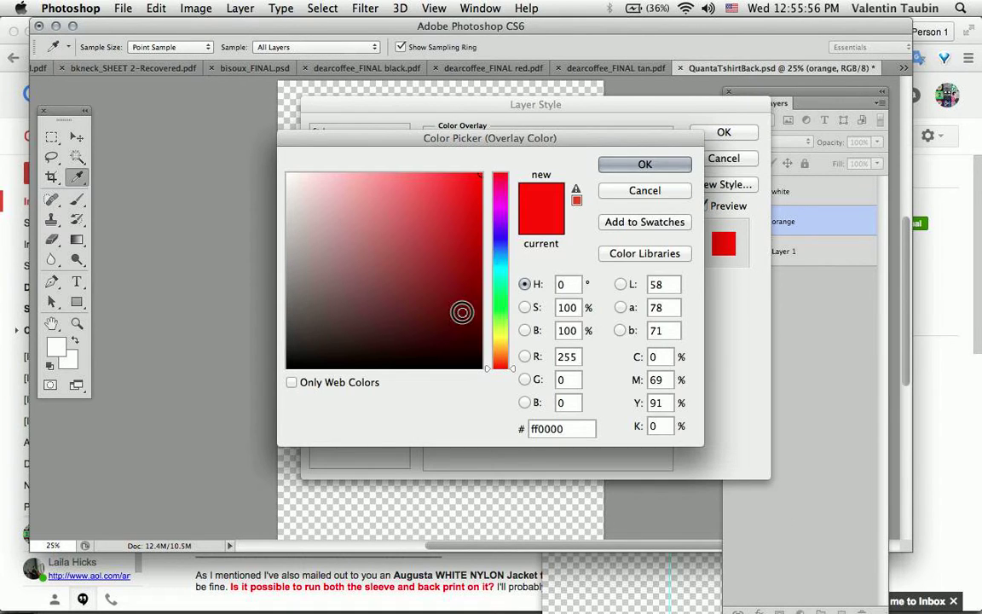
drag(462, 311, 657, 499)
key(Return)
key(Return)
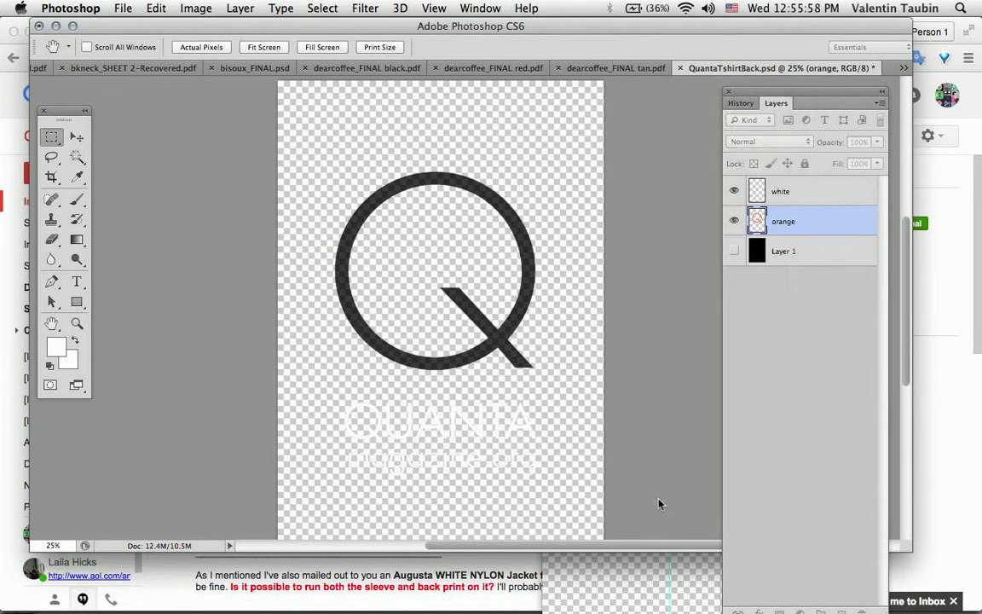
- Examine the Q's opacity up close and toggle the orange layer's visibility
click(733, 221)
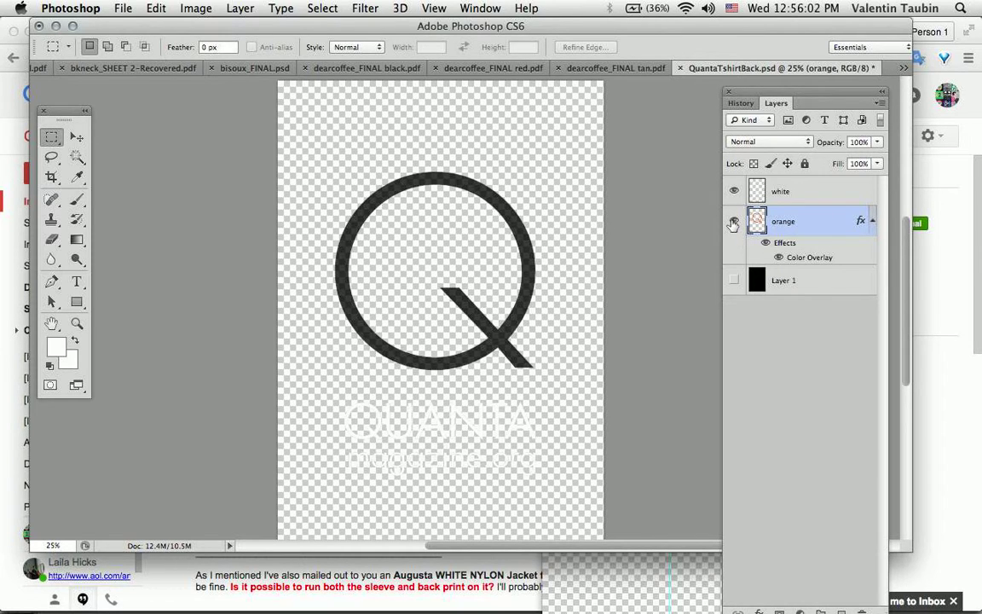
key(super+equal)
key(super+equal)
key(super+equal)
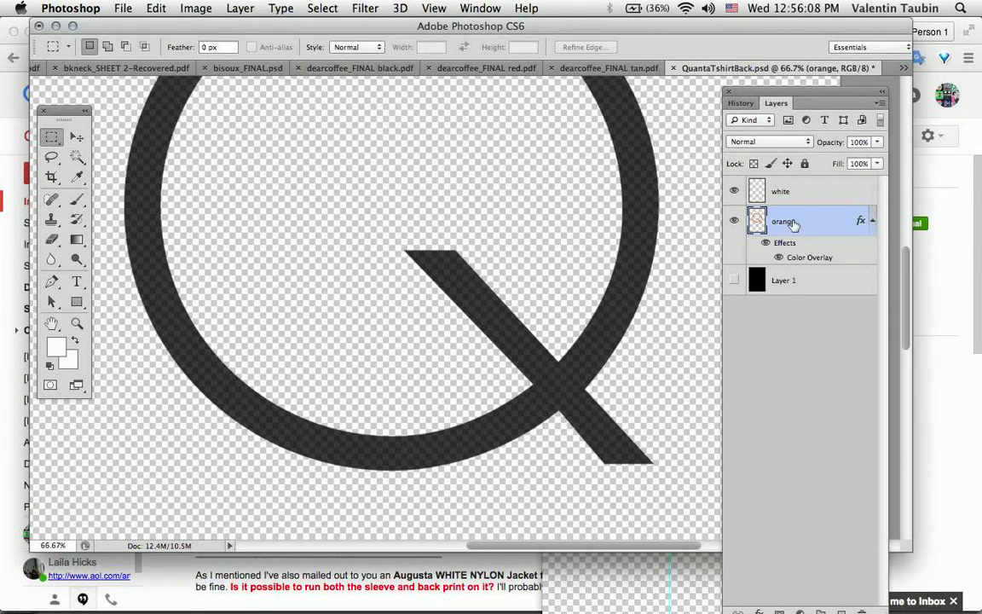
click(734, 228)
- Load the orange layer's Q outline as a selection, try a foreground fill, and undo back to the active selection
super+click(757, 224)
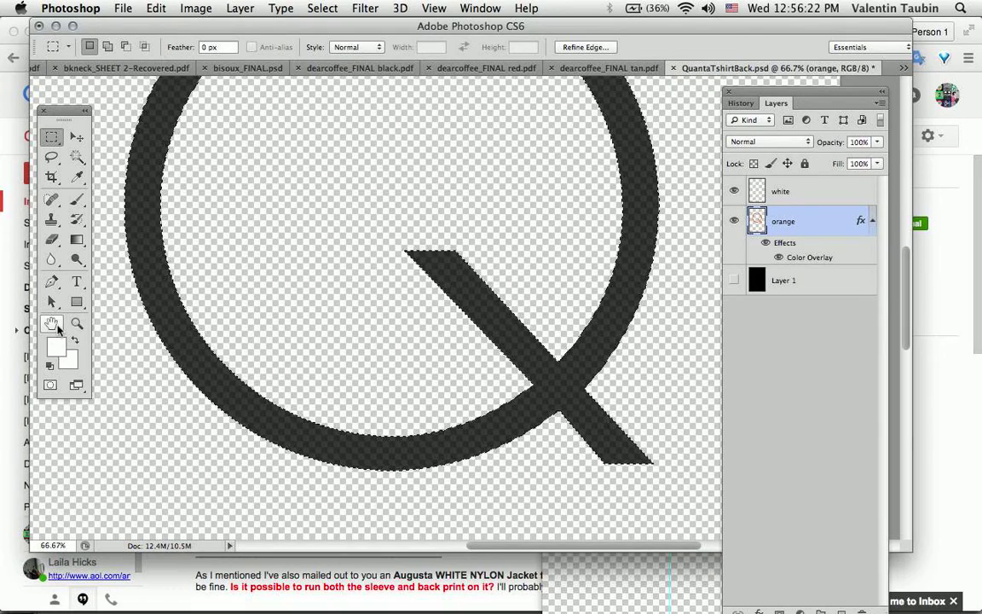
key(alt+BackSpace)
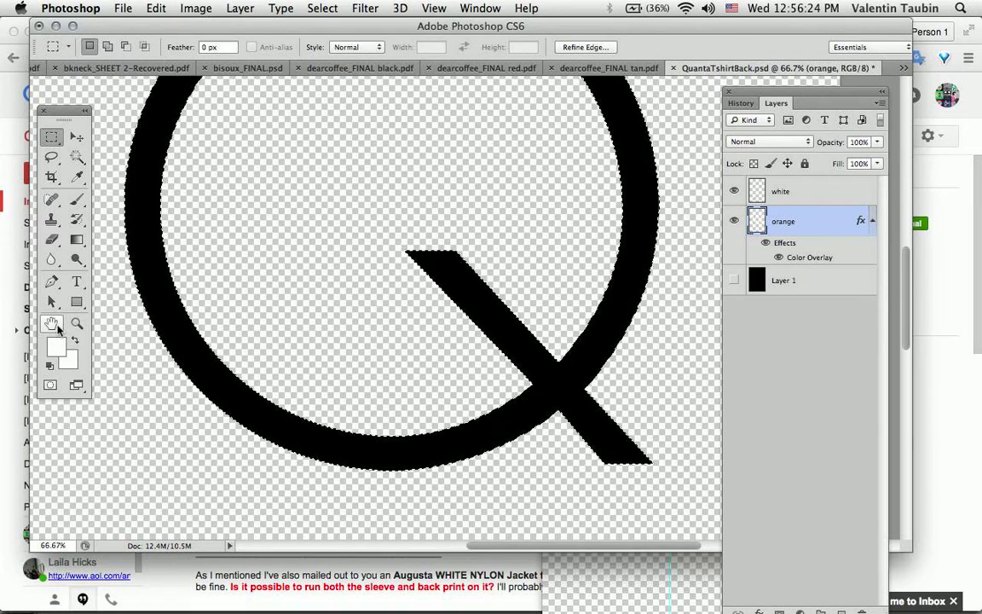
key(super+d)
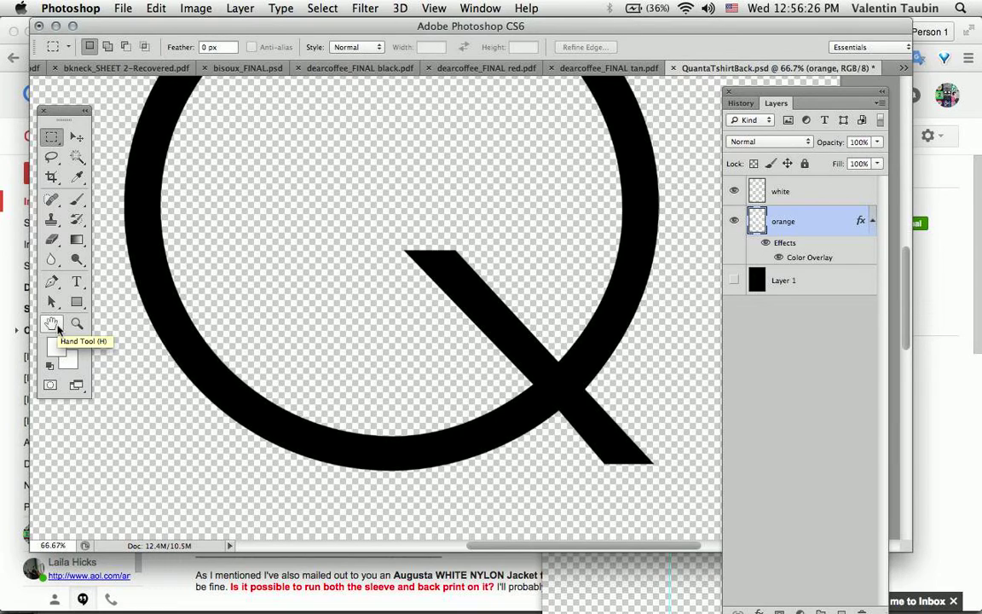
key(super+alt+z)
key(super+alt+z)
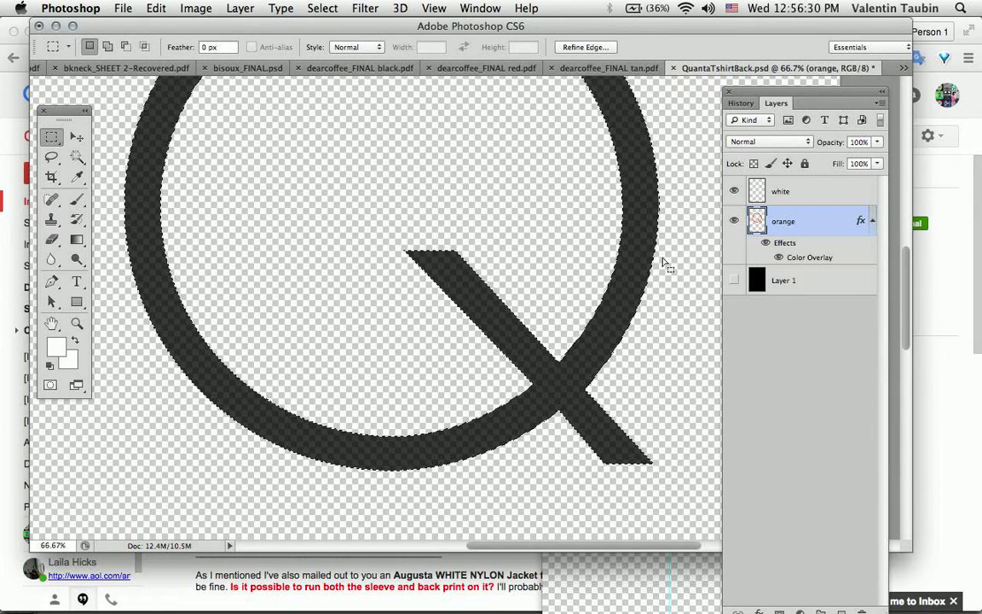
click(198, 7)
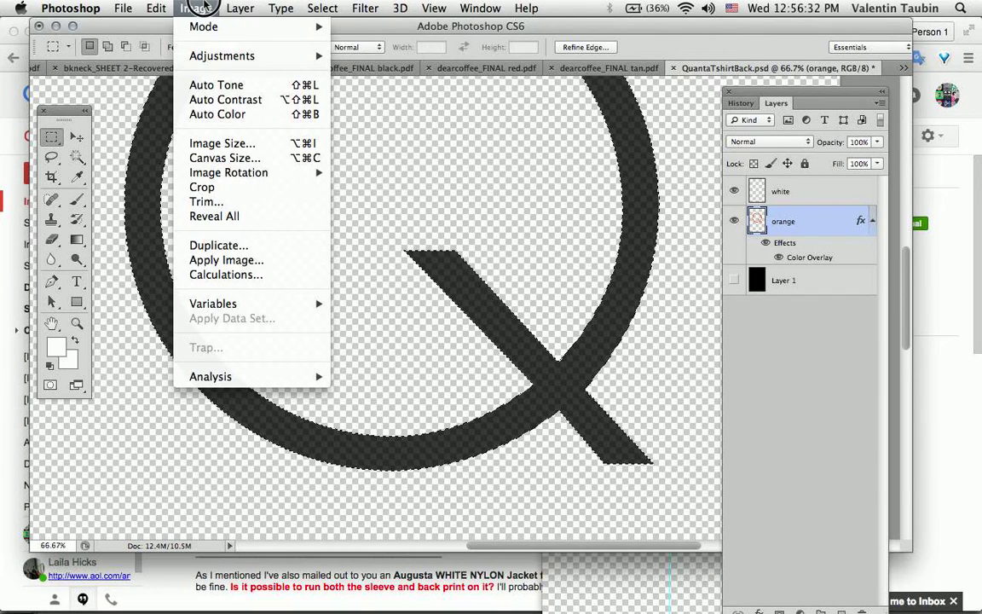
mouse_move(323, 8)
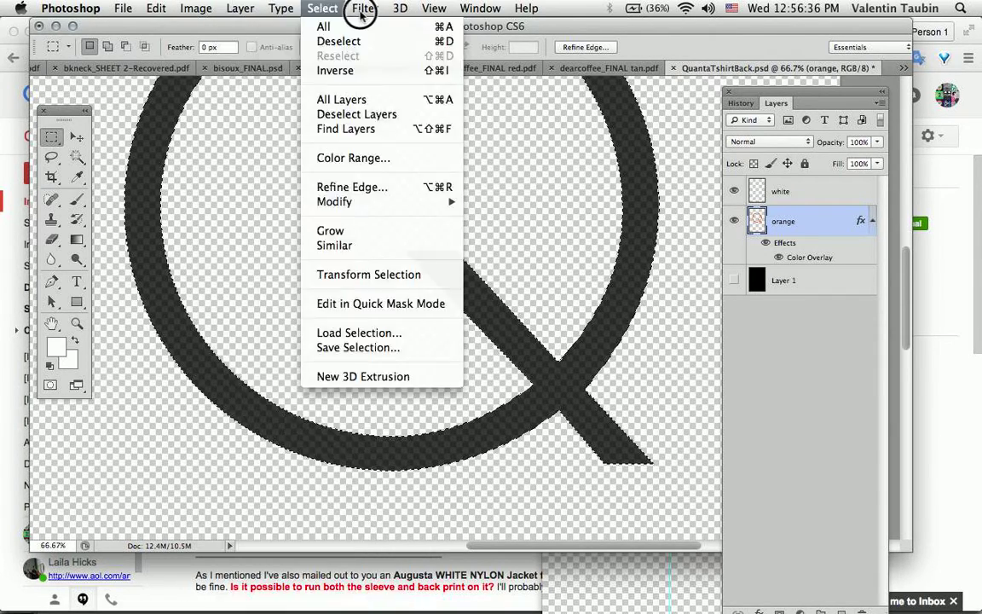
mouse_move(181, 7)
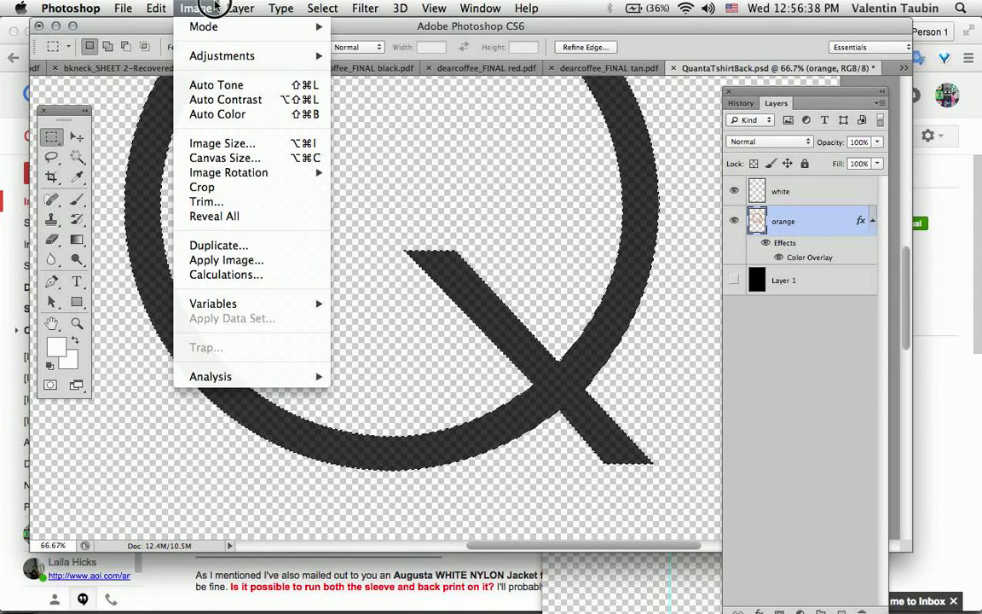
click(321, 8)
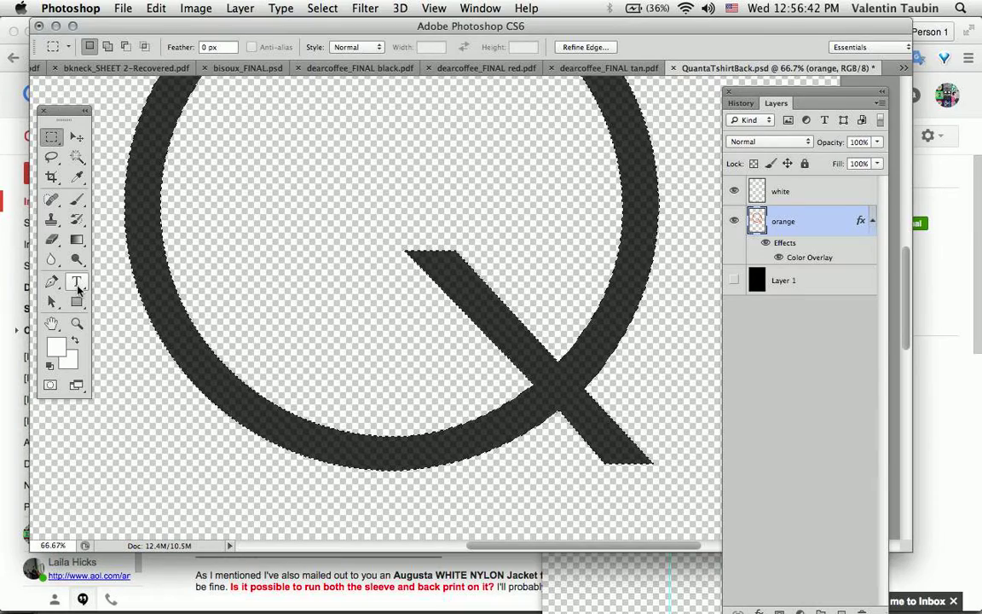
click(79, 179)
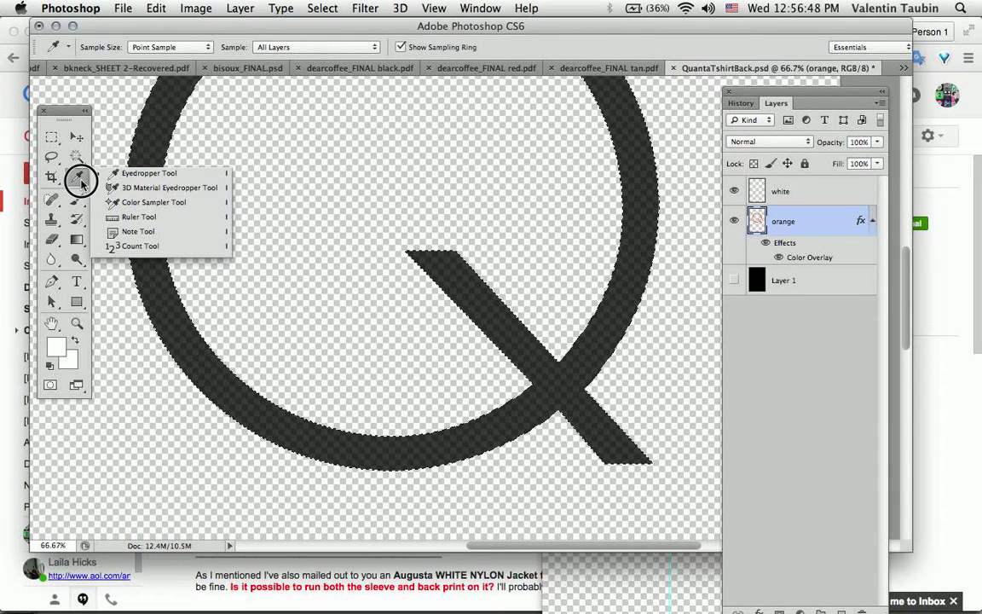
click(77, 202)
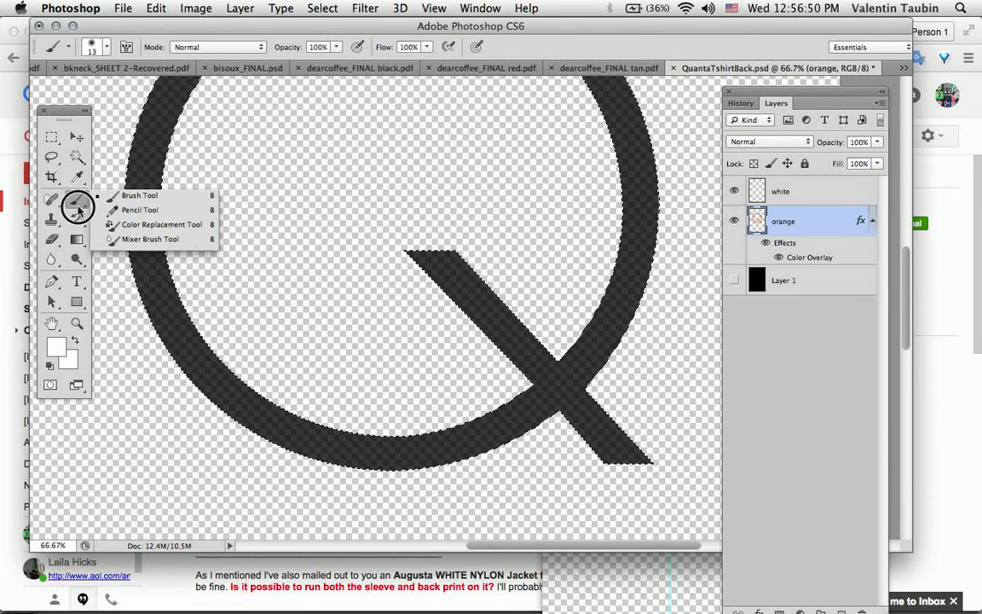
click(77, 220)
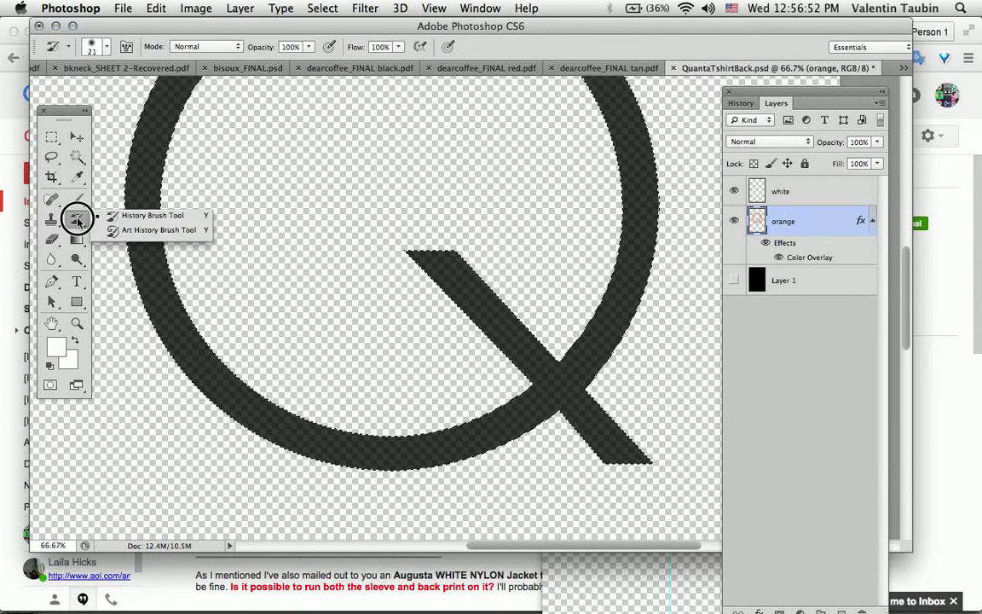
- Fill the selected Q with the white foreground colour using the Paint Bucket, and check it by switching the orange layer off and on
click(78, 241)
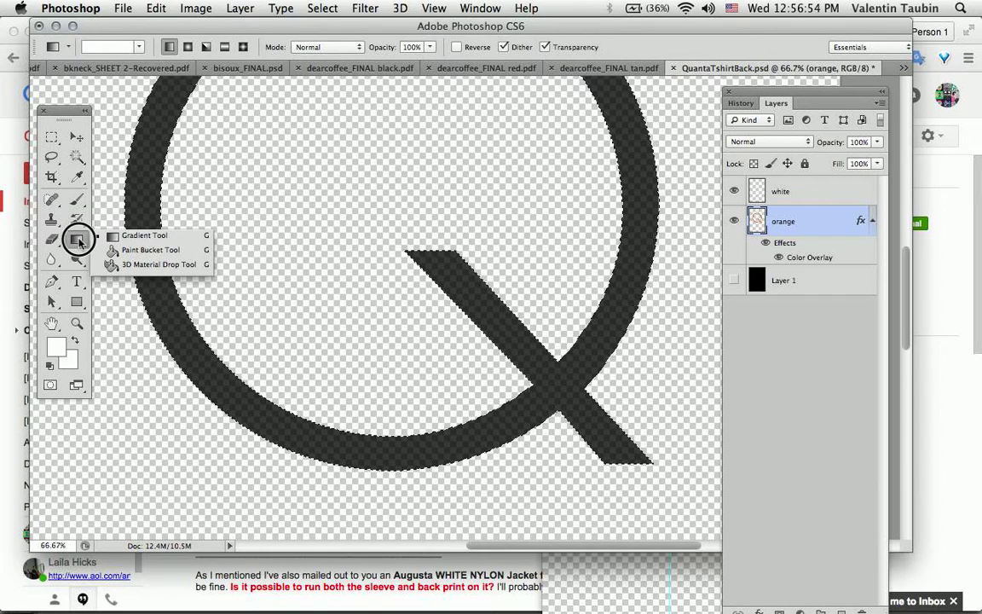
click(108, 250)
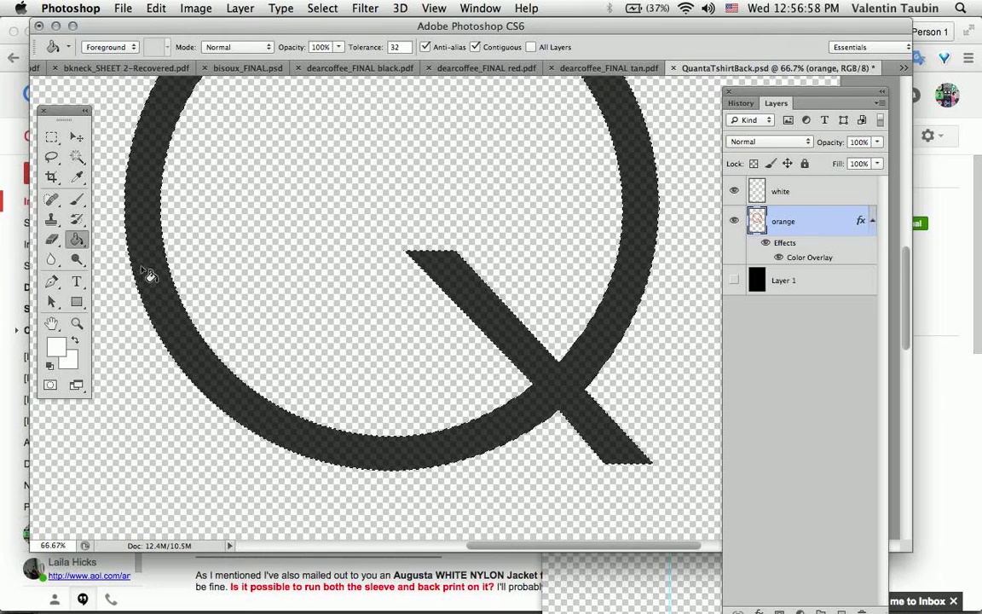
click(150, 274)
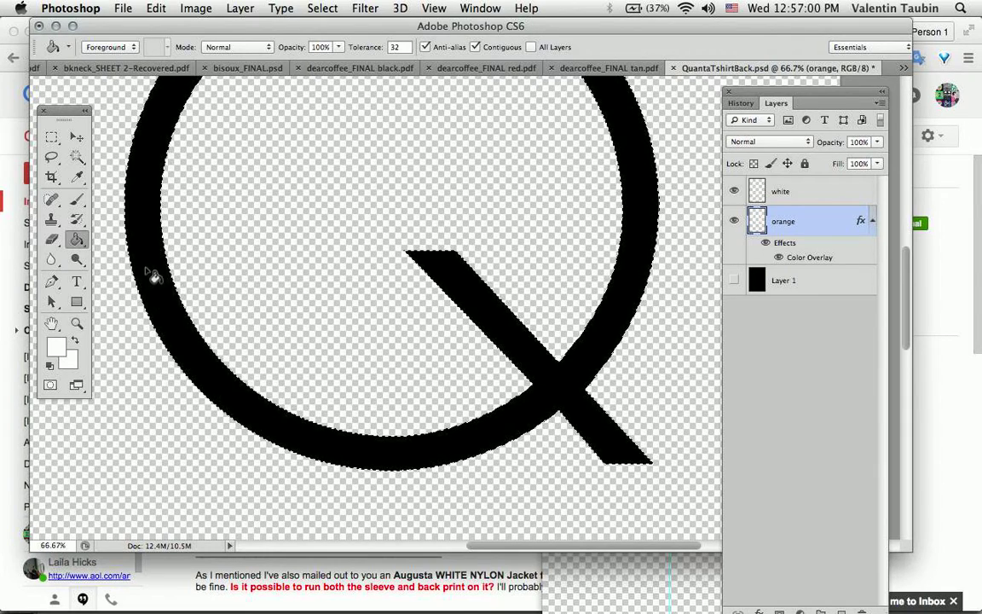
click(733, 224)
click(734, 191)
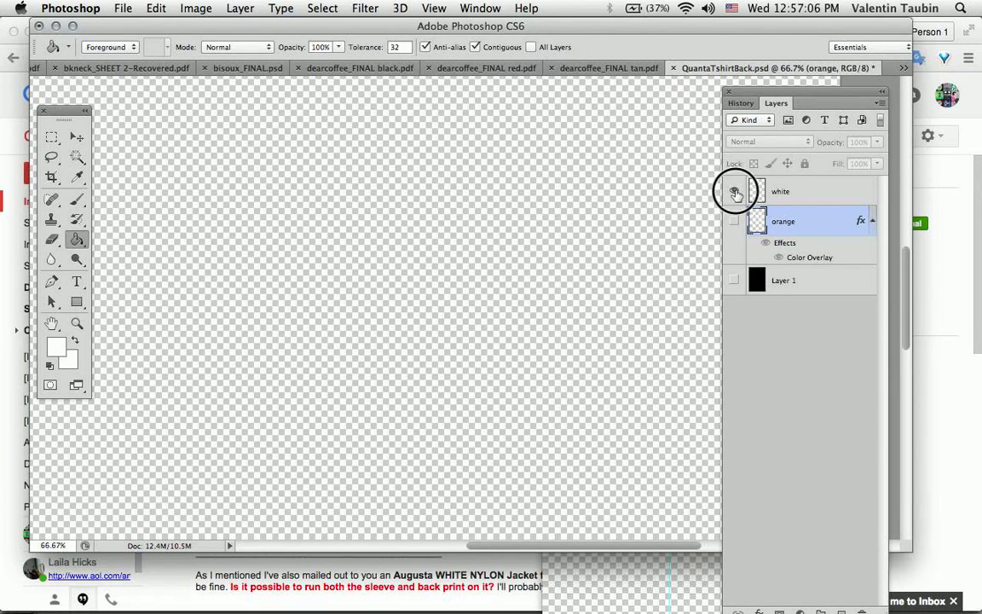
click(733, 221)
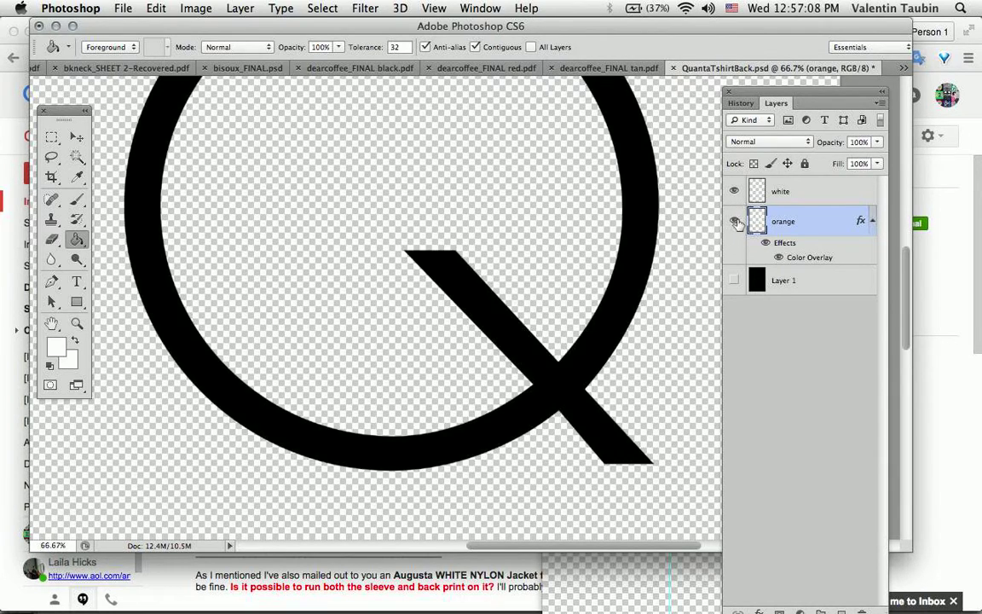
- Add a black (000000) Color Overlay to the white layer, keeping Normal blend mode and 100% opacity
click(810, 197)
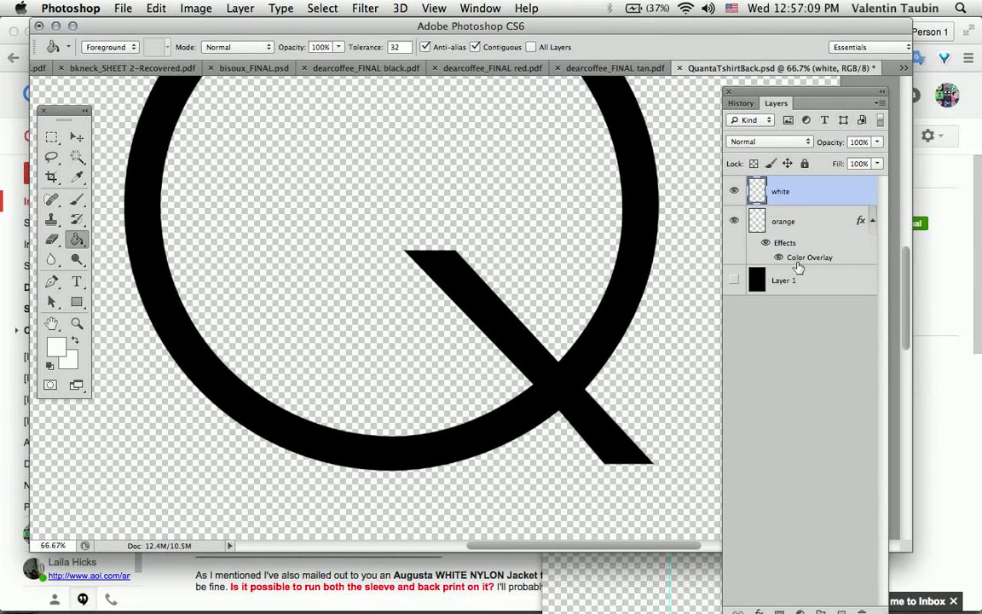
double_click(815, 197)
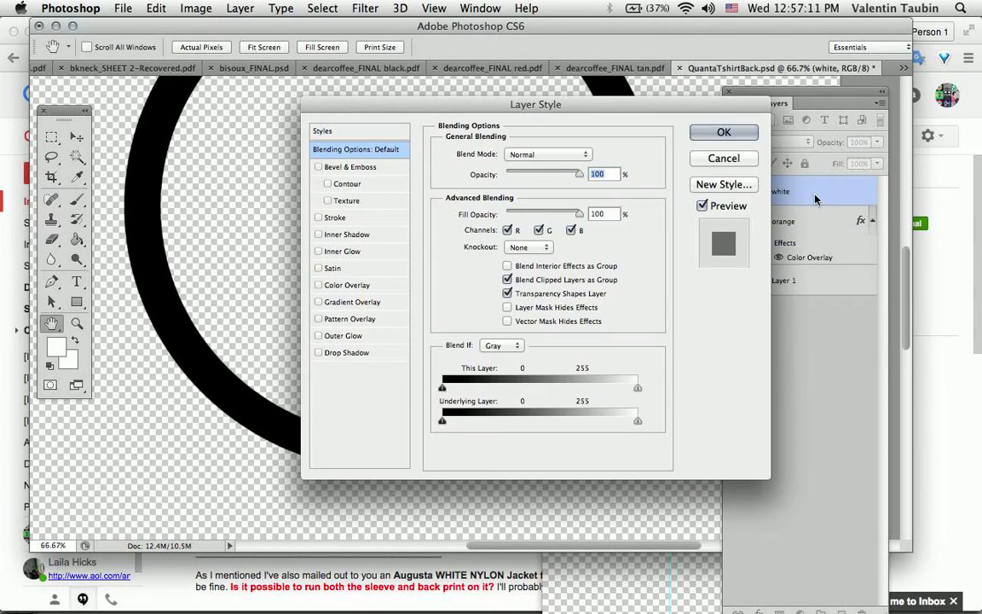
click(350, 287)
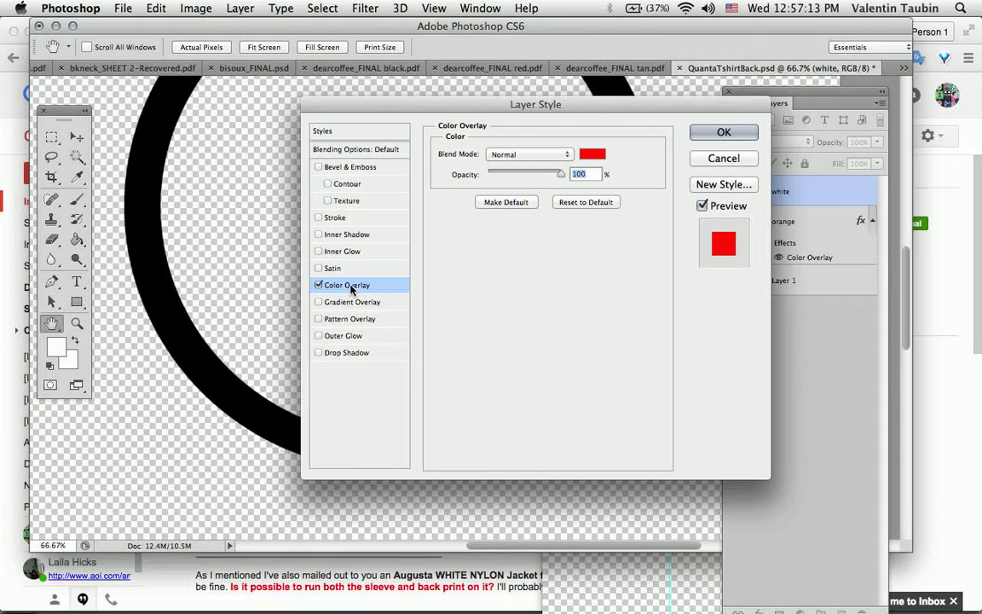
click(588, 155)
drag(438, 302, 599, 437)
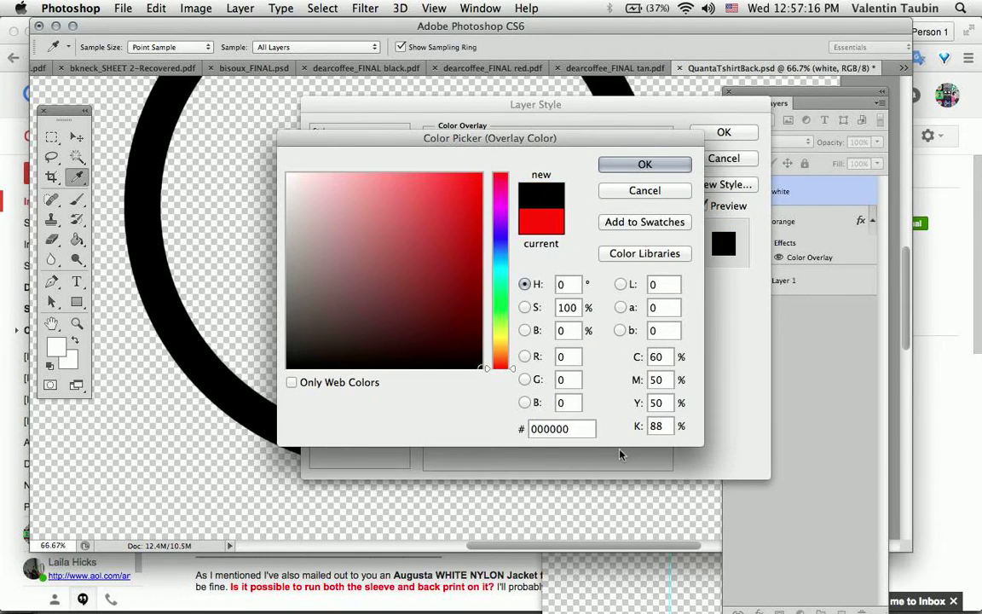
click(643, 164)
click(704, 134)
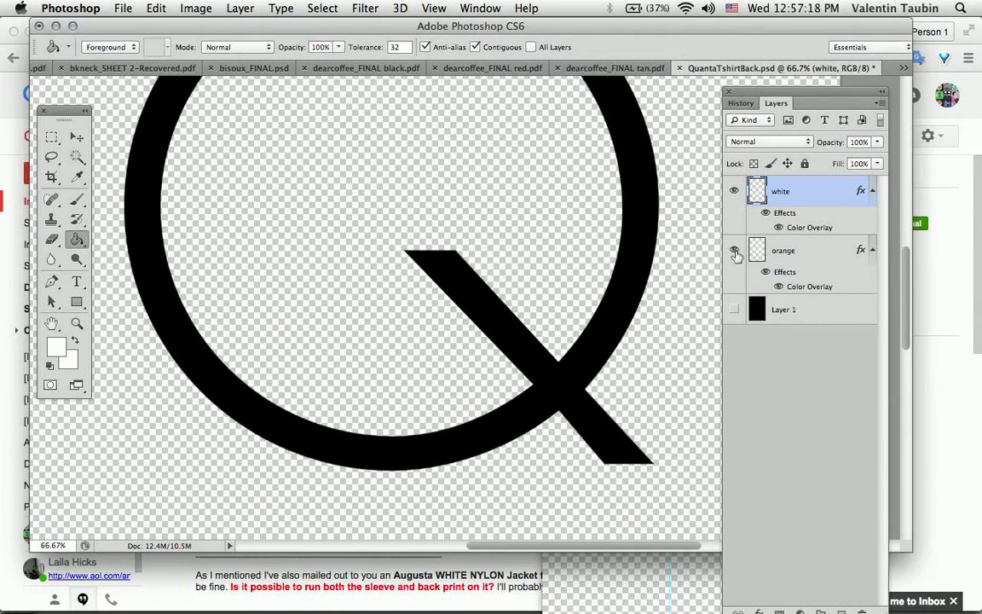
- Examine the lettering's edges up close with the orange layer hidden, and view the whole design with both layers shown
click(735, 252)
scroll(645, 293, down, 6)
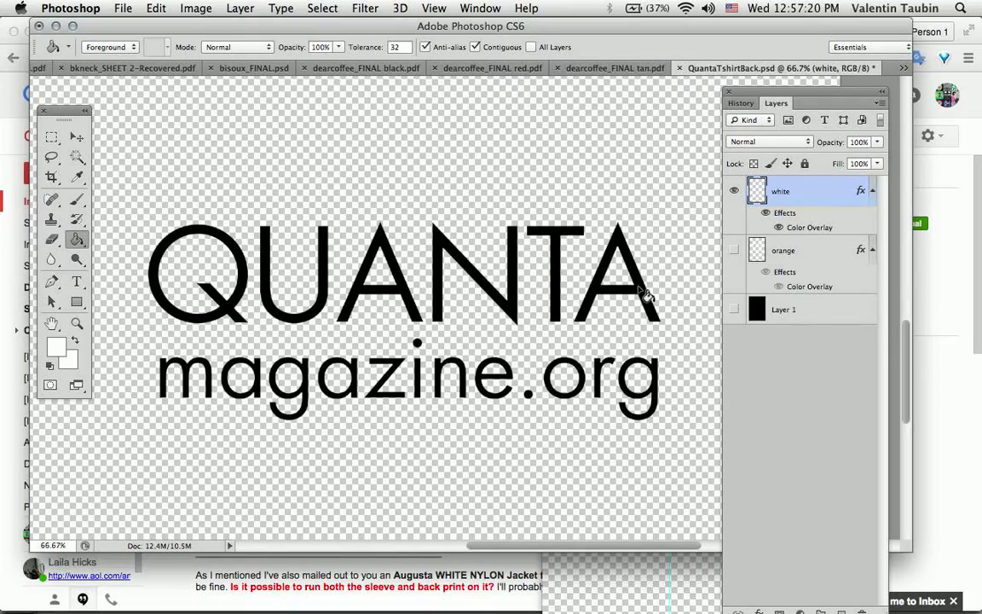
key(super+equal)
key(super+equal)
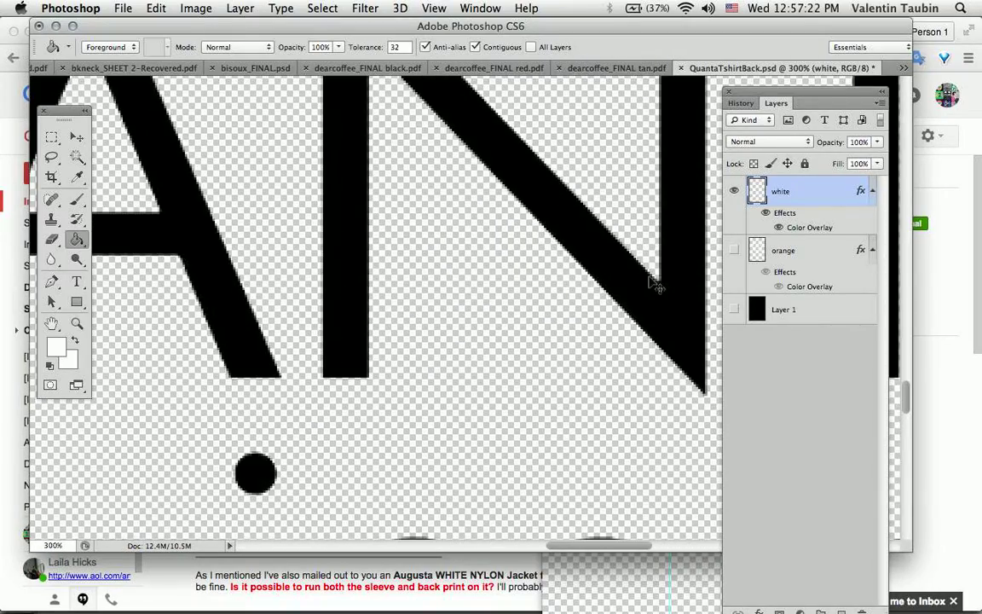
key(super+minus)
key(super+minus)
key(super+minus)
key(super+minus)
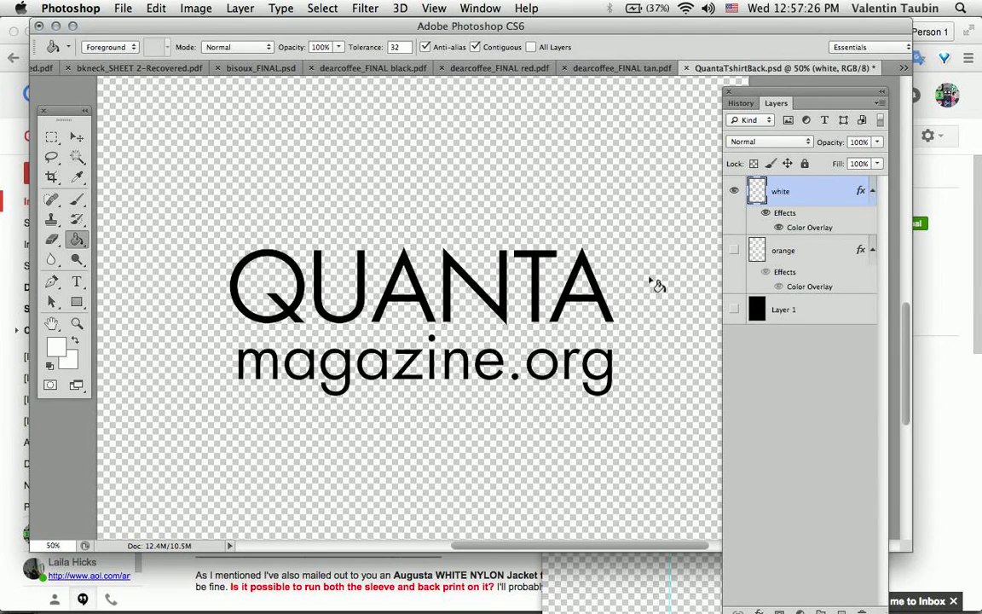
scroll(657, 287, up, 3)
key(super+minus)
key(super+minus)
key(super+minus)
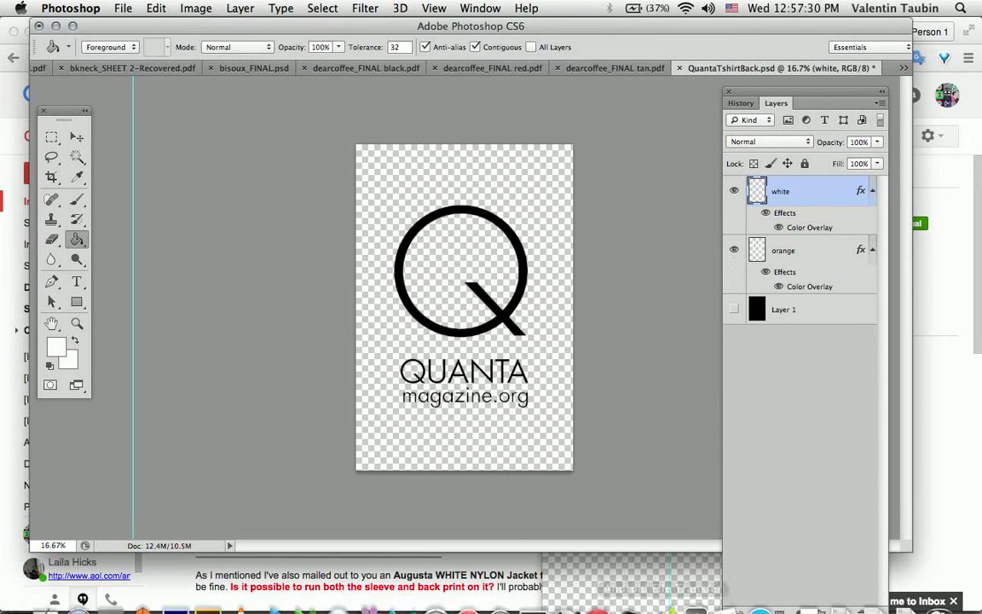
- Open reggie template.psd and copy its Layer 1 copy into QuantaTshirtBack.psd above the white layer
mouse_move(703, 588)
click(804, 589)
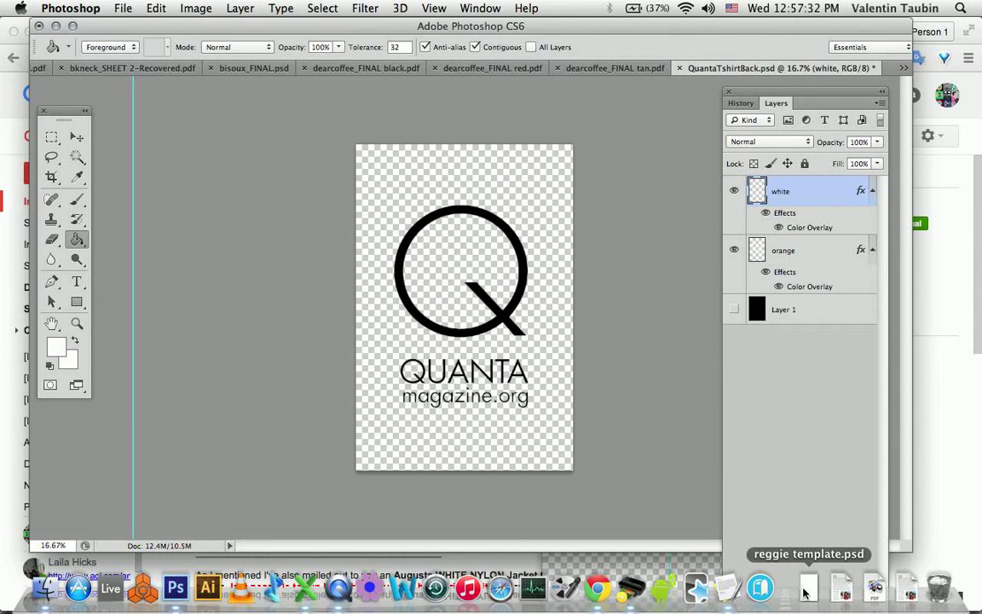
drag(670, 80, 811, 314)
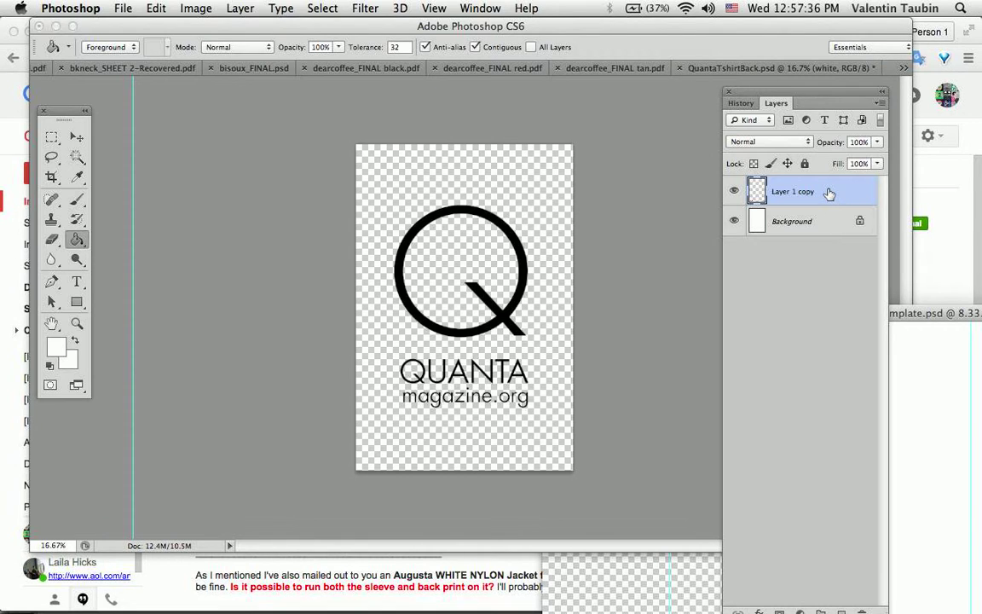
drag(828, 193, 451, 269)
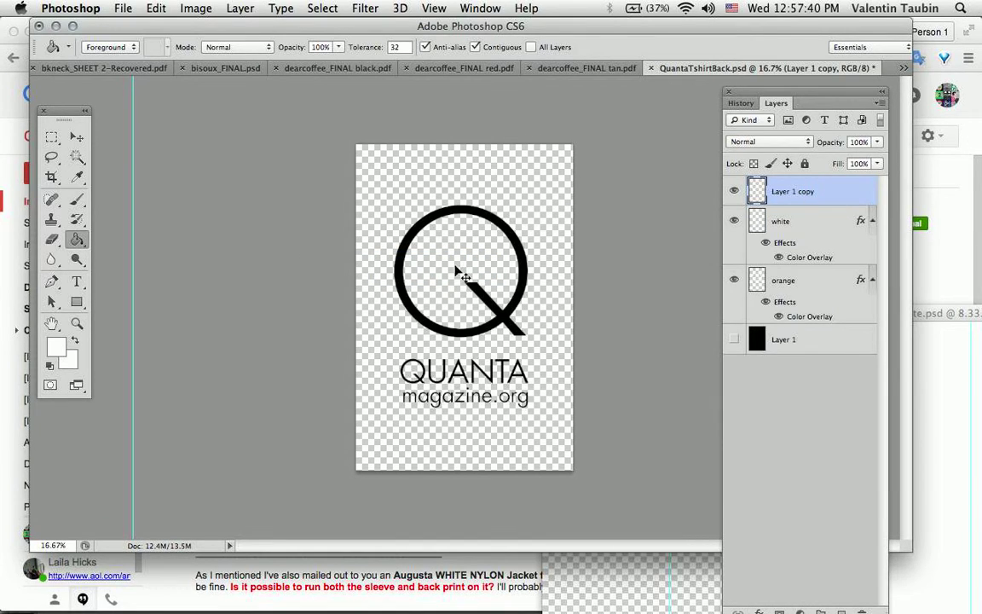
- Enlarge the canvas to 13 inches wide by 19 inches high, anchored at the centre
click(195, 7)
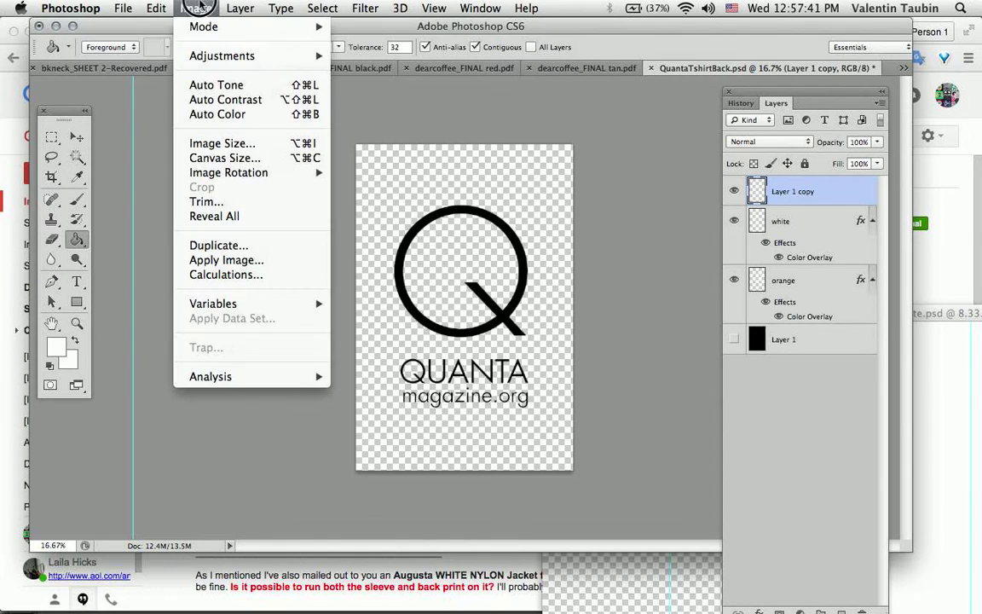
click(237, 160)
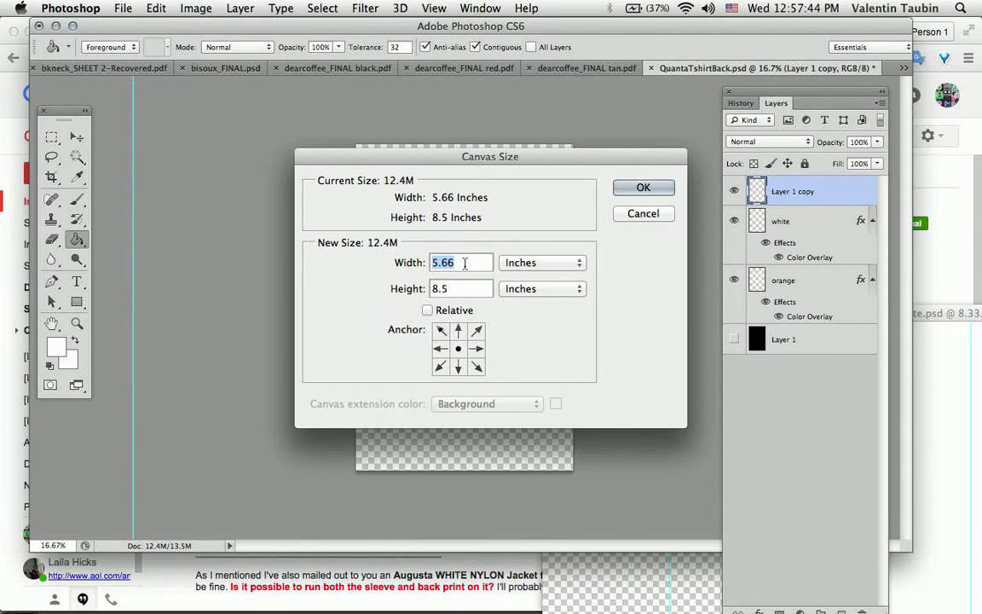
text(13)
key(Tab)
text(19)
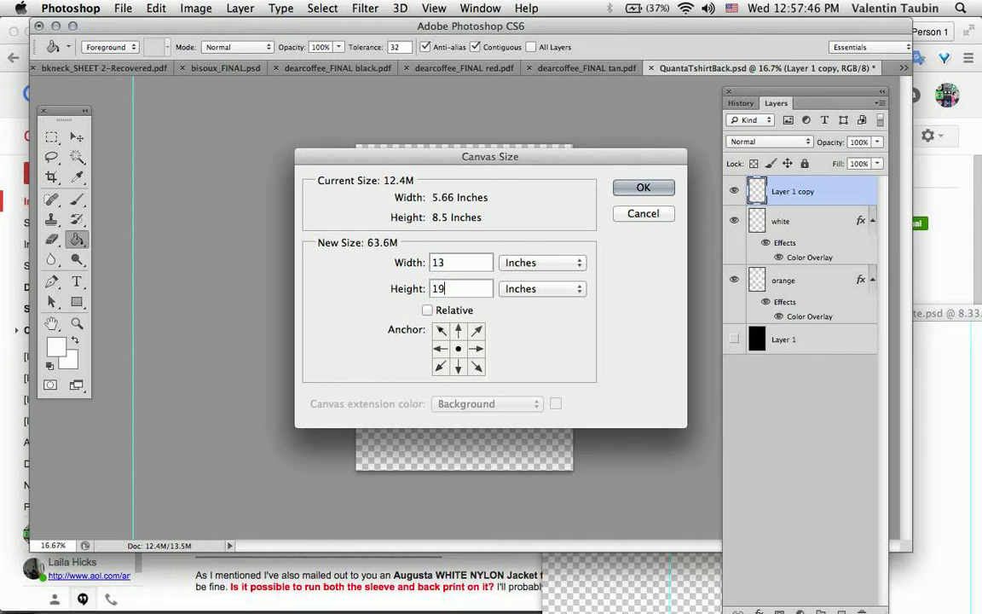
key(Return)
- Show the rulers and place a vertical guide at about 6.4 inches, through the middle registration mark
scroll(537, 339, down, 5)
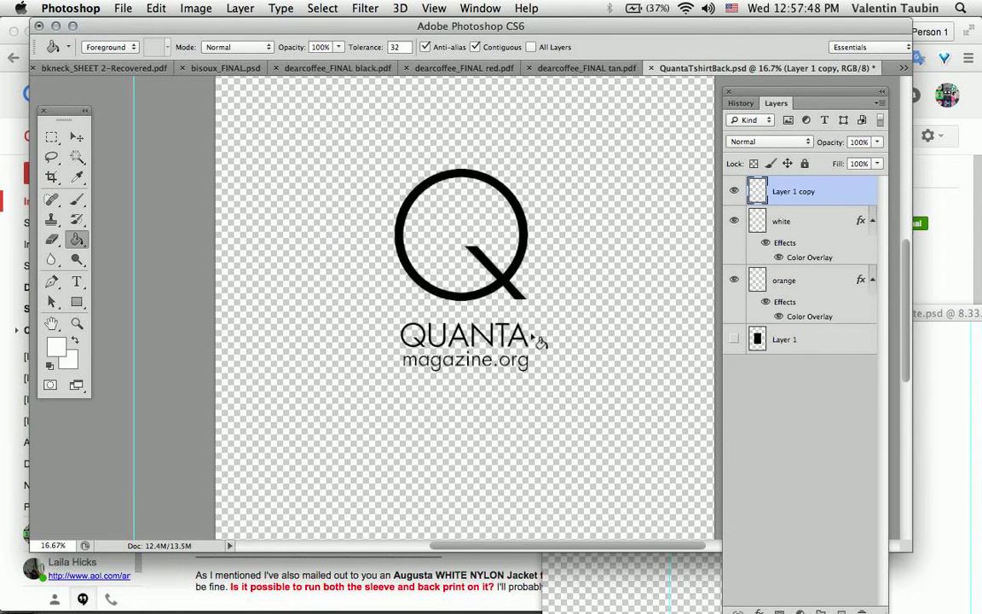
key(v)
mouse_move(324, 415)
mouse_down()
mouse_move(334, 375)
mouse_move(324, 344)
mouse_move(344, 443)
mouse_up()
click(344, 442)
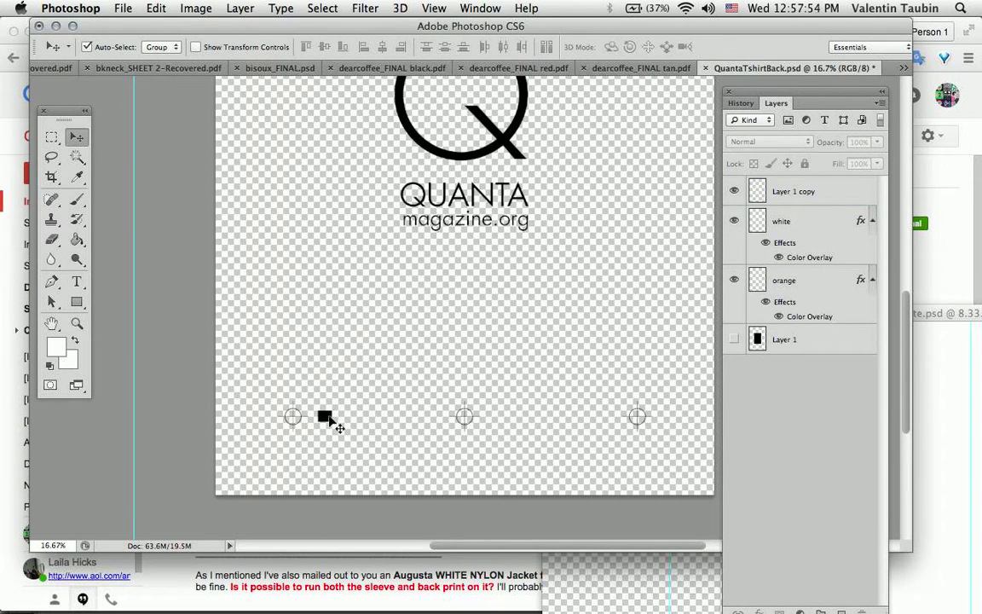
scroll(364, 409, up, 2)
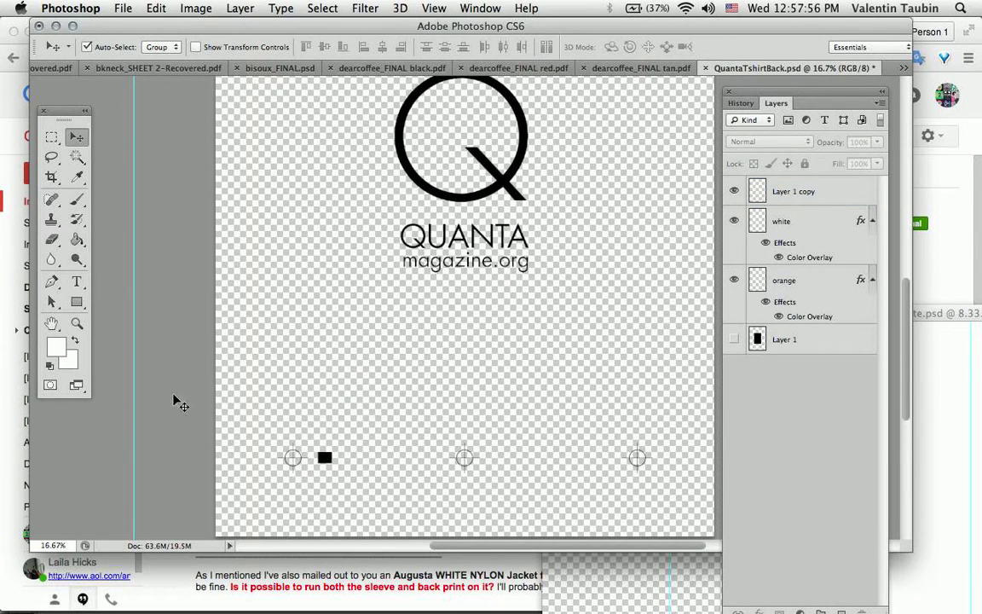
key(super+r)
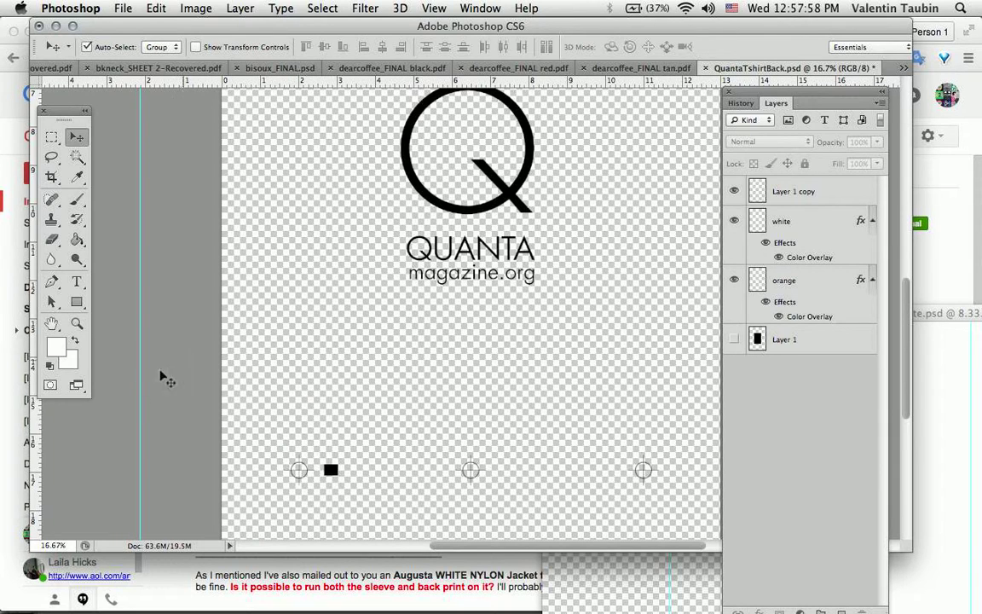
drag(34, 429, 465, 411)
scroll(465, 412, up, 5)
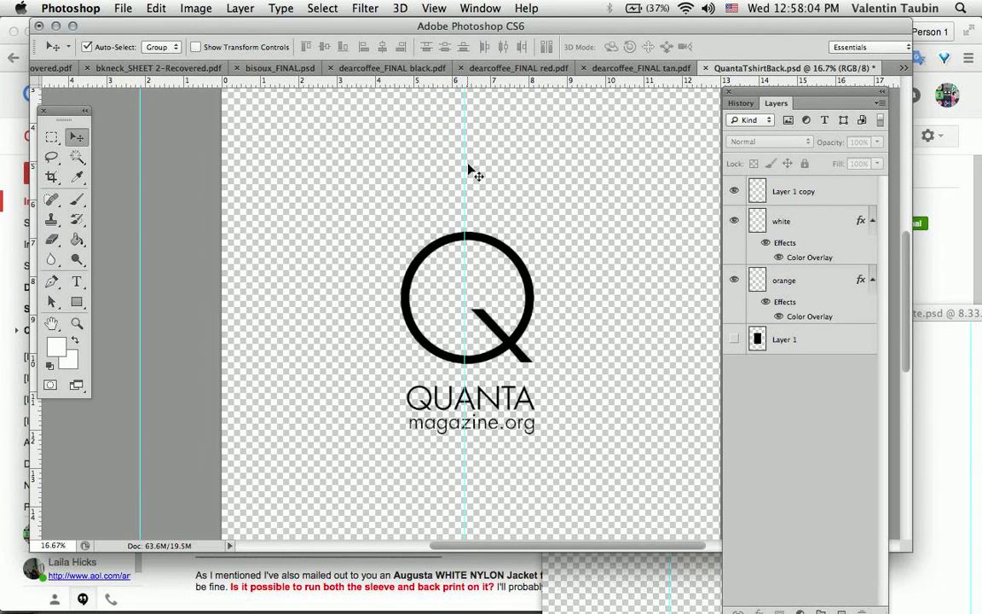
drag(464, 172, 467, 176)
- Move the row of registration marks on Layer 1 copy straight up to just below the magazine.org lettering
scroll(507, 294, down, 10)
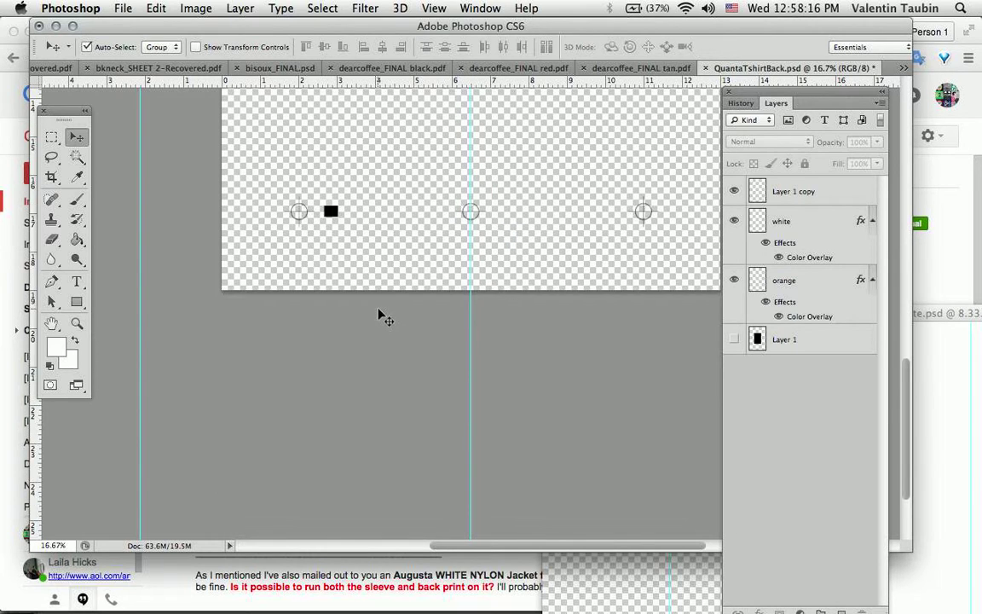
scroll(383, 317, up, 7)
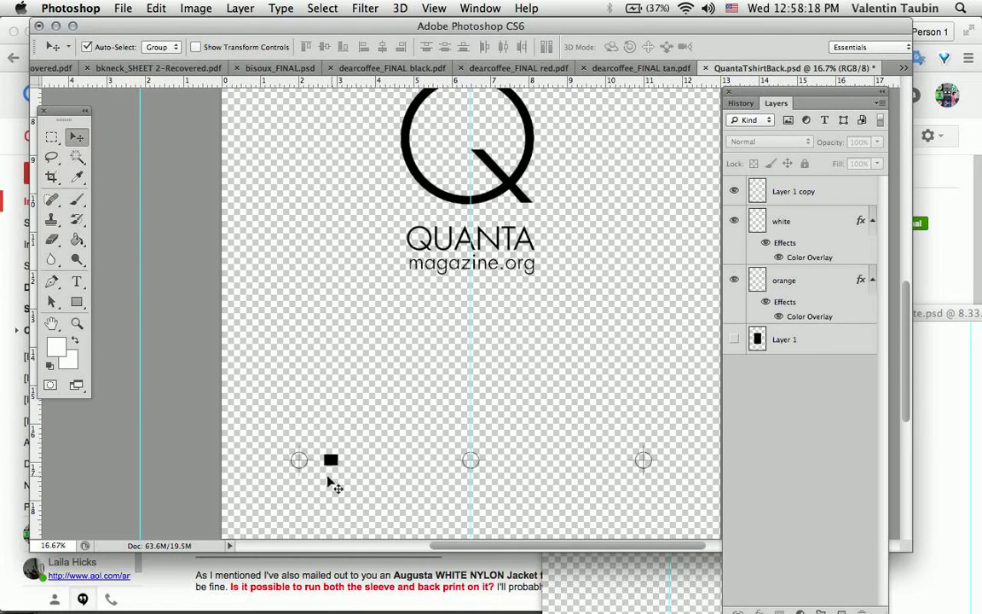
click(331, 463)
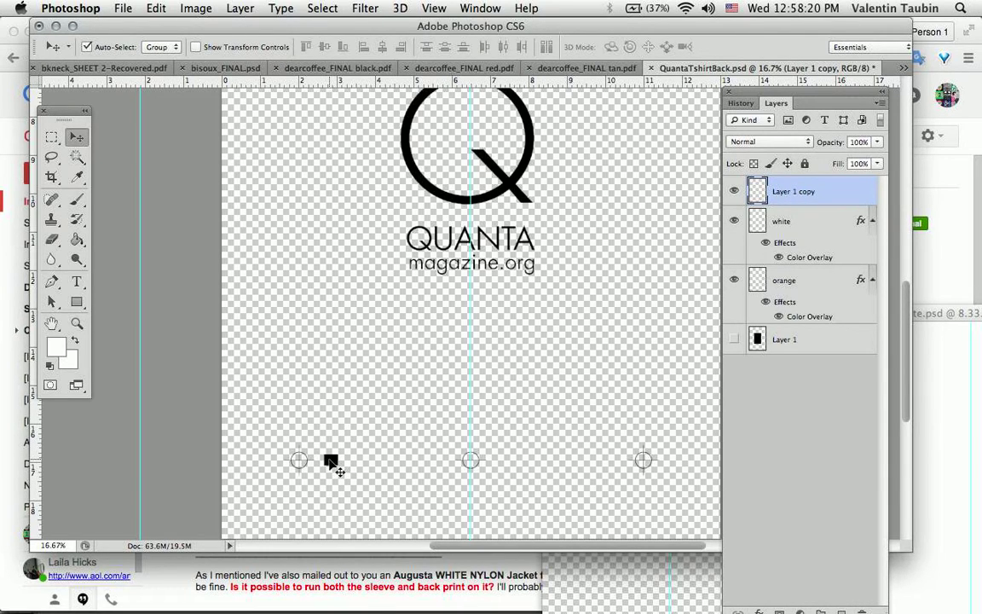
drag(333, 464, 328, 321)
key(super+minus)
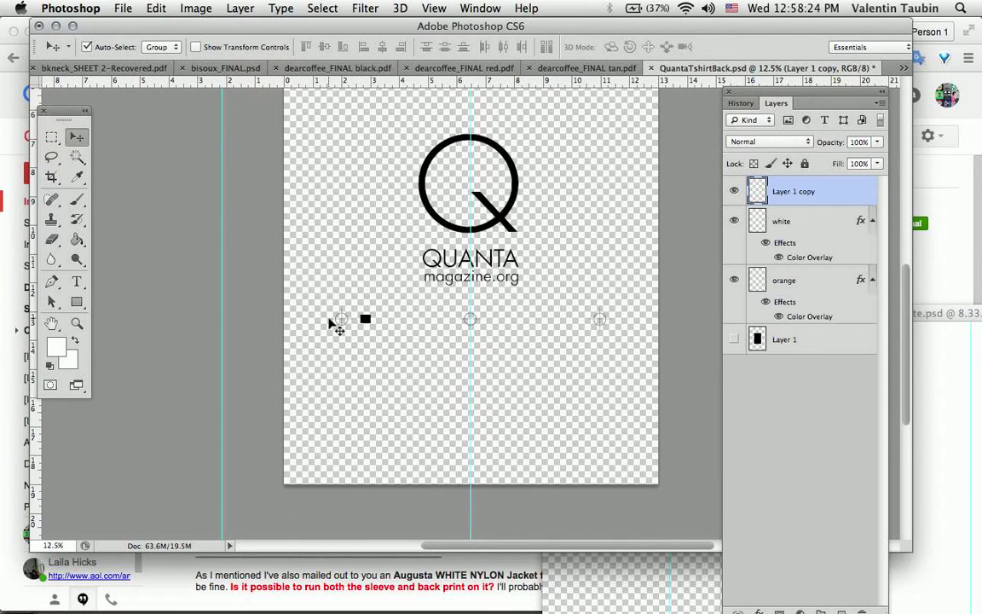
scroll(330, 322, up, 3)
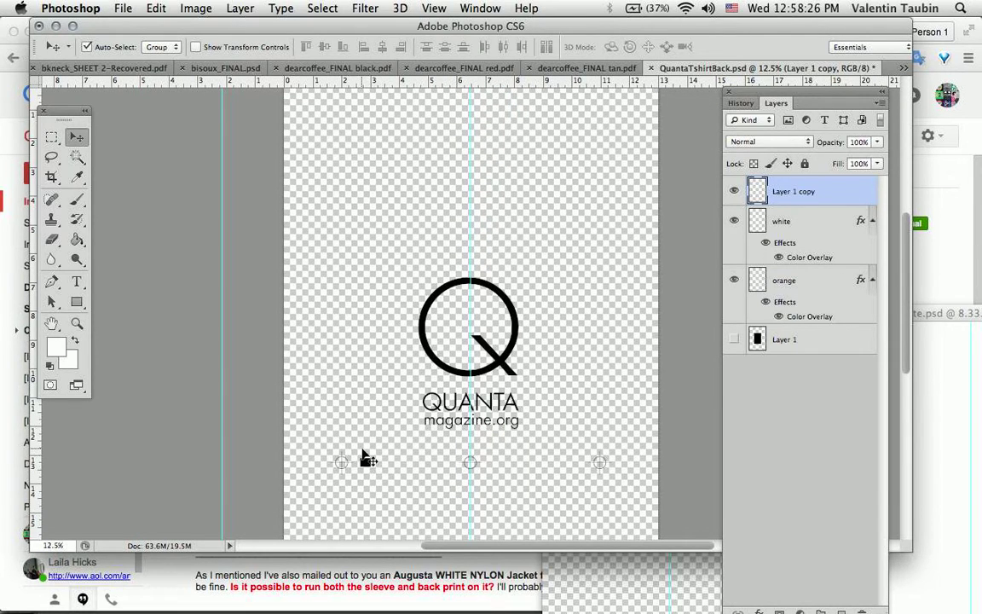
- Duplicate the row of registration marks and place the copy directly above the Q, aligned with the lower row
click(363, 455)
drag(364, 461, 362, 240)
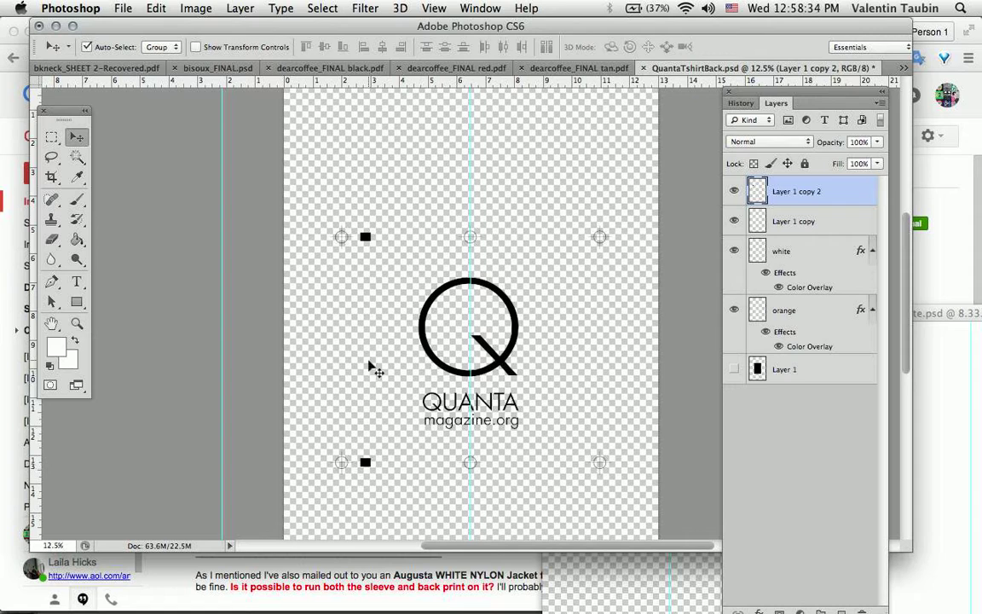
scroll(372, 244, down, 4)
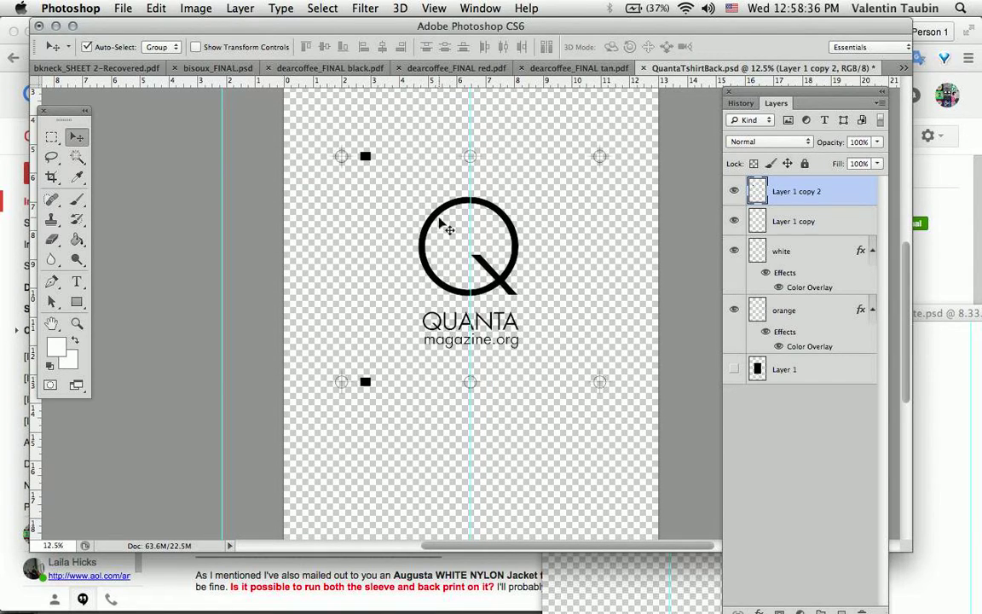
- Merge the two registration mark layers, Layer 1 copy and Layer 1 copy 2, into one layer
drag(734, 219, 731, 225)
drag(733, 226, 734, 198)
shift+click(851, 224)
right_click(849, 224)
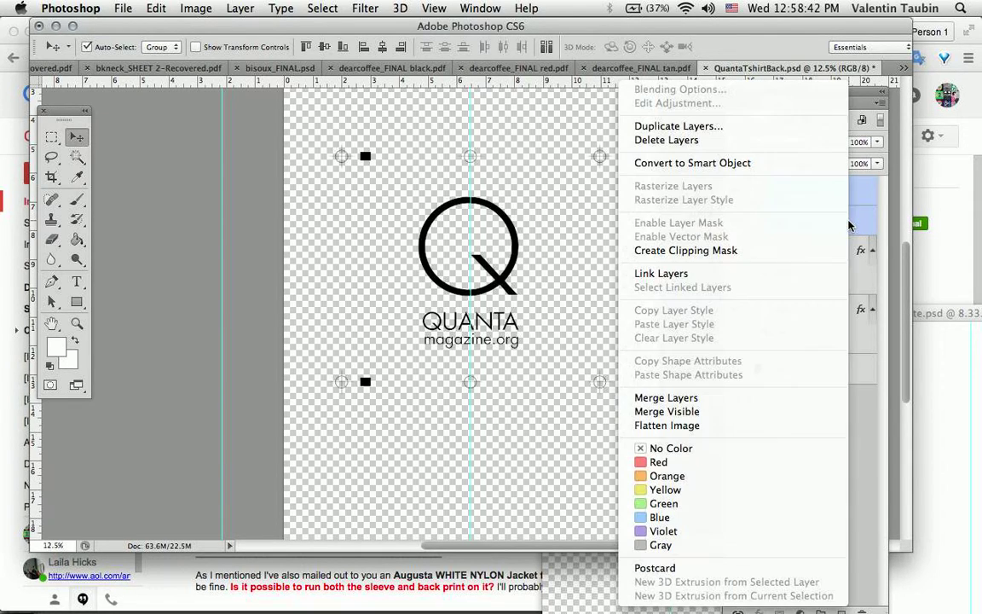
click(753, 402)
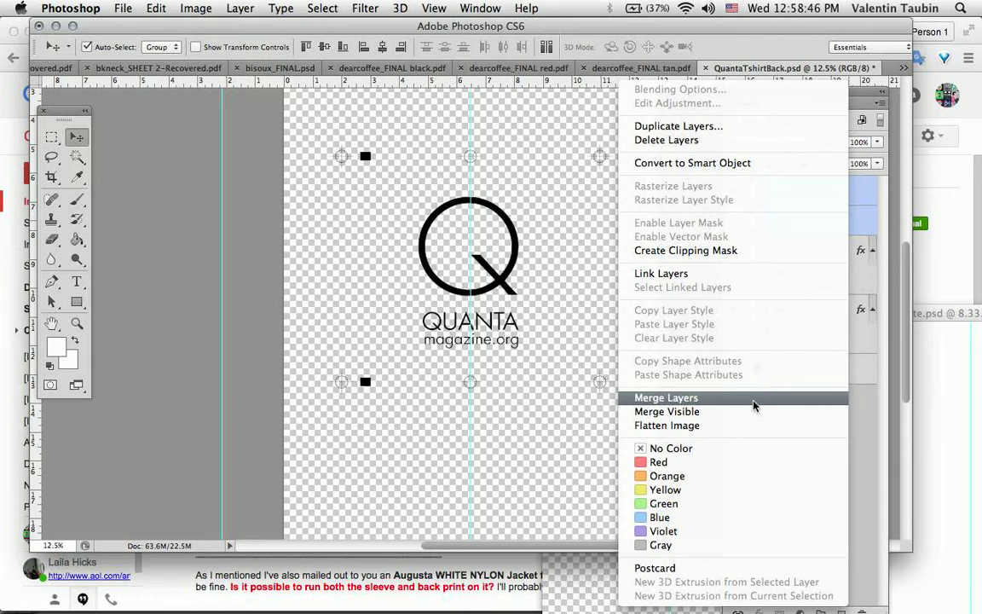
click(734, 192)
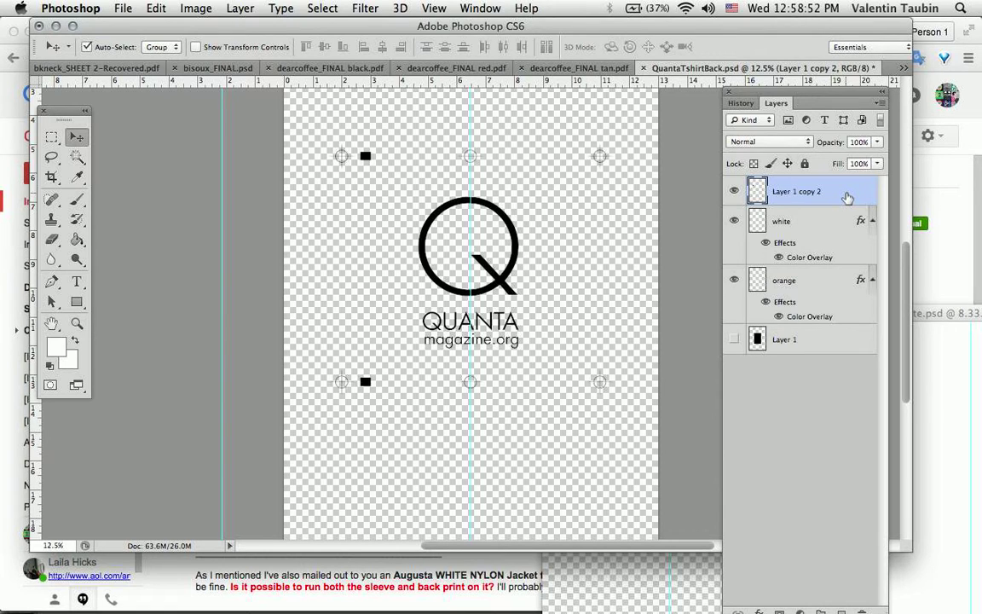
- Duplicate the merged registration marks layer to directly above the orange layer and merge that copy with orange
drag(847, 196, 844, 271)
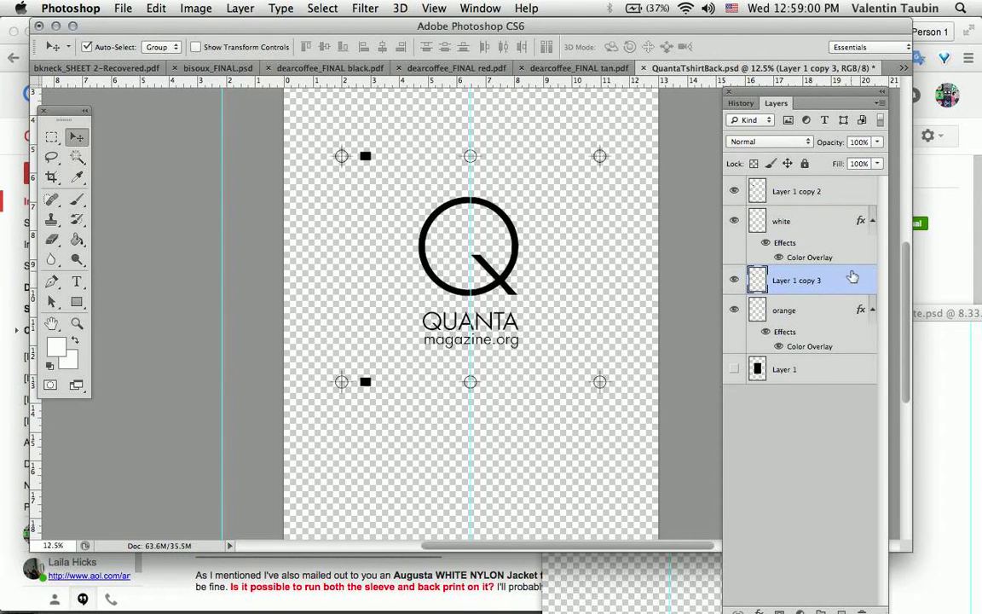
shift+click(841, 312)
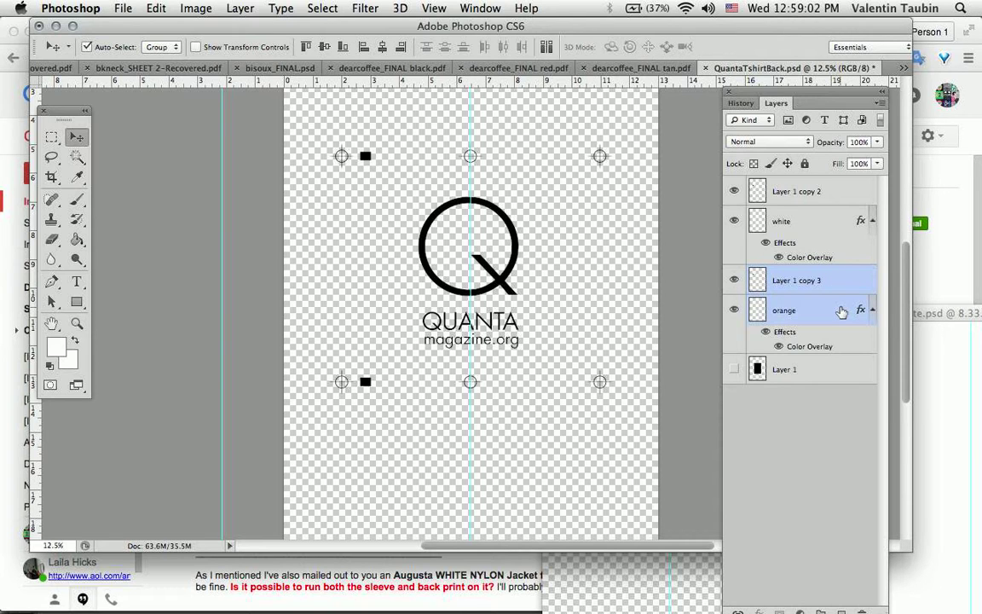
right_click(839, 311)
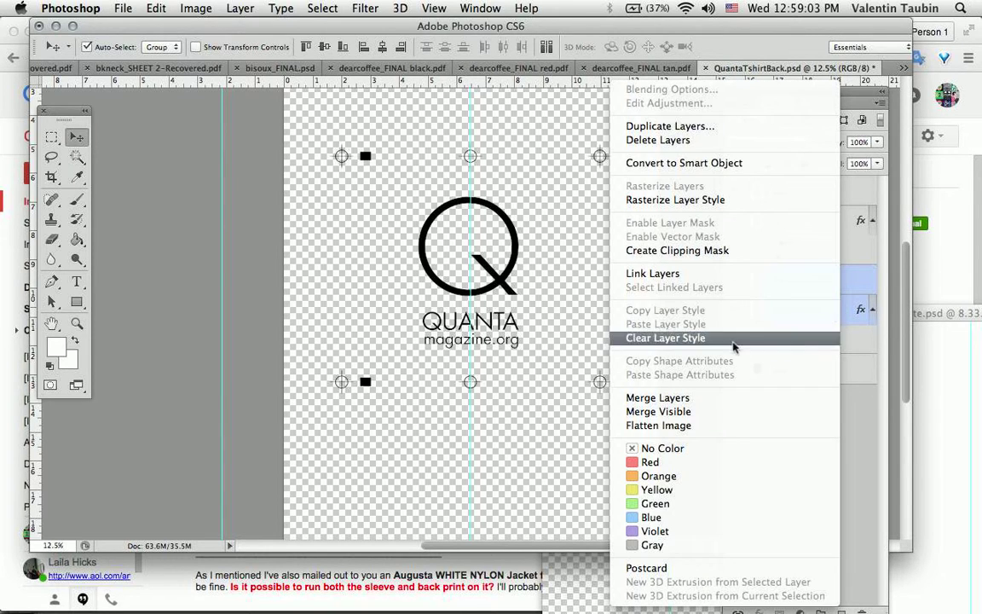
click(677, 396)
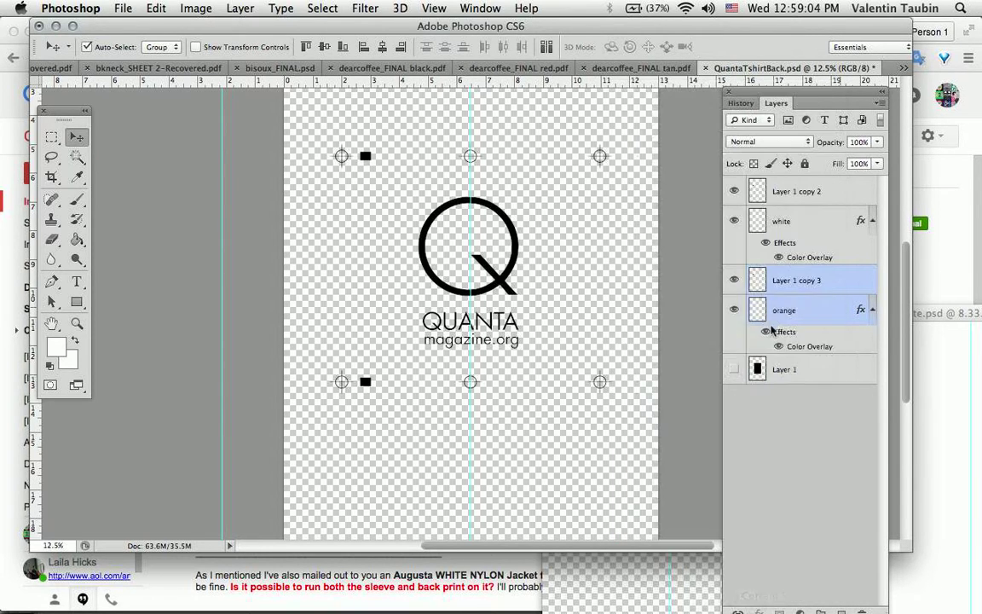
- Merge the remaining registration marks layer, Layer 1 copy 2, with the white layer
click(820, 218)
shift+click(835, 193)
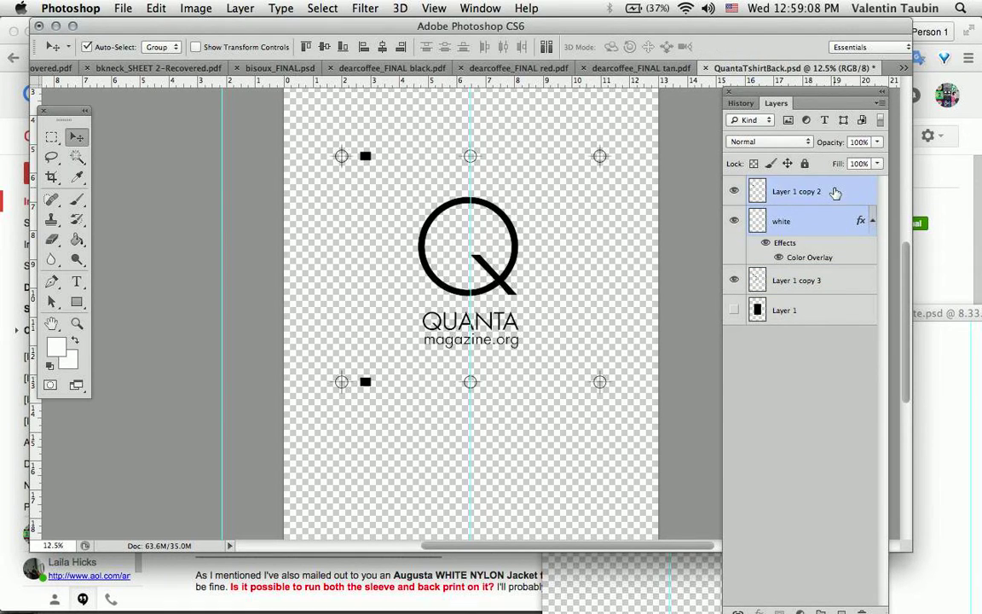
right_click(834, 192)
click(640, 400)
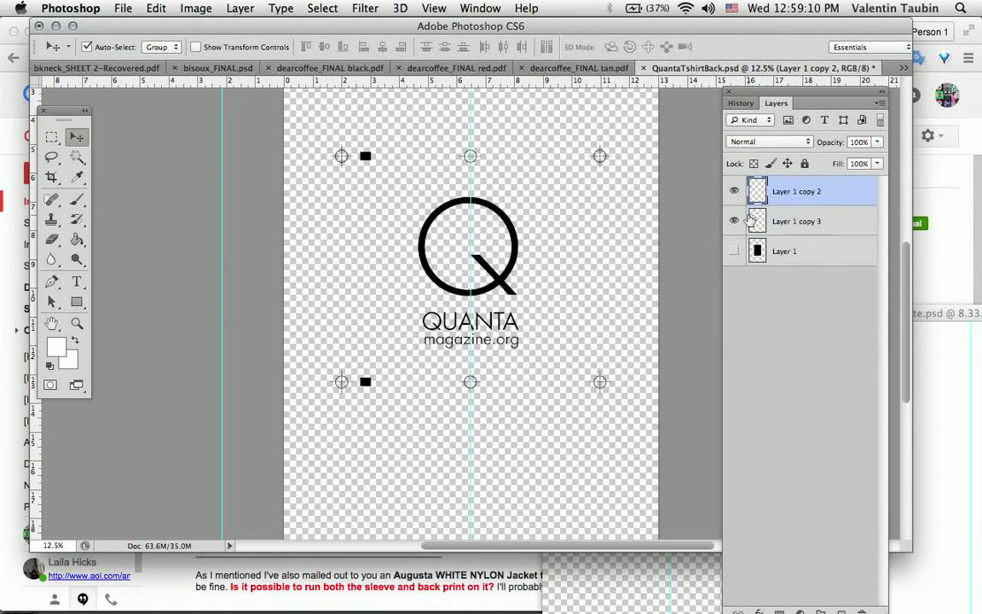
- View the lettering and Q separations one at a time with their registration marks, and show both layers together
click(733, 223)
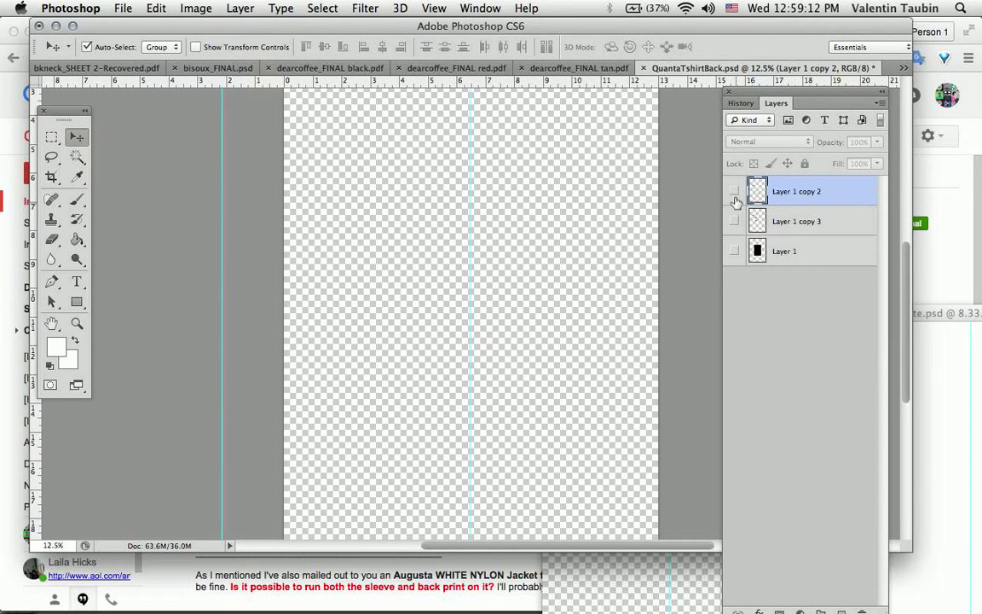
click(734, 195)
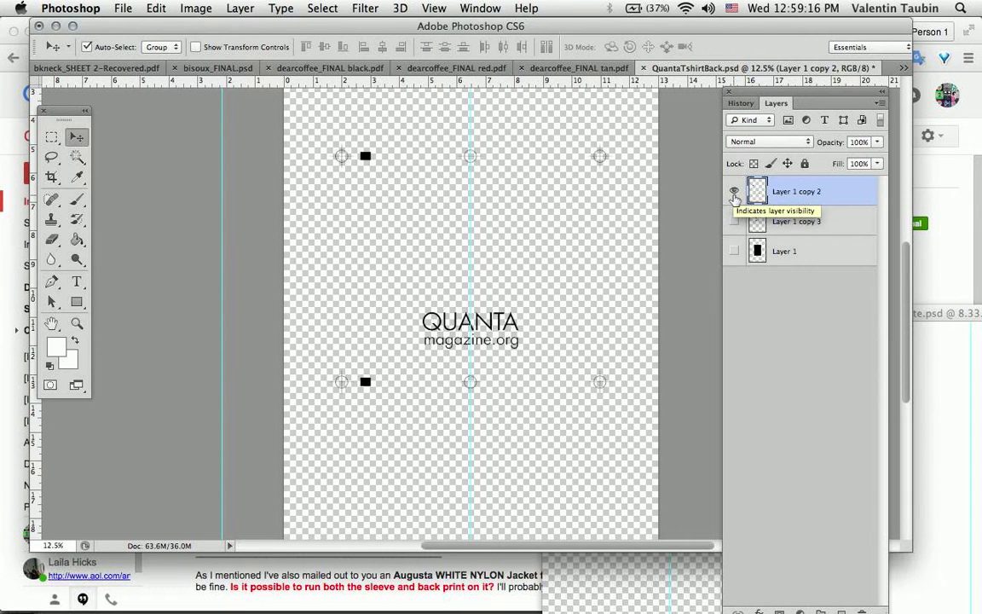
click(734, 192)
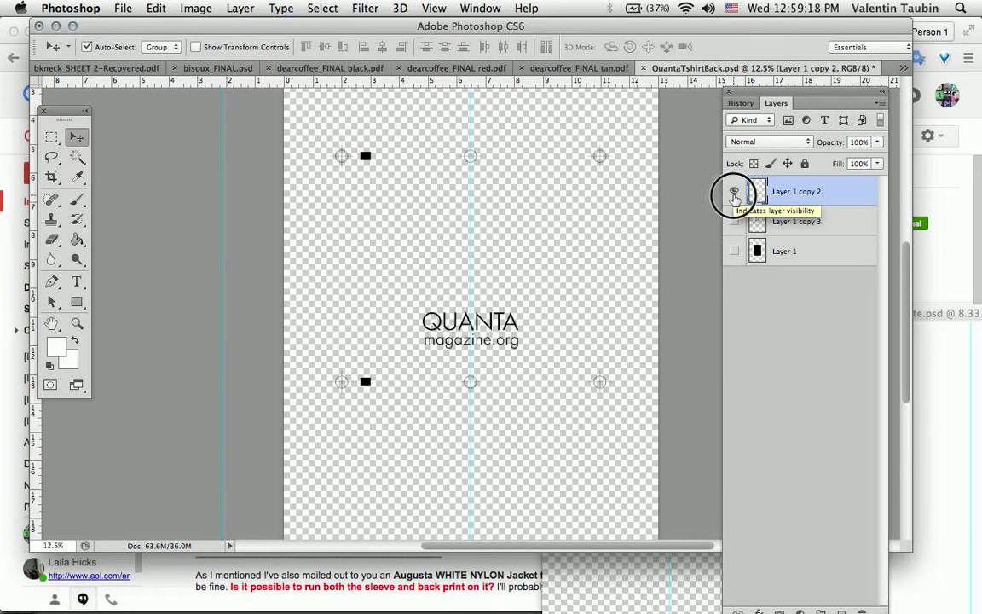
click(734, 223)
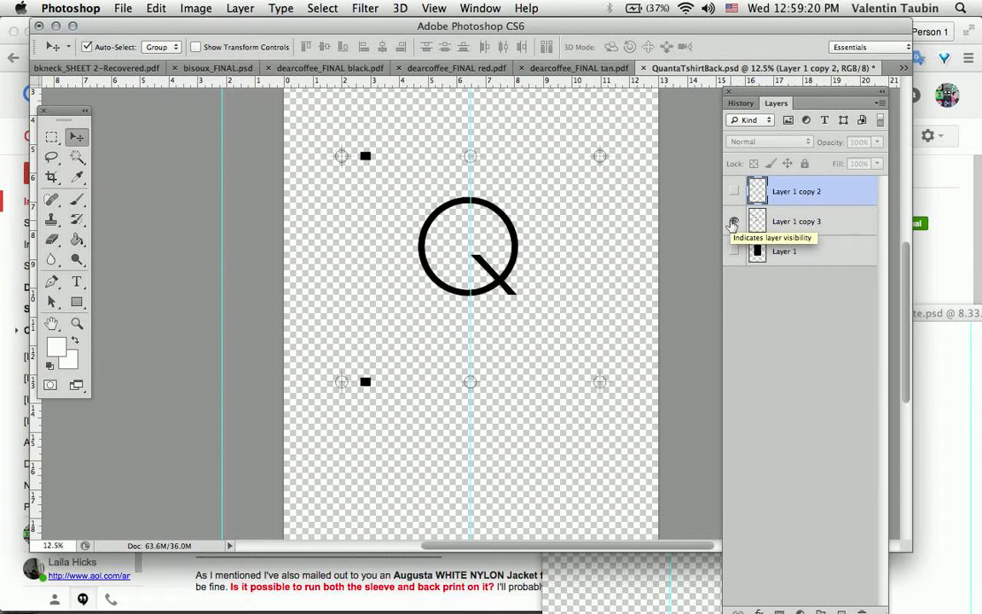
click(733, 224)
click(732, 222)
click(734, 192)
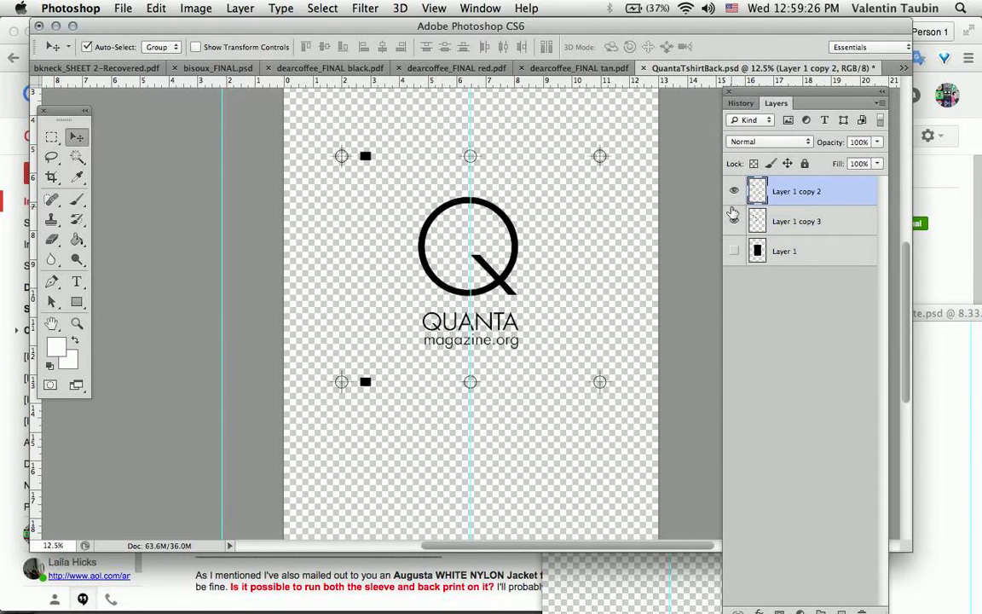
click(733, 227)
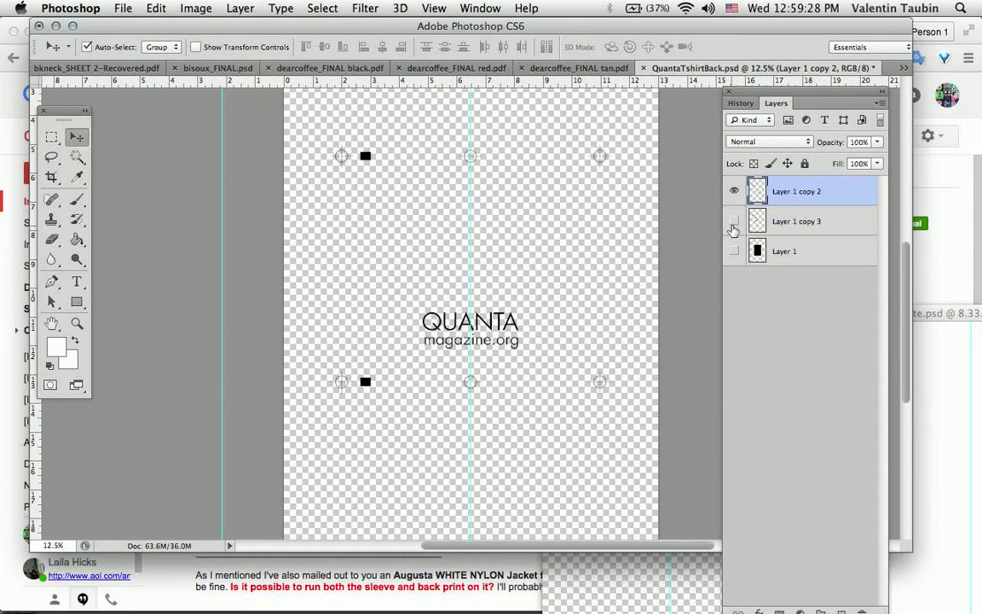
click(733, 224)
click(733, 224)
click(733, 193)
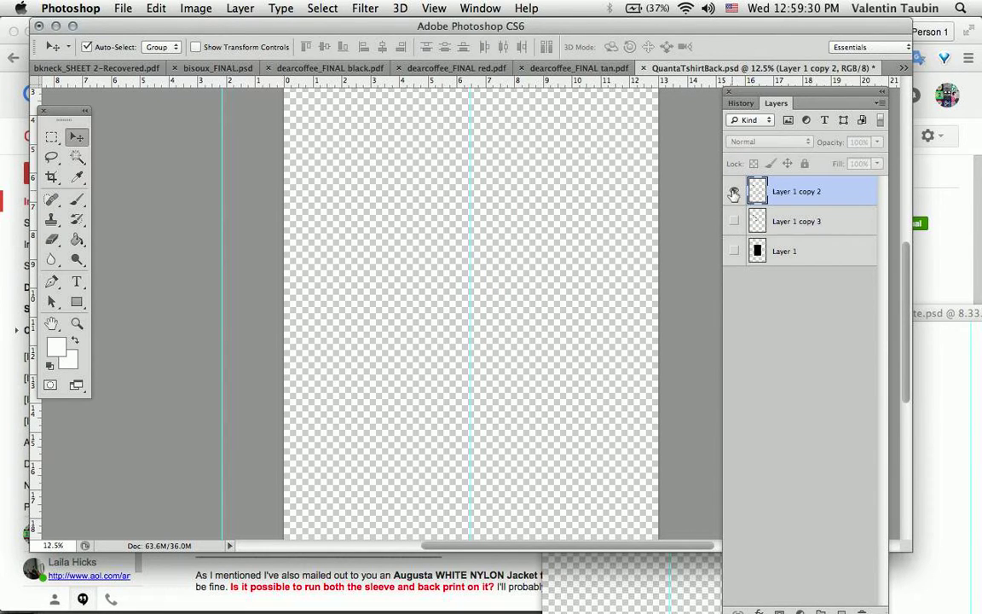
click(733, 192)
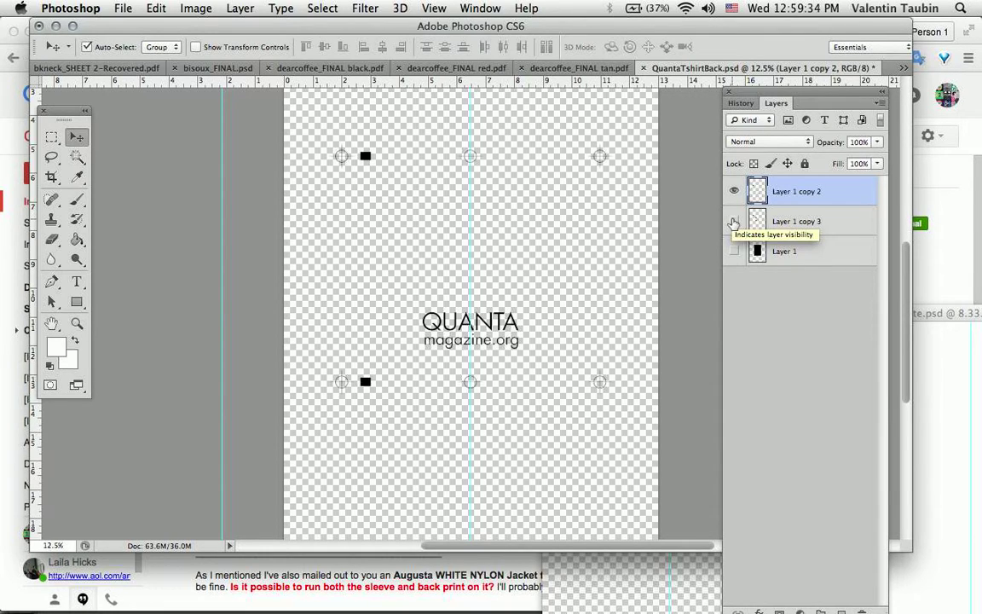
click(733, 223)
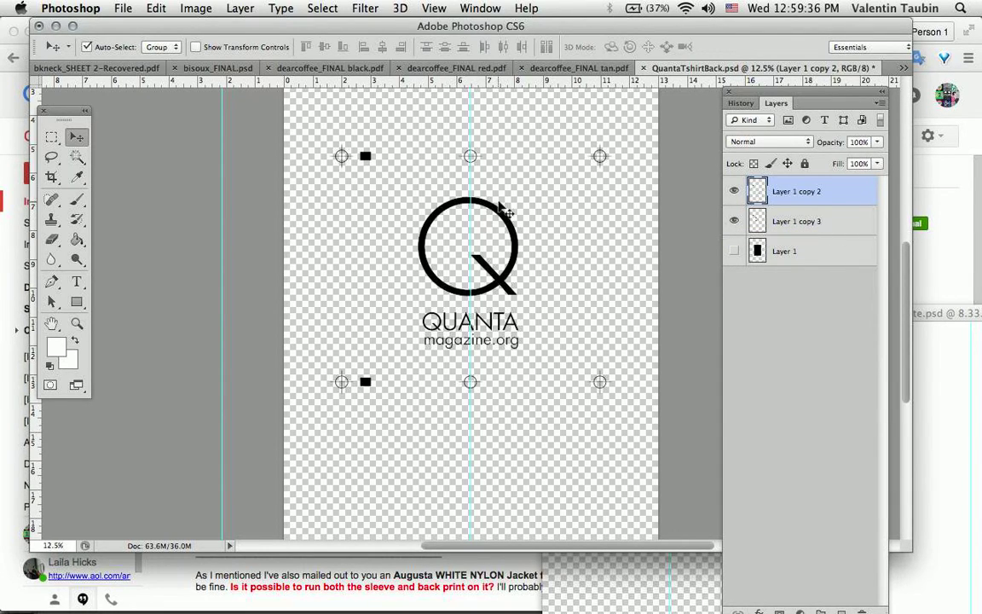
- Check the visibility of the two separation layers once more, and show the black Layer 1
click(733, 193)
click(733, 193)
mouse_move(733, 221)
mouse_down()
mouse_move(732, 188)
mouse_move(734, 231)
mouse_up()
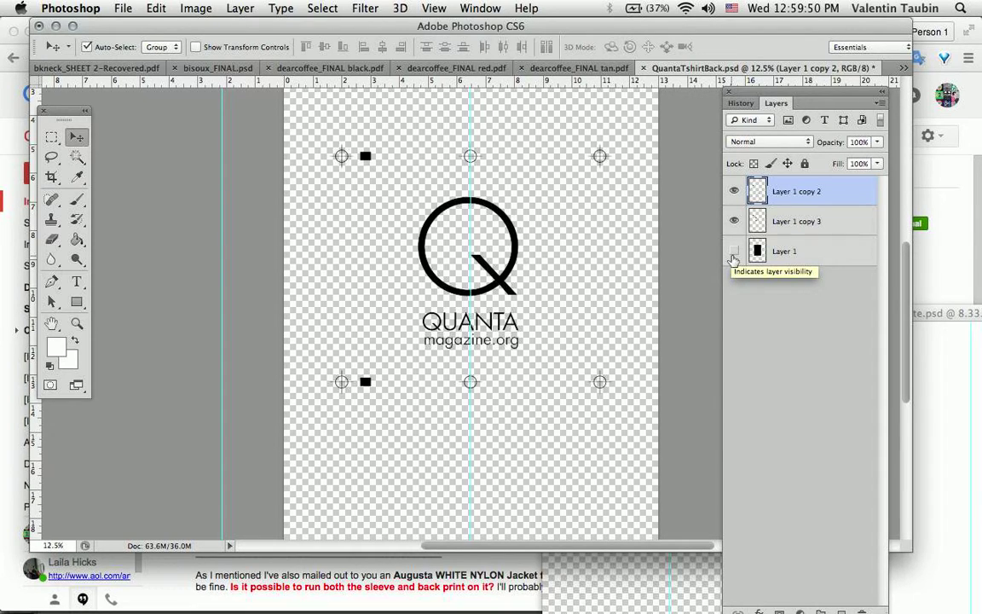
click(735, 251)
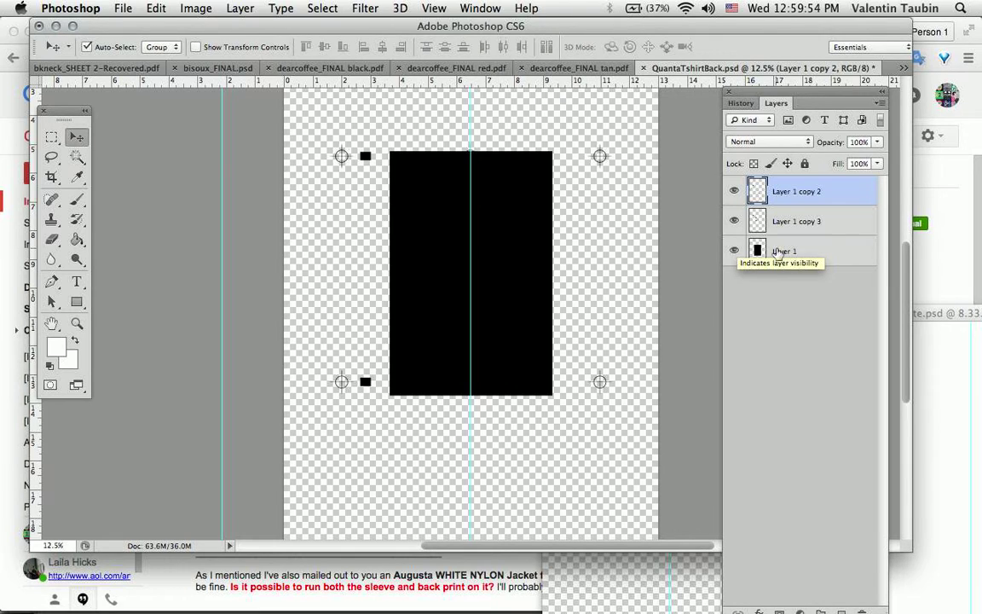
- Apply a dark orange Color Overlay with a hue of 27° to Layer 1 copy 3, the Q separation
click(830, 221)
double_click(825, 221)
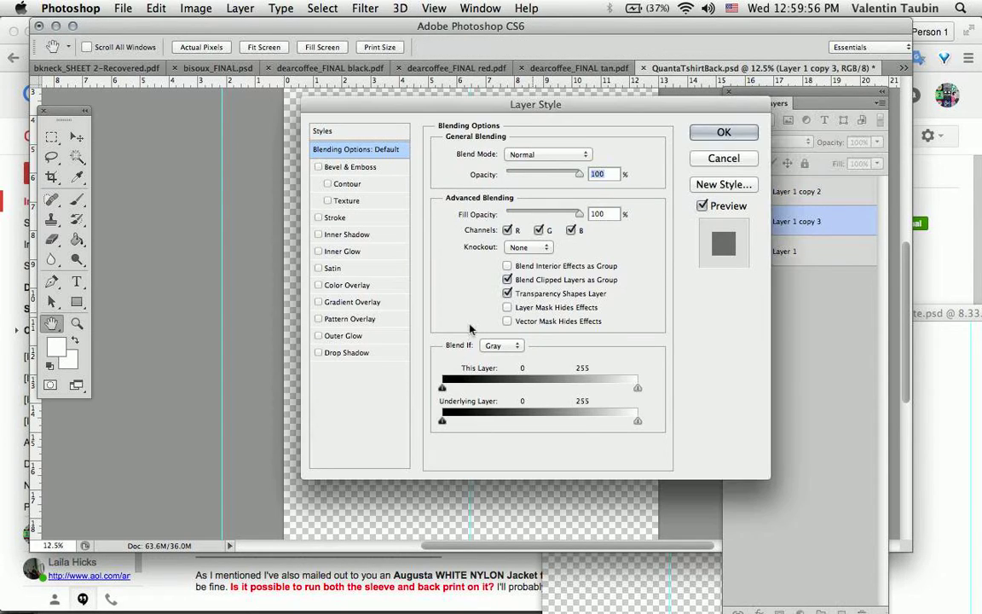
click(345, 284)
drag(613, 112, 593, 412)
click(571, 453)
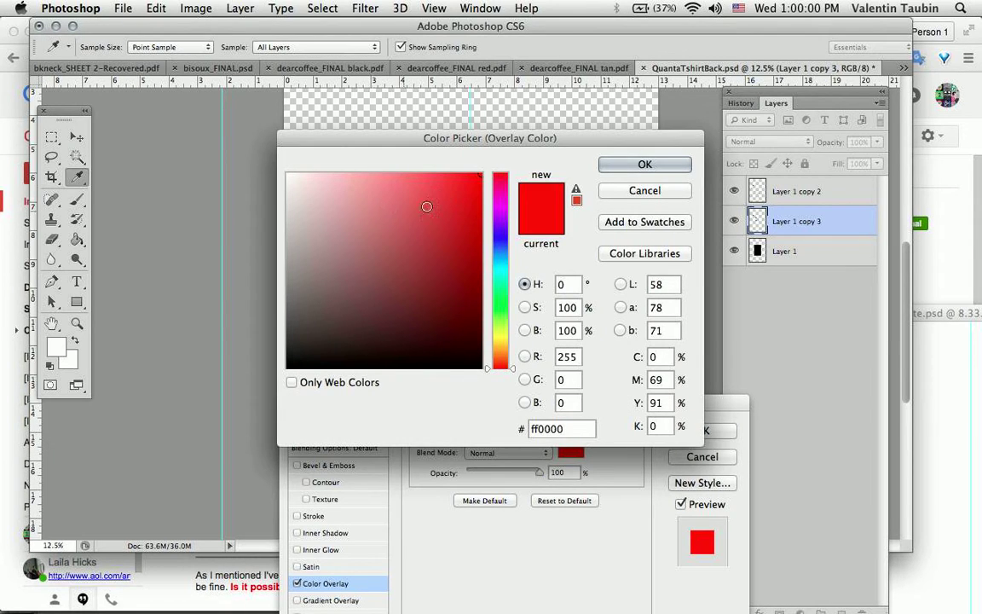
drag(500, 338, 500, 354)
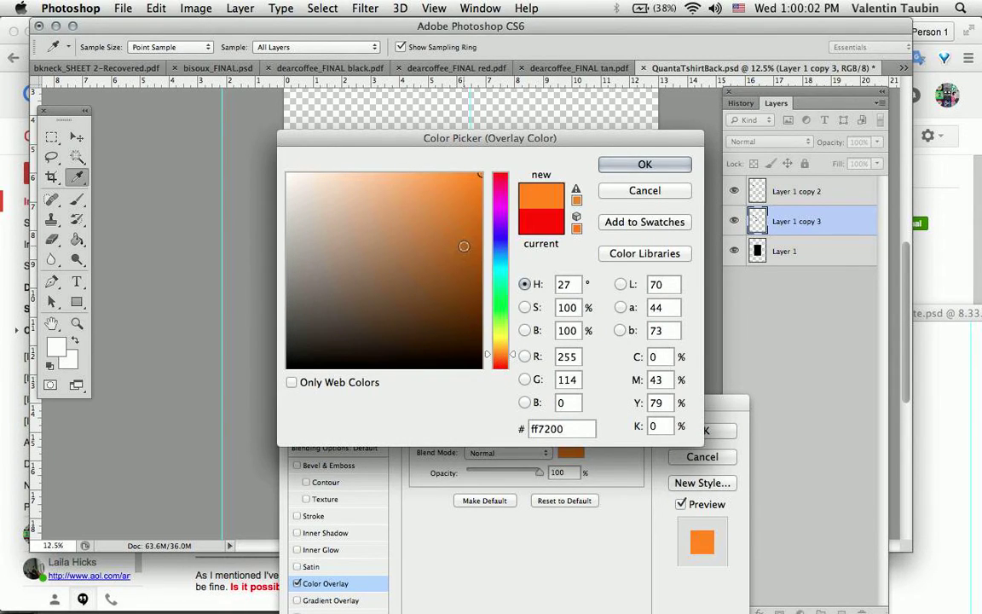
click(463, 246)
key(Return)
key(Return)
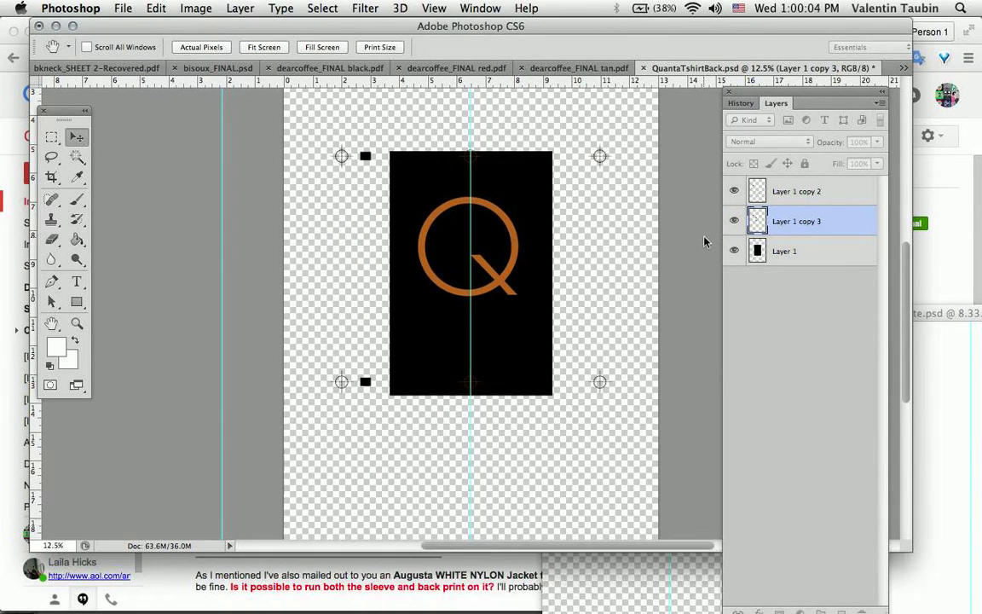
- Apply a white Color Overlay to Layer 1 copy 2, the lettering separation
click(748, 196)
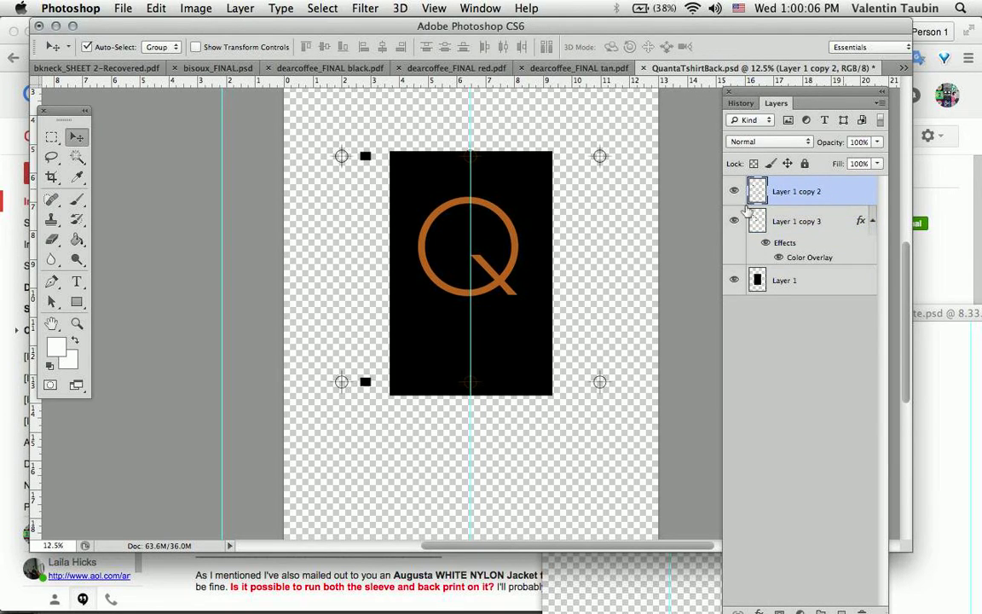
double_click(744, 203)
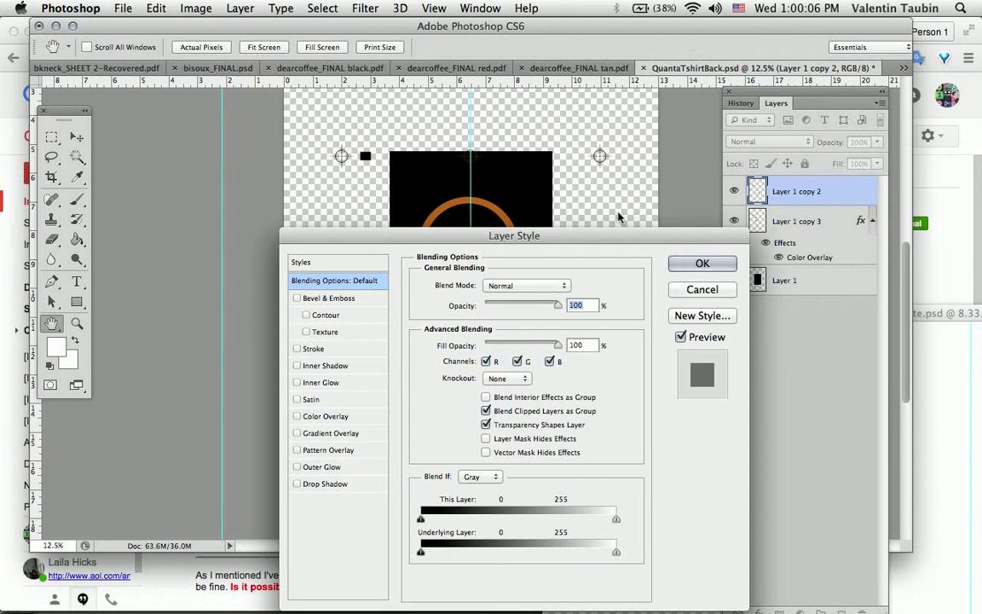
click(325, 416)
click(574, 281)
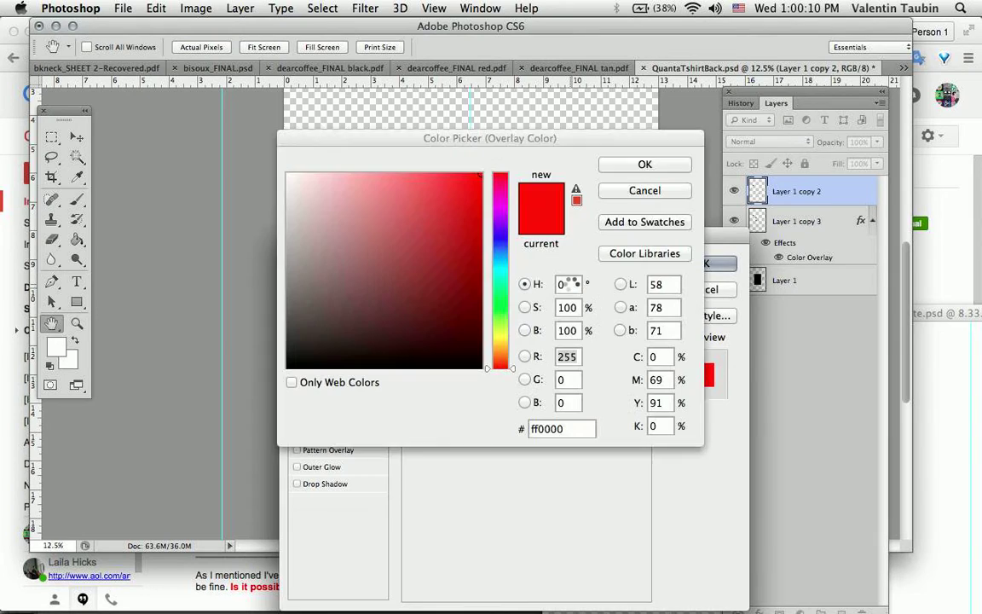
drag(422, 308, 252, 110)
key(Return)
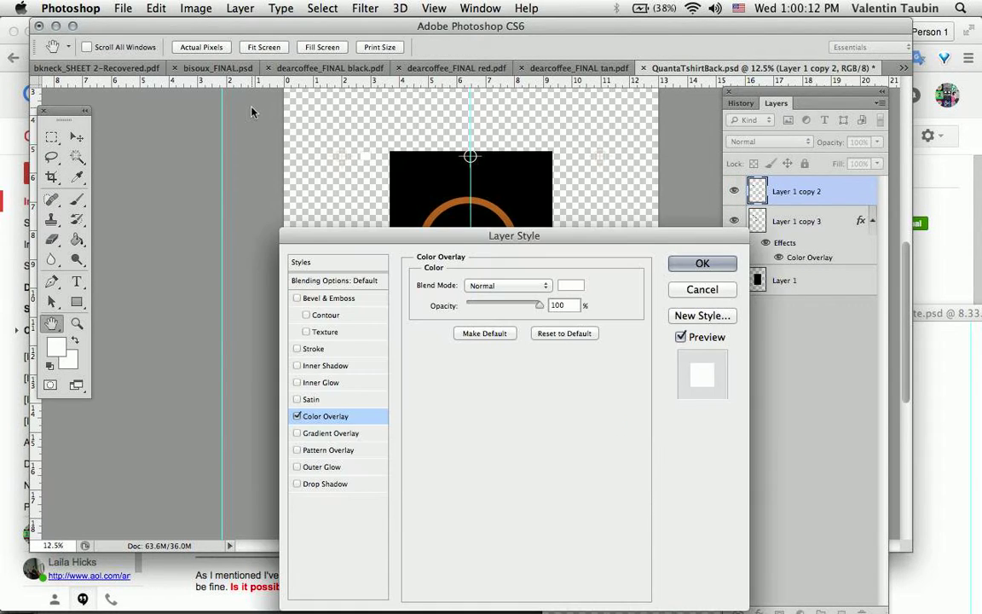
key(Return)
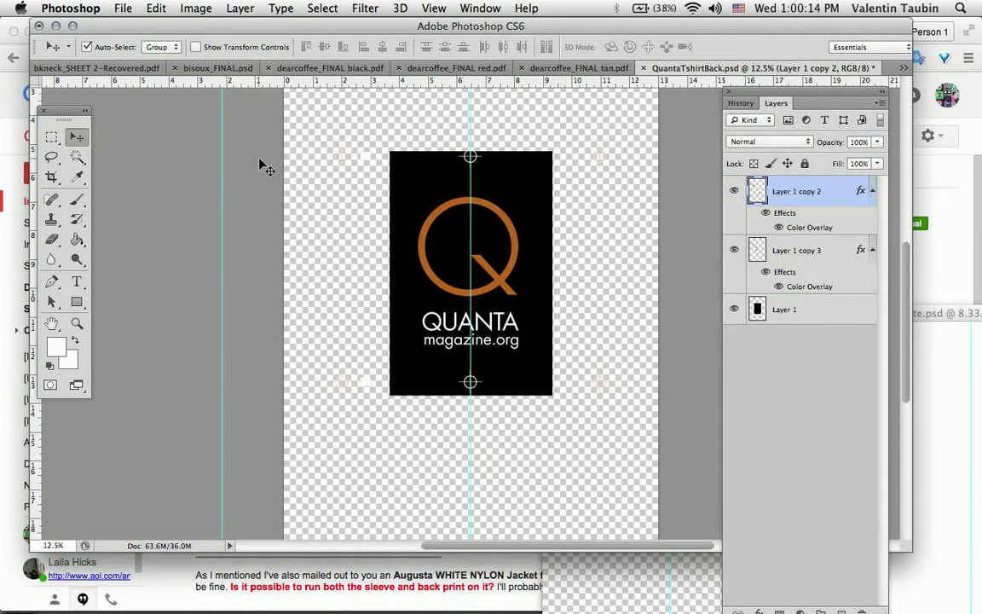
- Examine the coloured lettering and Q separations by hiding and showing each layer once
key(super+equal)
key(super+equal)
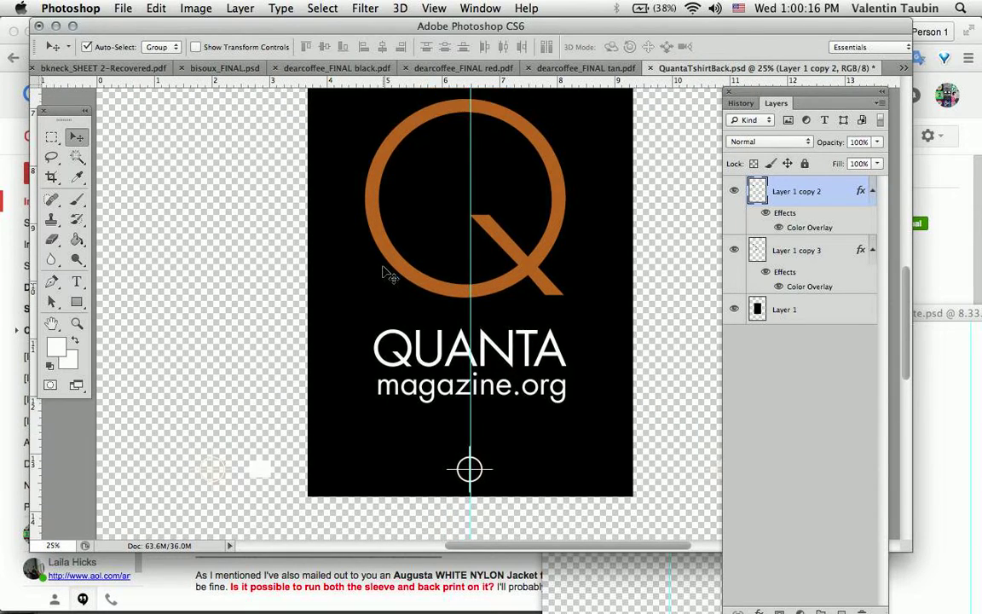
scroll(388, 275, up, 5)
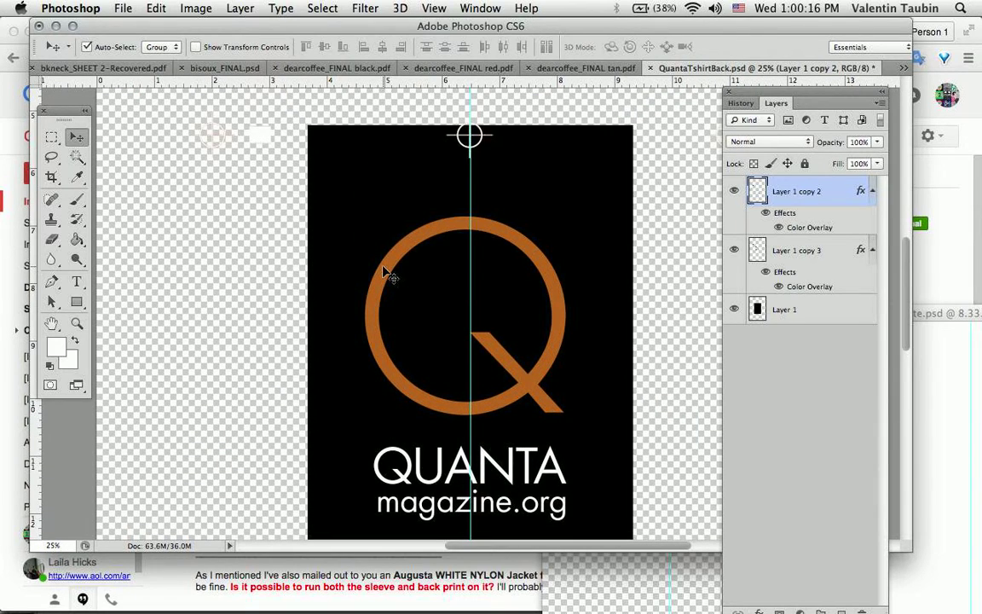
click(733, 192)
click(733, 192)
click(733, 249)
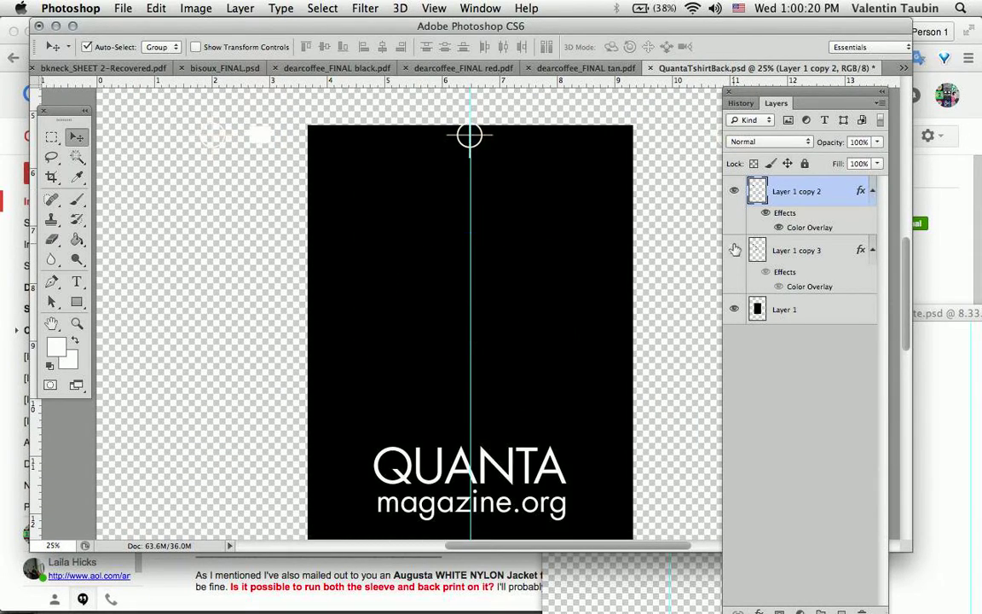
click(733, 249)
- Copy only the Q from Layer 1 copy 3 to a new layer and load its outline as a selection
click(765, 248)
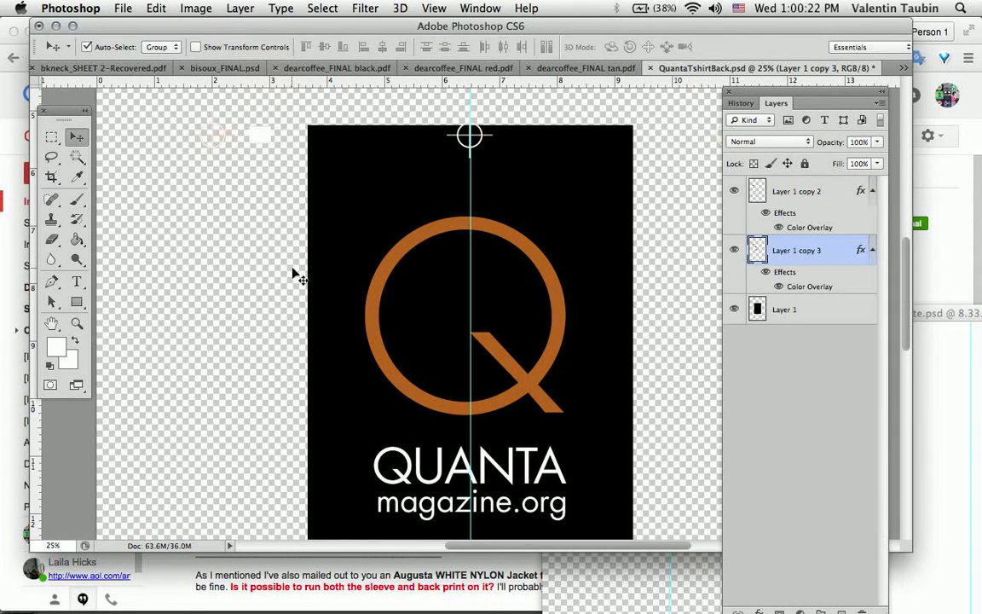
click(51, 140)
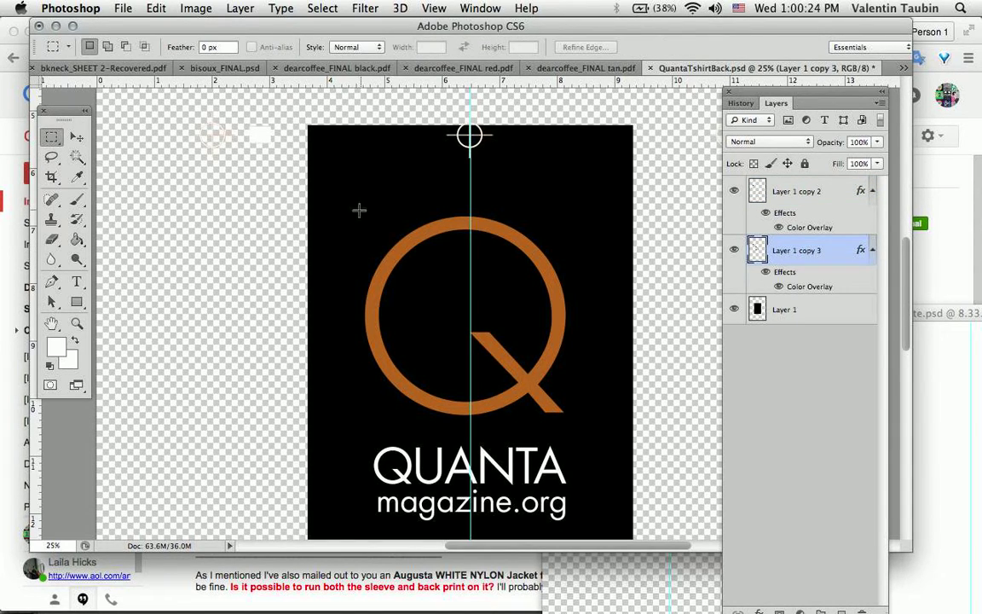
drag(350, 202, 598, 434)
key(super+j)
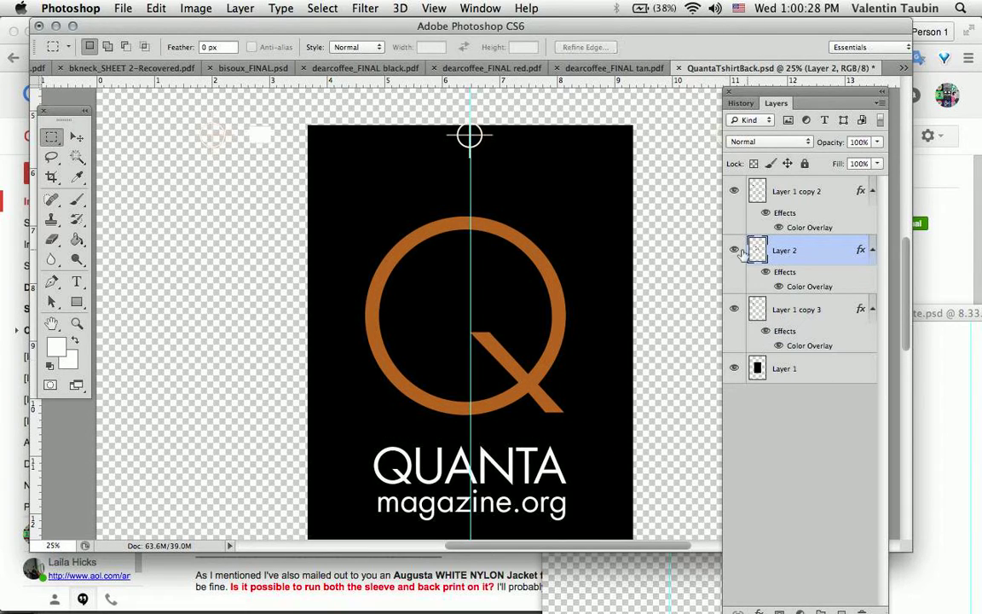
click(735, 249)
click(735, 249)
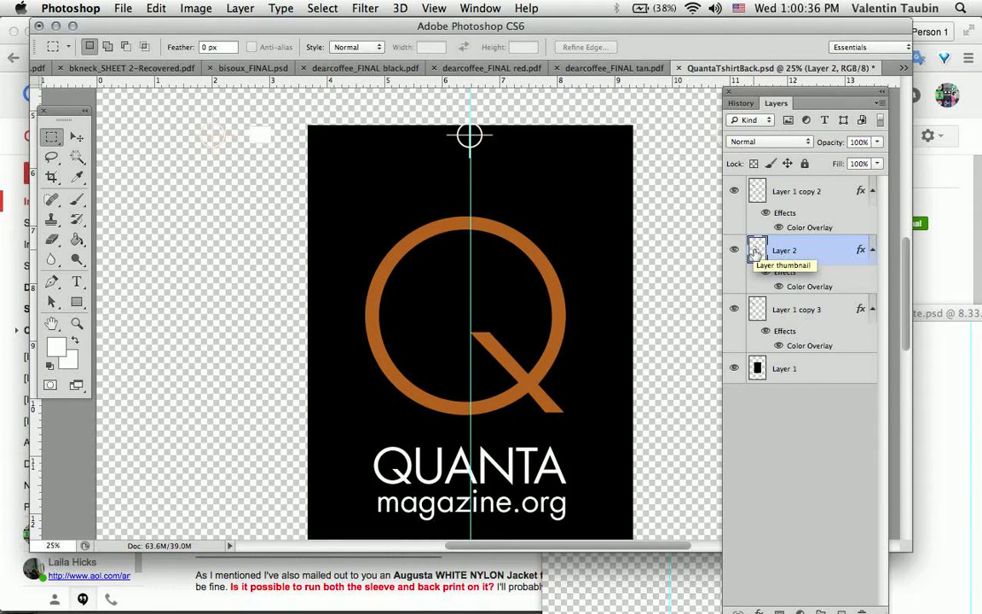
super+click(755, 253)
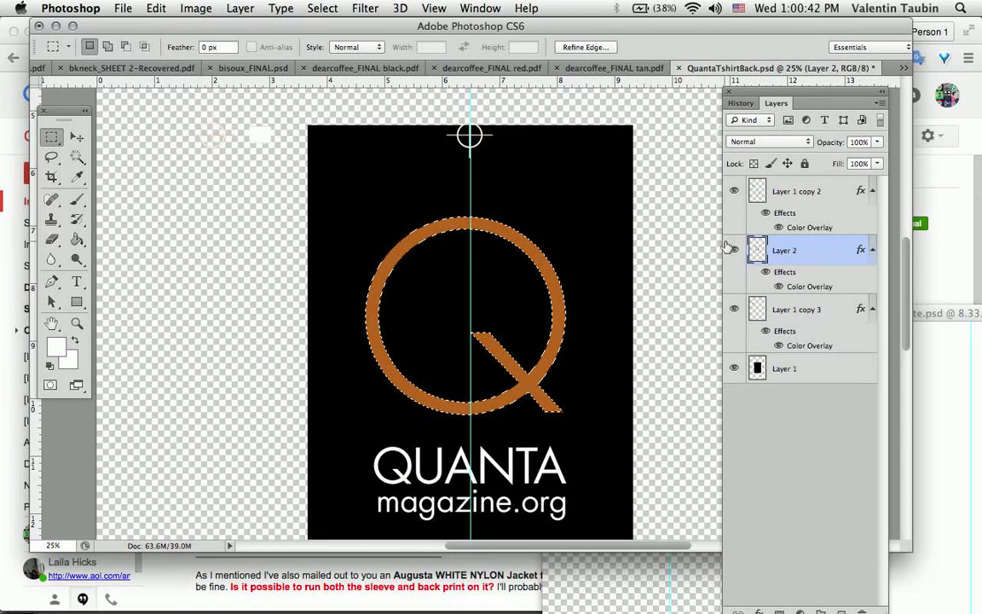
- Examine the selected Q outline and the lettering below it up close
key(super+equal)
key(super+equal)
key(super+equal)
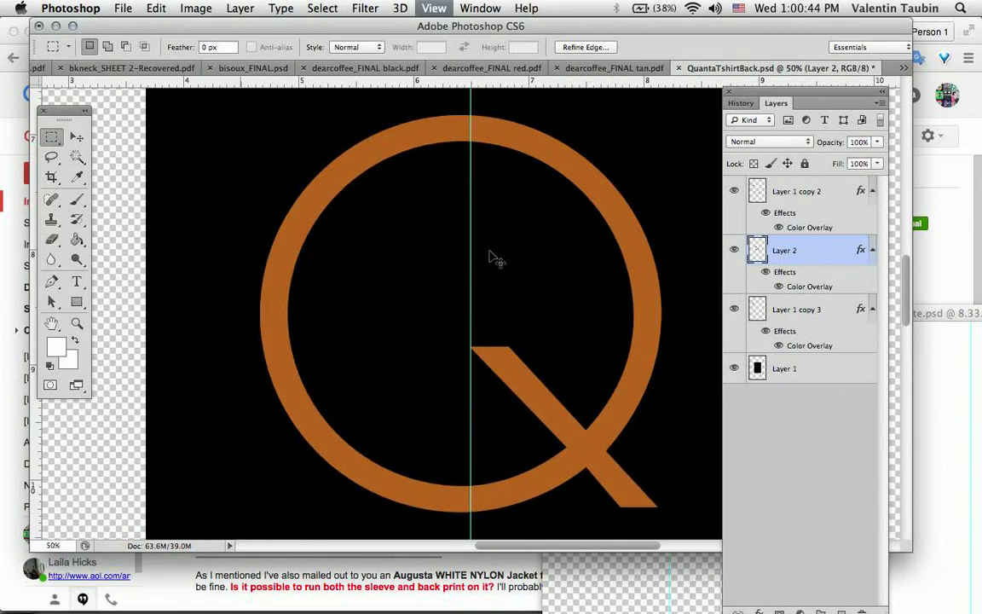
scroll(489, 250, down, 5)
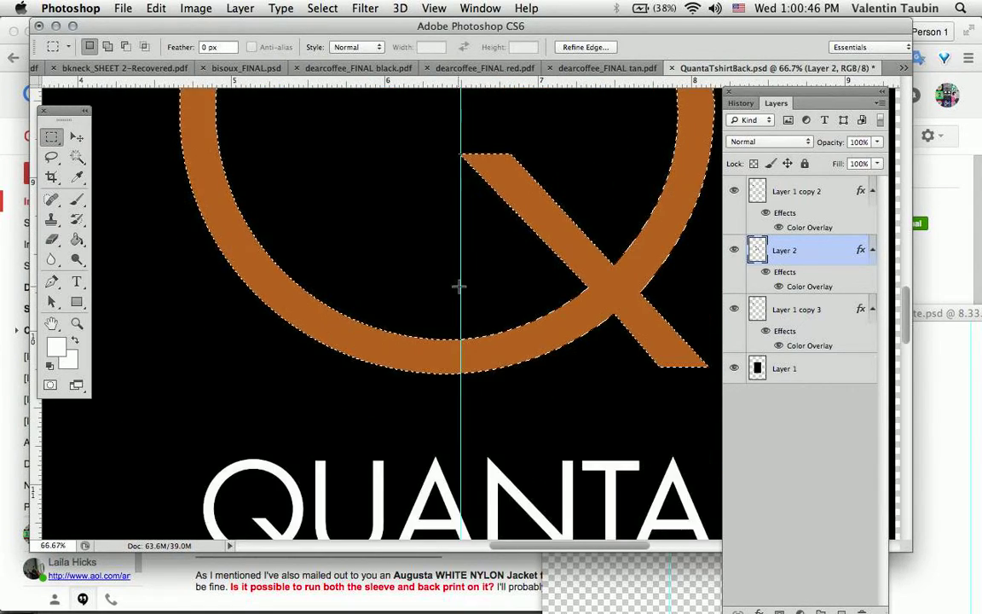
scroll(456, 284, up, 4)
key(super+minus)
key(super+minus)
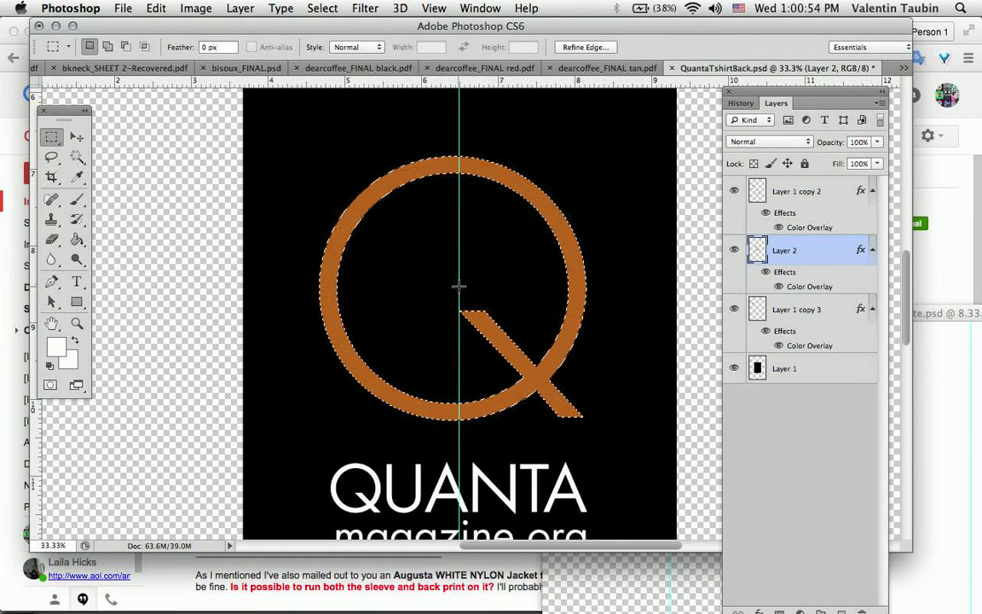
scroll(459, 286, up, 1)
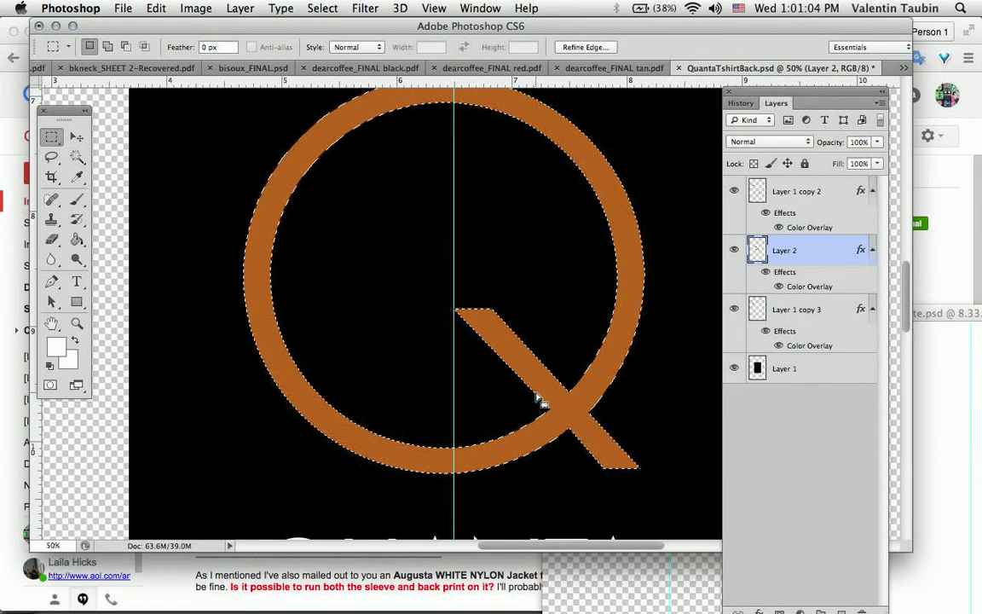
scroll(539, 399, down, 5)
scroll(494, 264, up, 2)
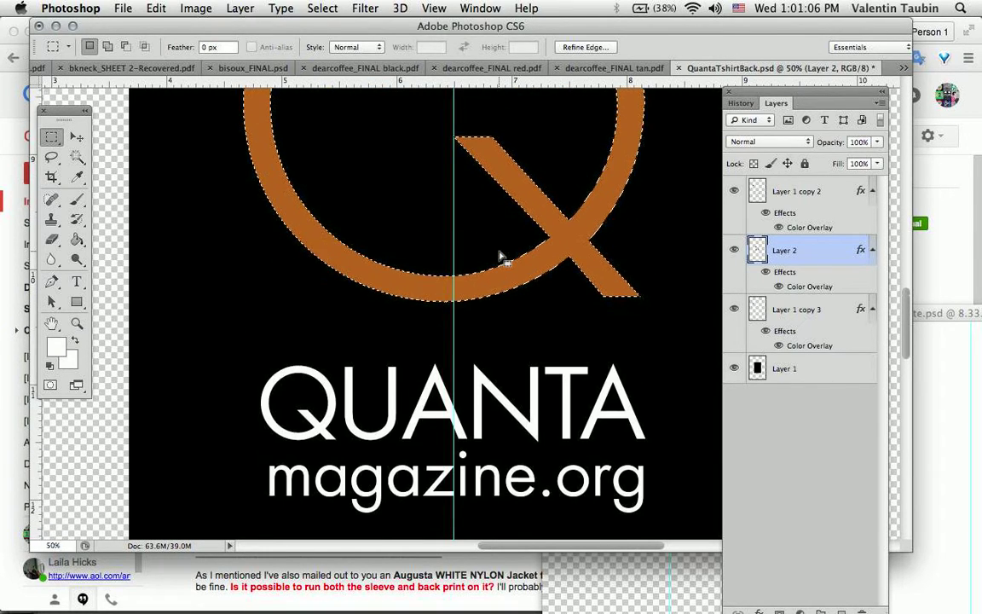
scroll(500, 256, up, 5)
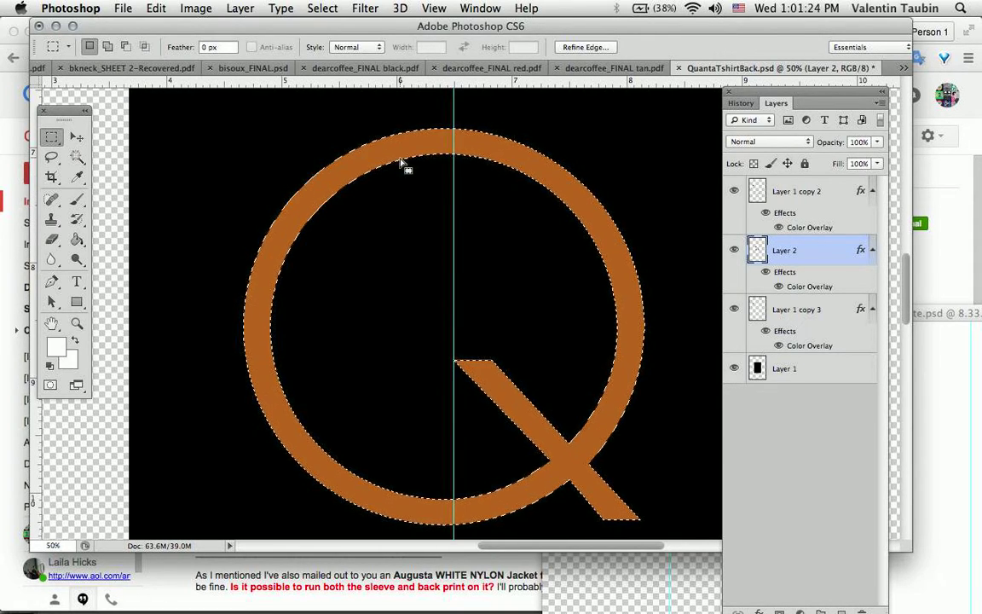
- Hide Layer 2 with the copied Q and contract the active Q selection by 1 pixel
click(735, 252)
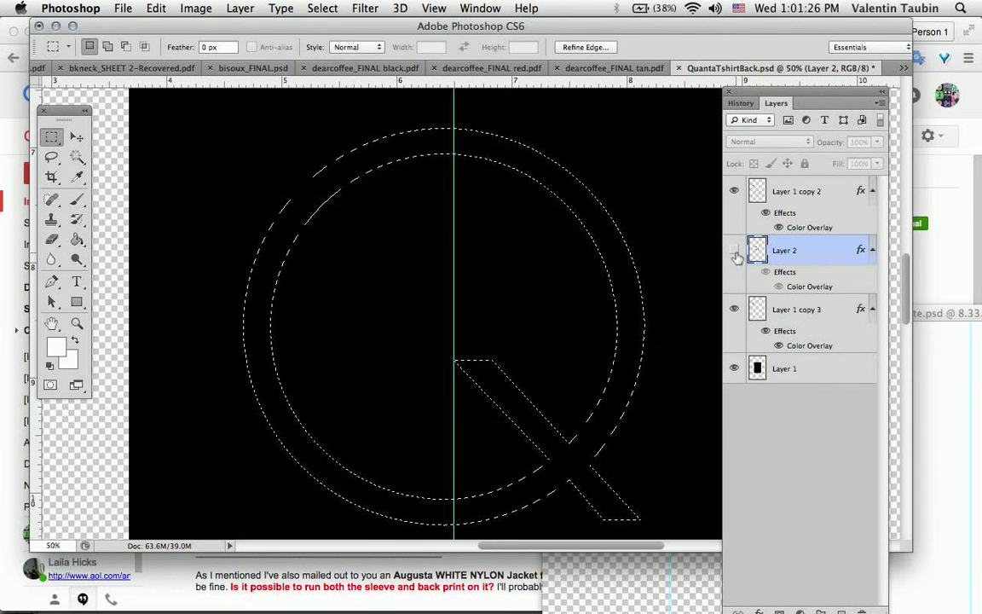
click(735, 252)
click(735, 251)
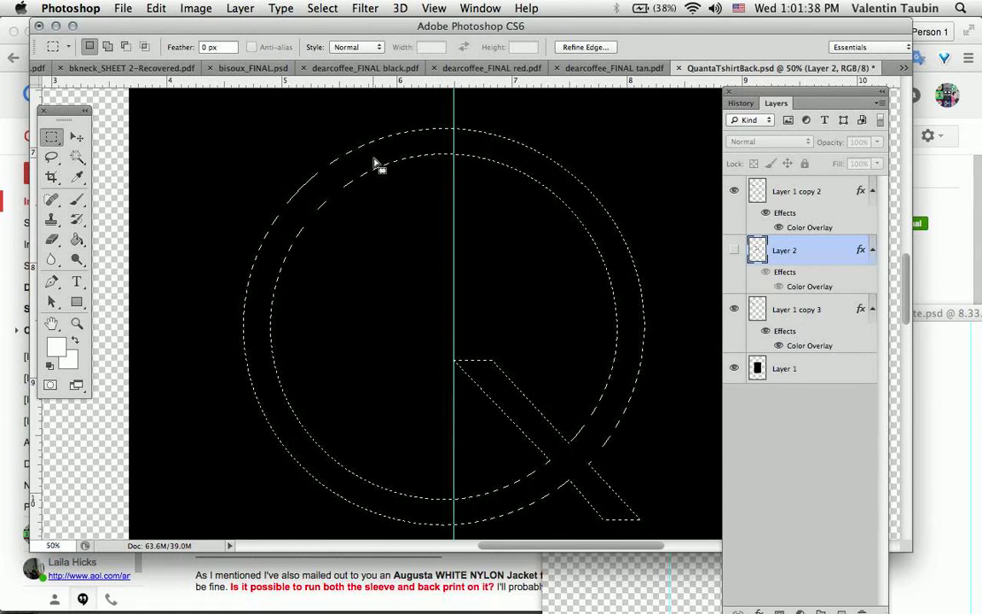
click(735, 254)
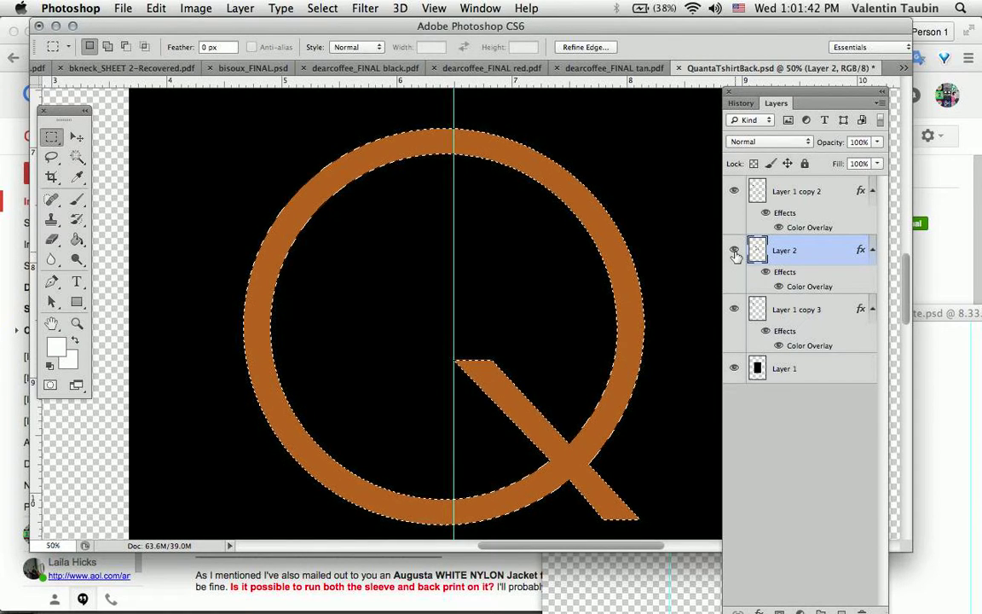
click(734, 254)
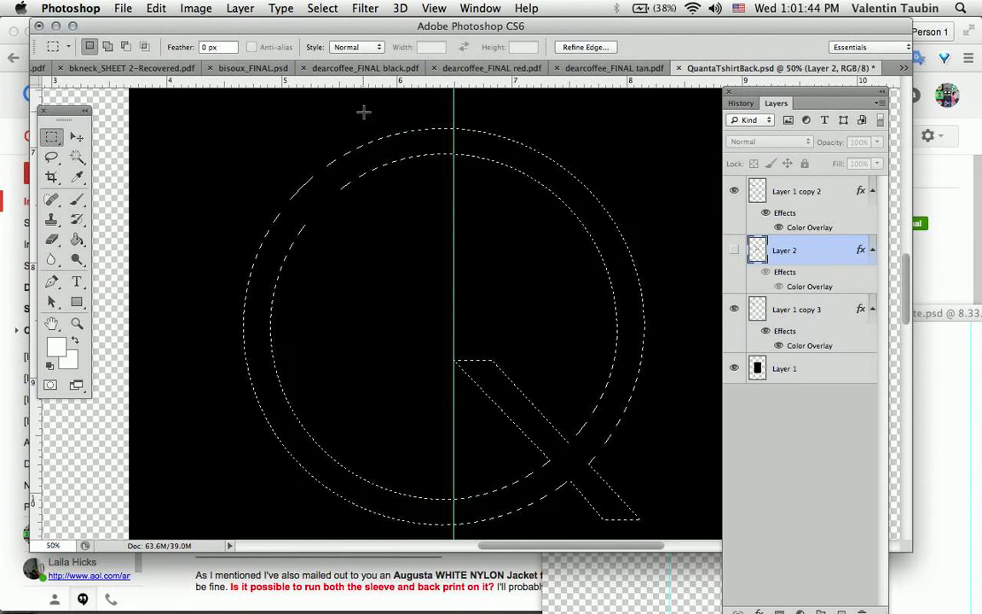
click(323, 8)
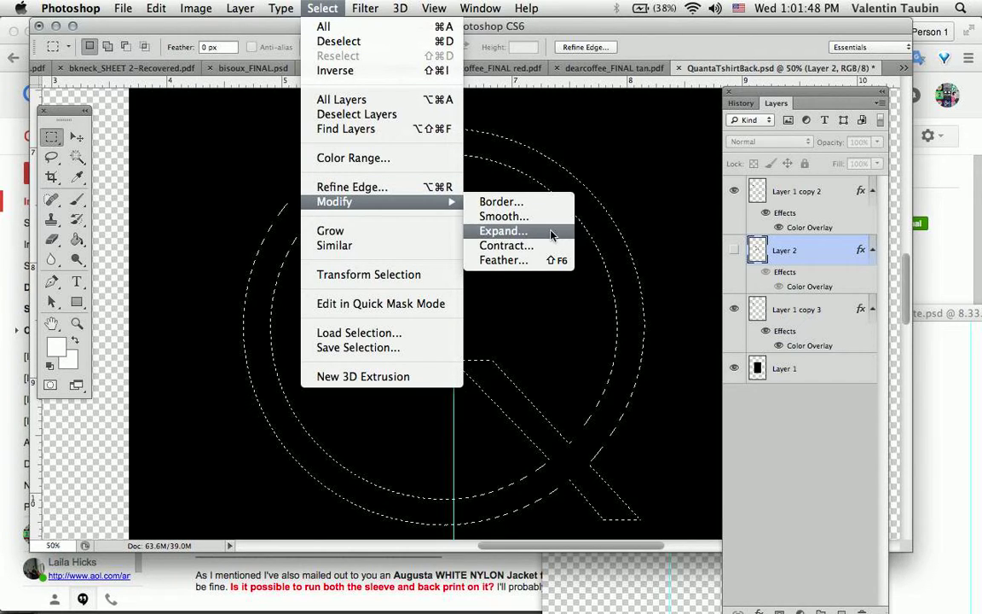
click(506, 246)
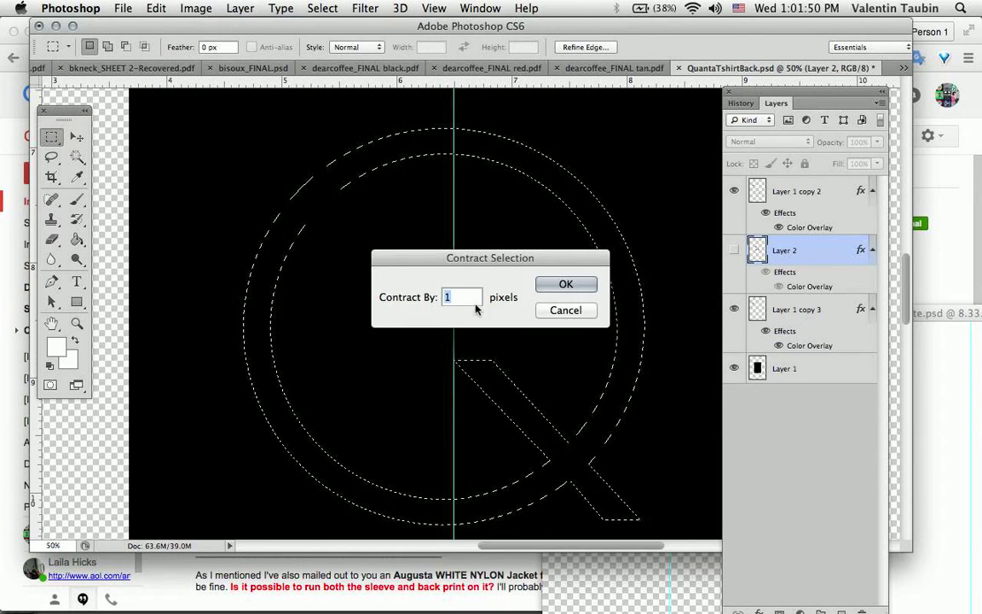
click(554, 288)
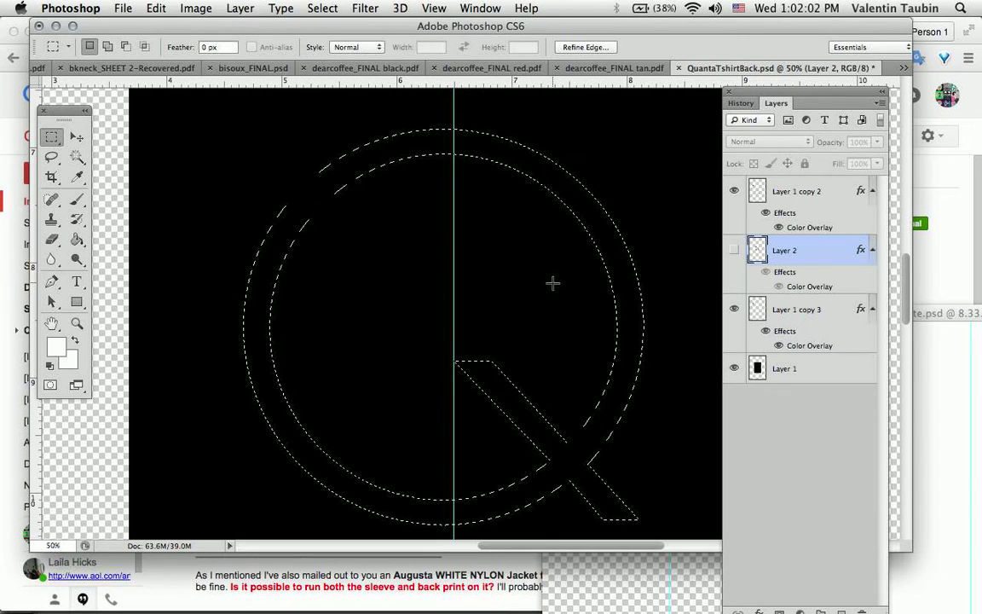
- Compare the contracted selection with the Q's edge up close by showing Layer 2 and hiding it again
key(super+equal)
key(super+equal)
key(super+equal)
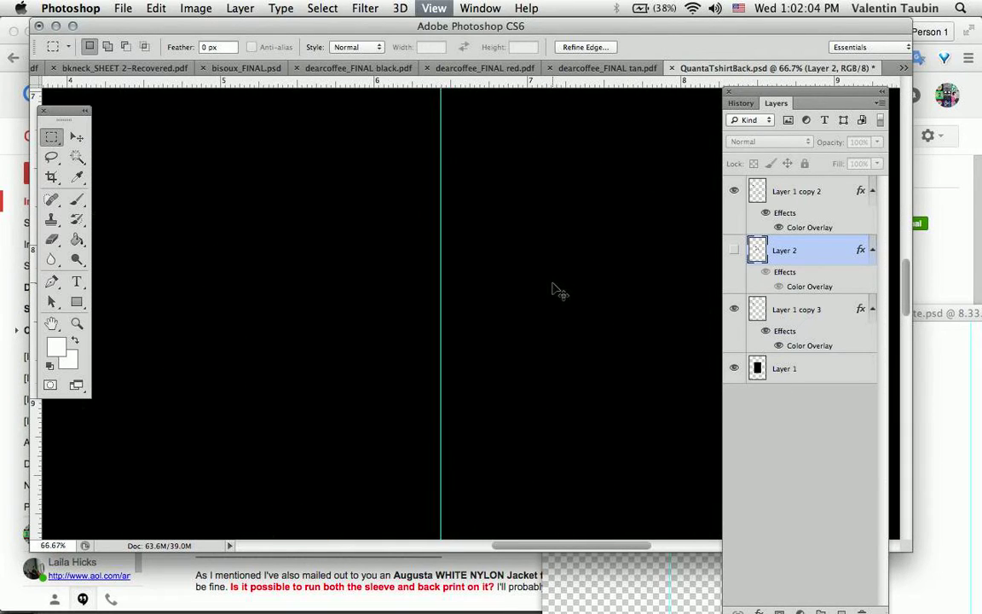
scroll(611, 281, right, 5)
scroll(611, 281, up, 3)
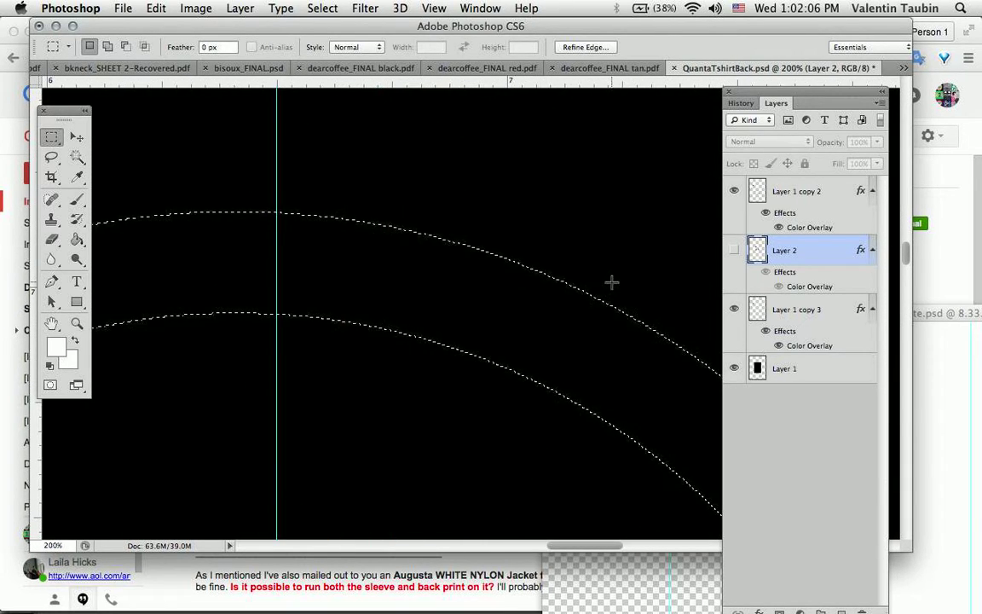
click(733, 250)
key(super+equal)
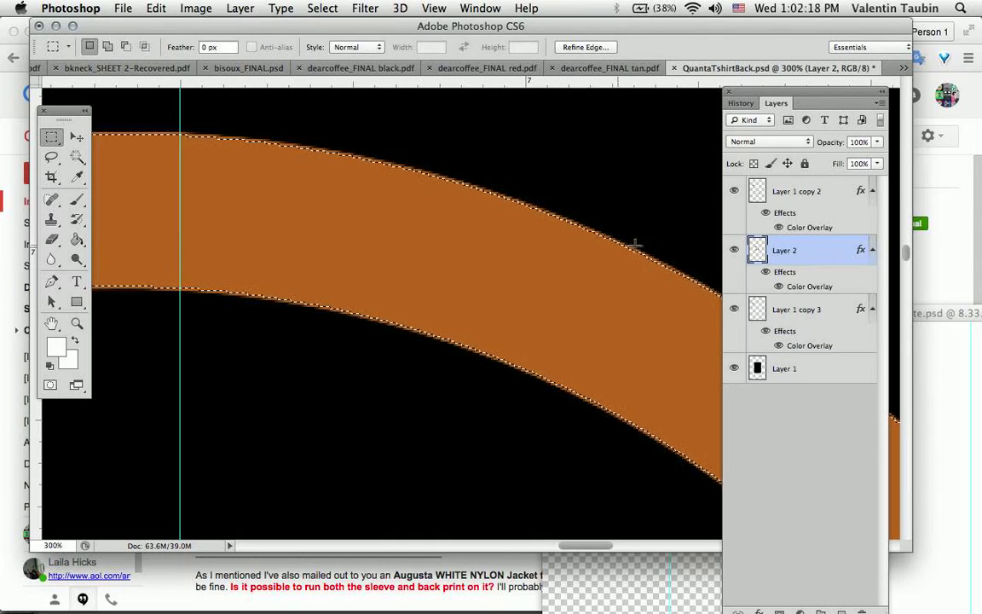
click(734, 250)
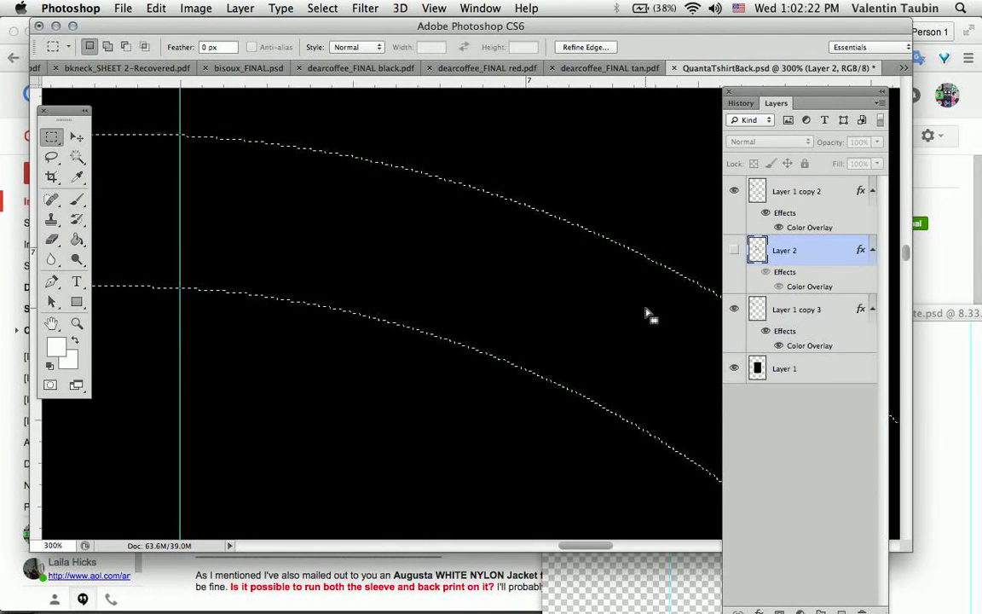
key(super+minus)
key(super+minus)
key(super+minus)
key(super+minus)
key(super+minus)
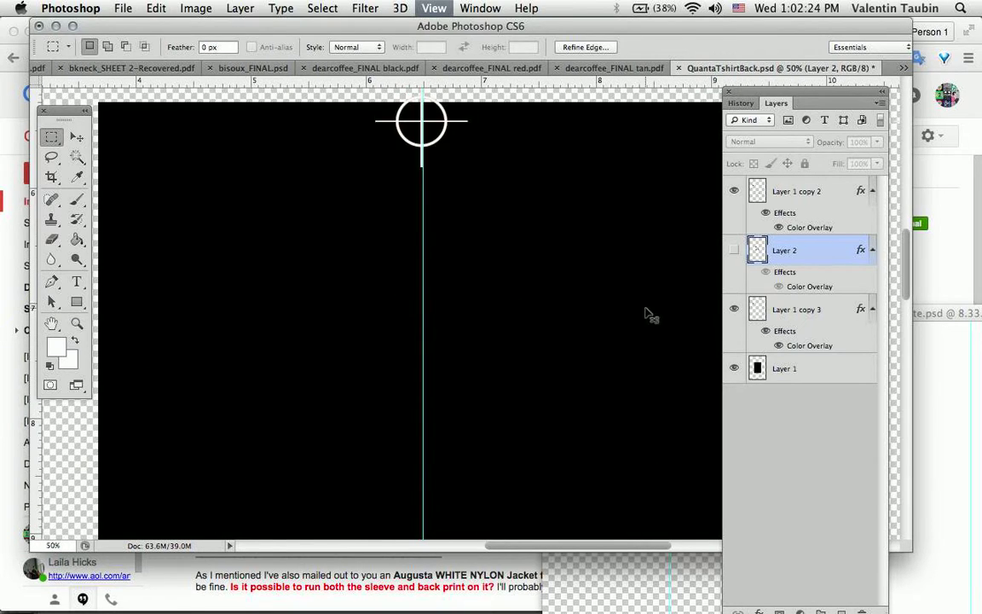
- Fill the contracted Q selection with white on Layer 1 copy 2 using the Paint Bucket, and deselect
scroll(646, 308, down, 5)
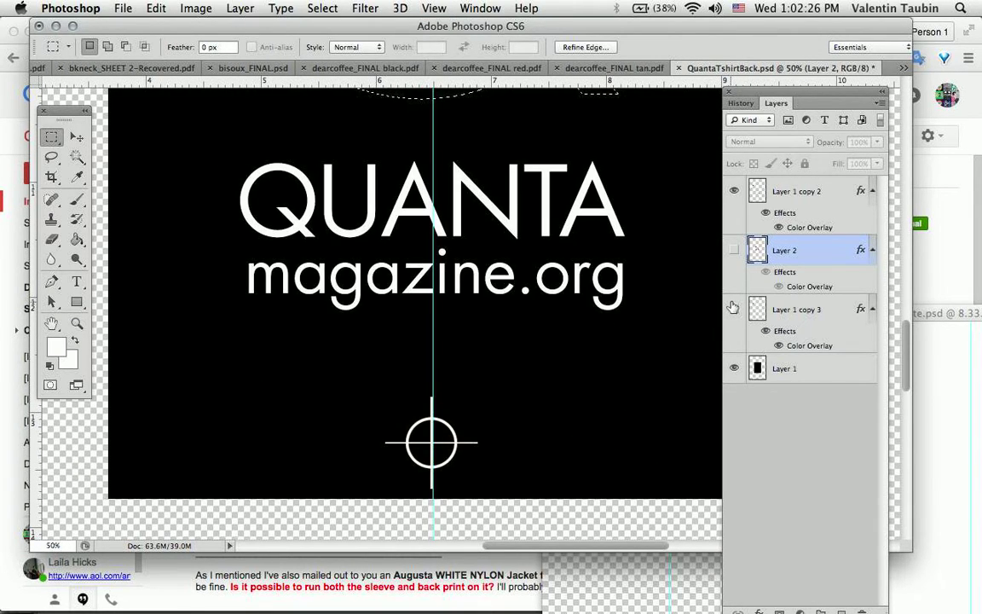
click(733, 308)
click(734, 193)
click(792, 196)
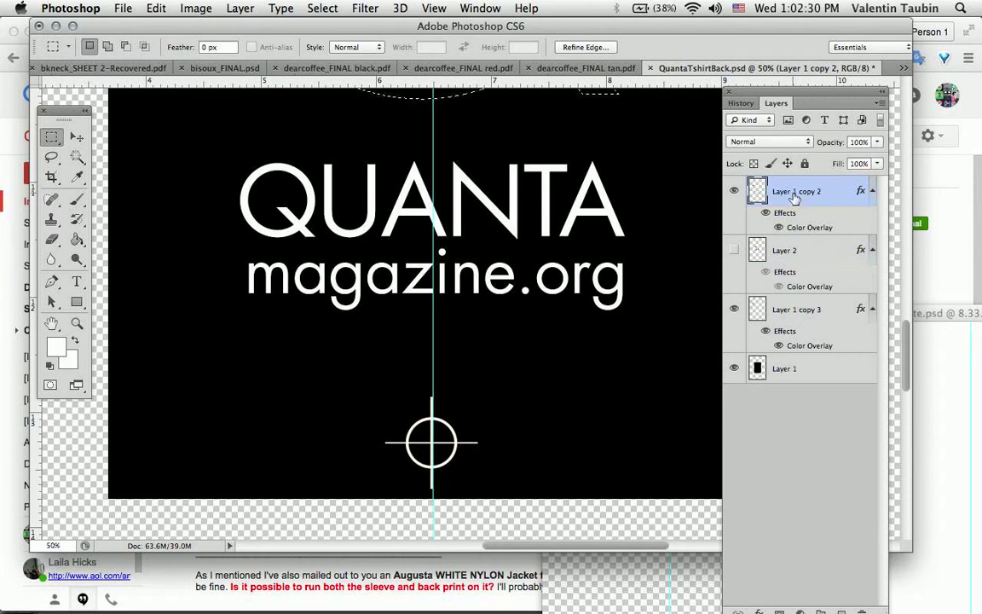
scroll(625, 255, up, 2)
scroll(625, 254, up, 5)
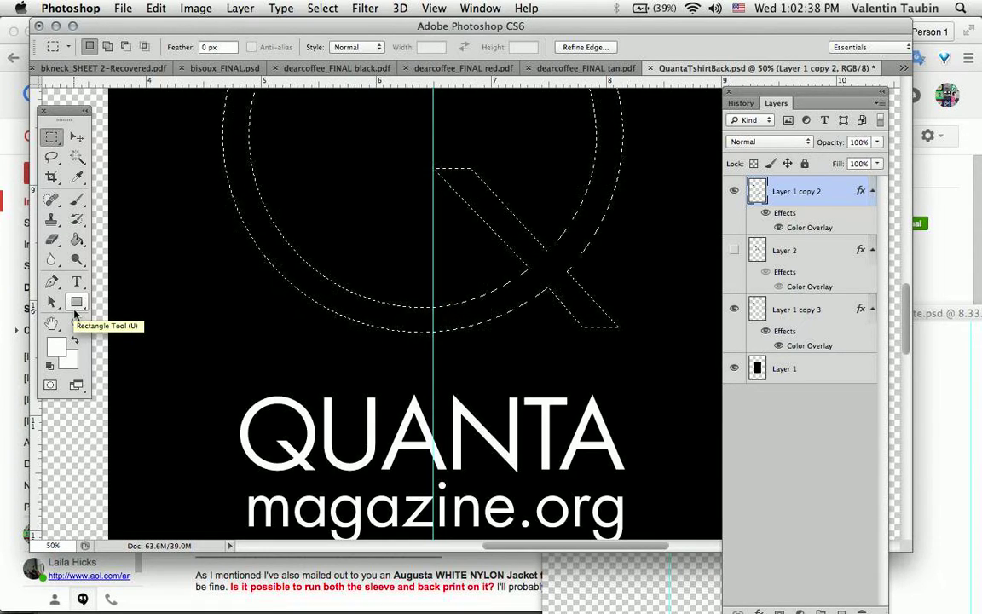
key(Delete)
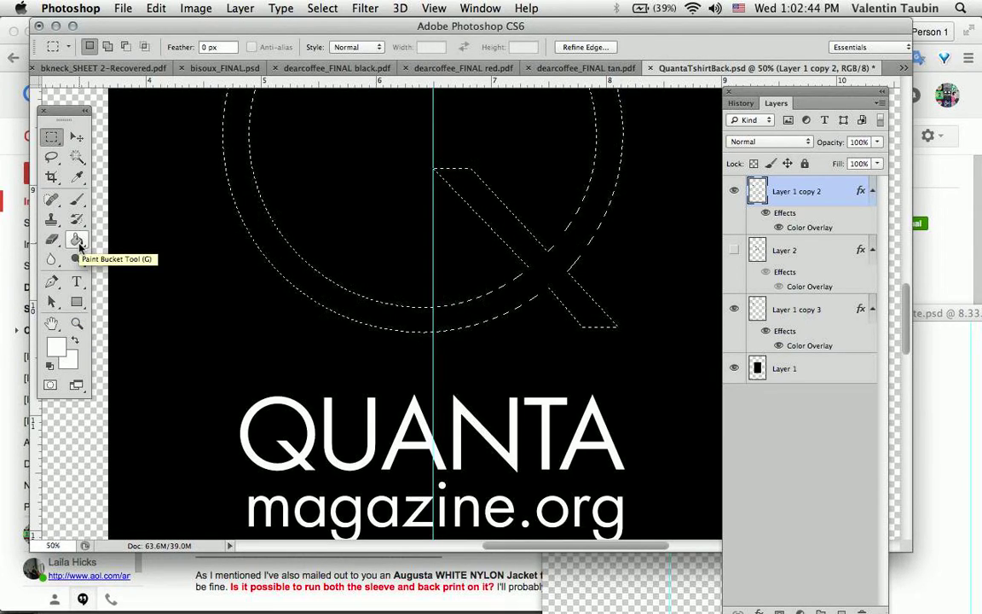
click(77, 241)
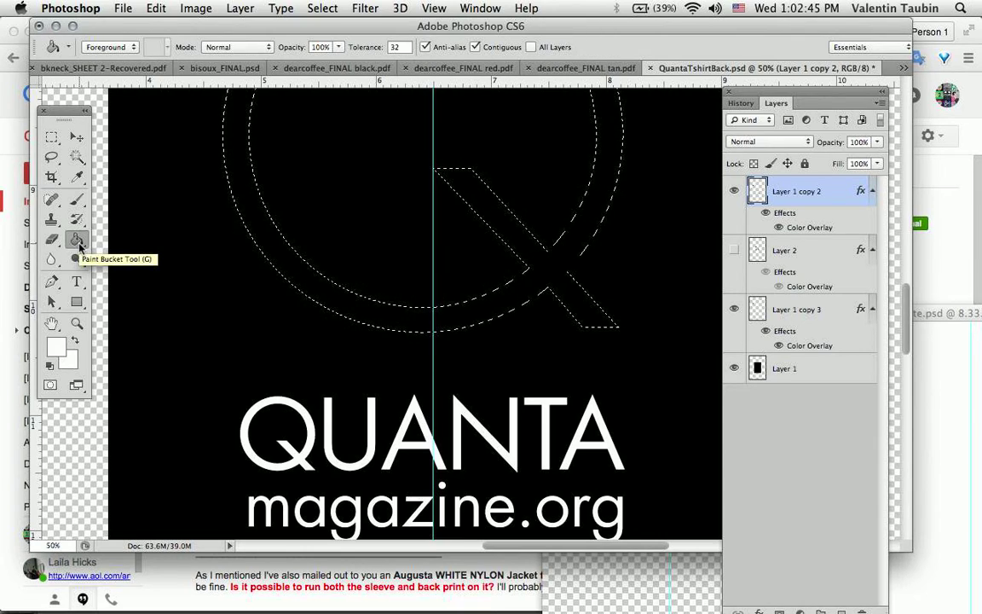
click(300, 275)
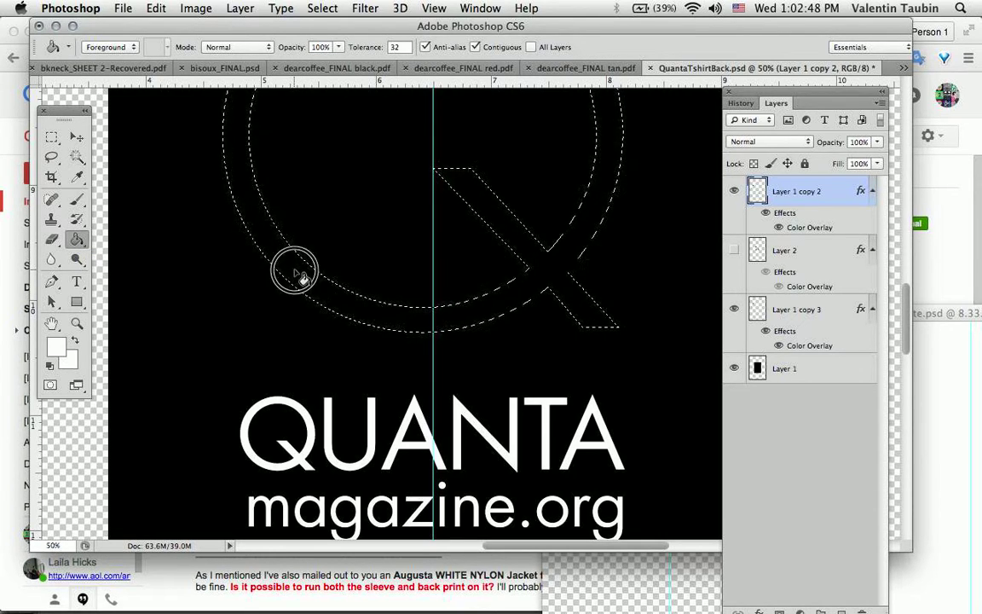
key(super+d)
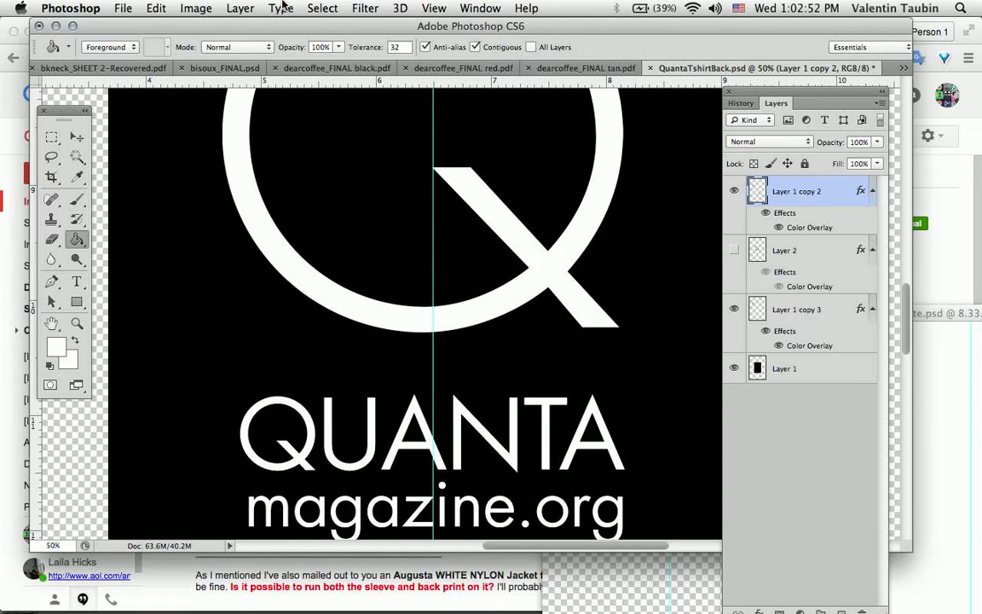
click(320, 7)
click(316, 8)
click(317, 7)
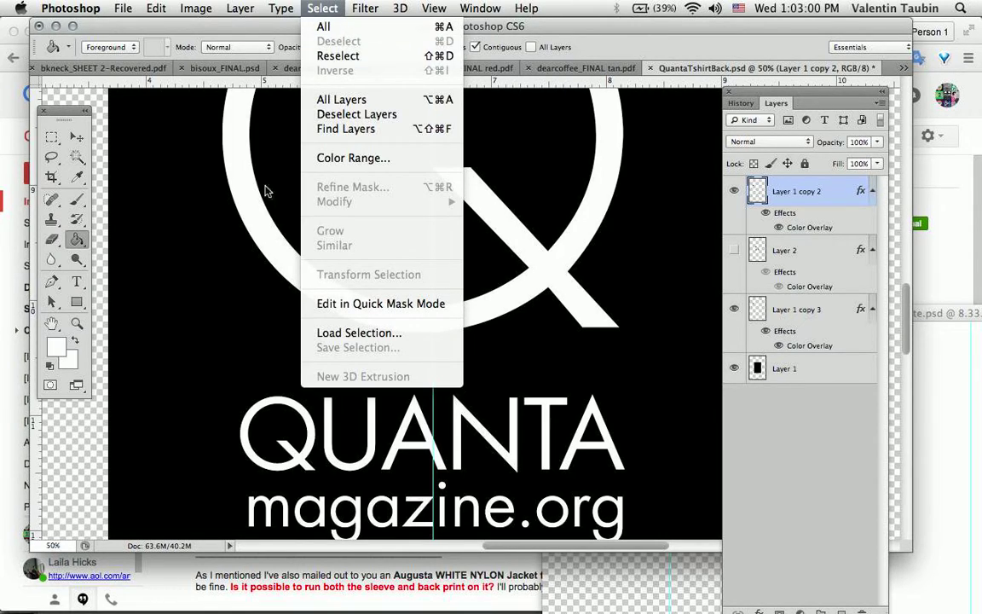
click(242, 203)
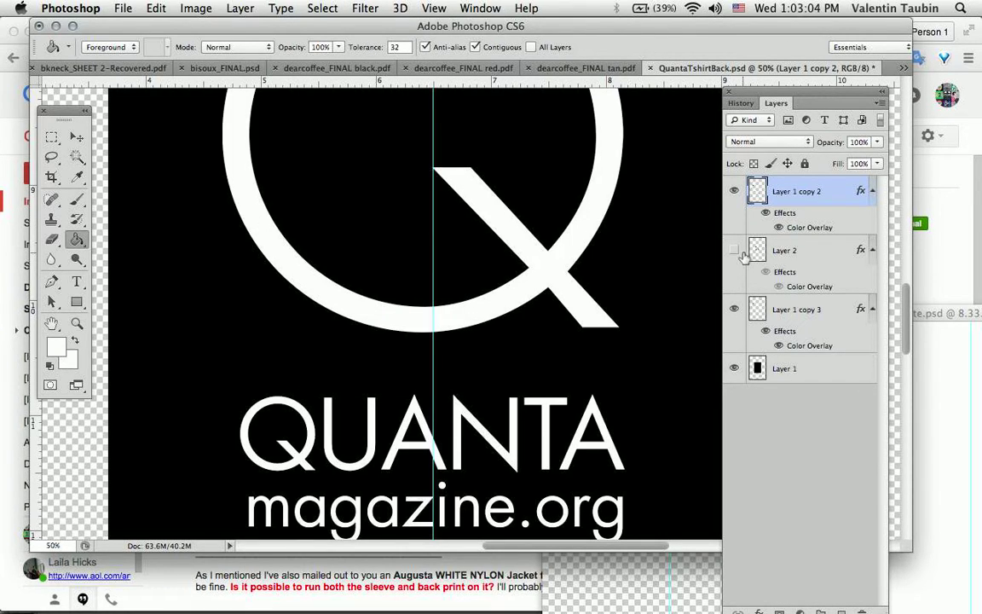
- Show Layer 2 with the orange Q and move it above Layer 1 copy 2
key(super+minus)
key(super+minus)
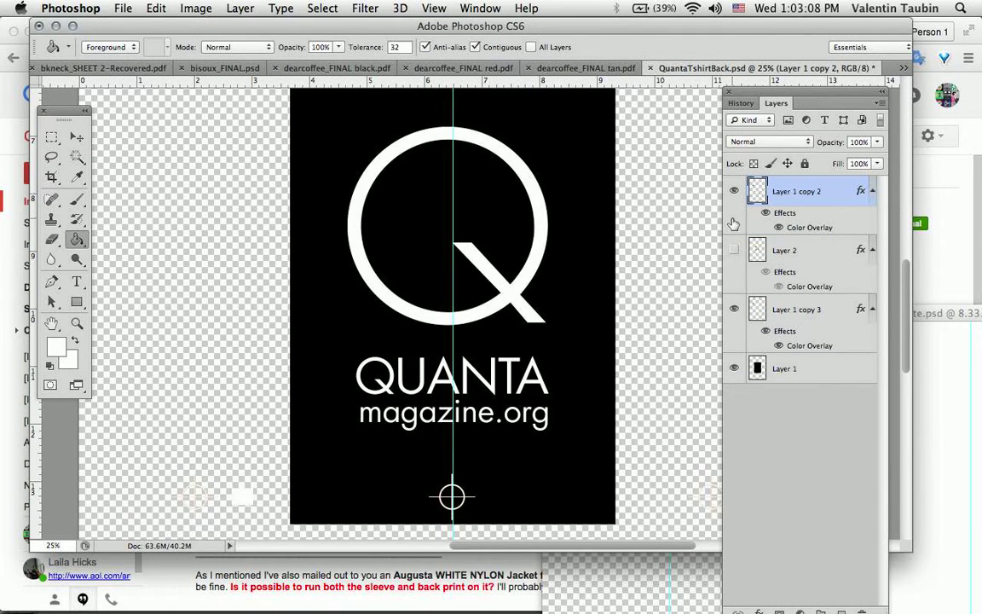
click(734, 191)
click(733, 192)
click(733, 251)
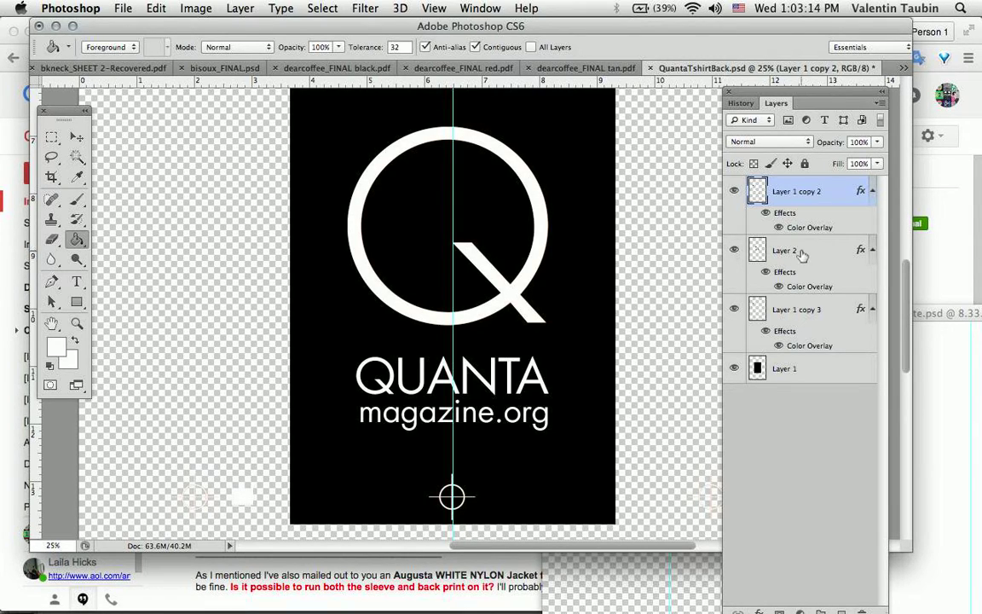
drag(801, 254, 792, 198)
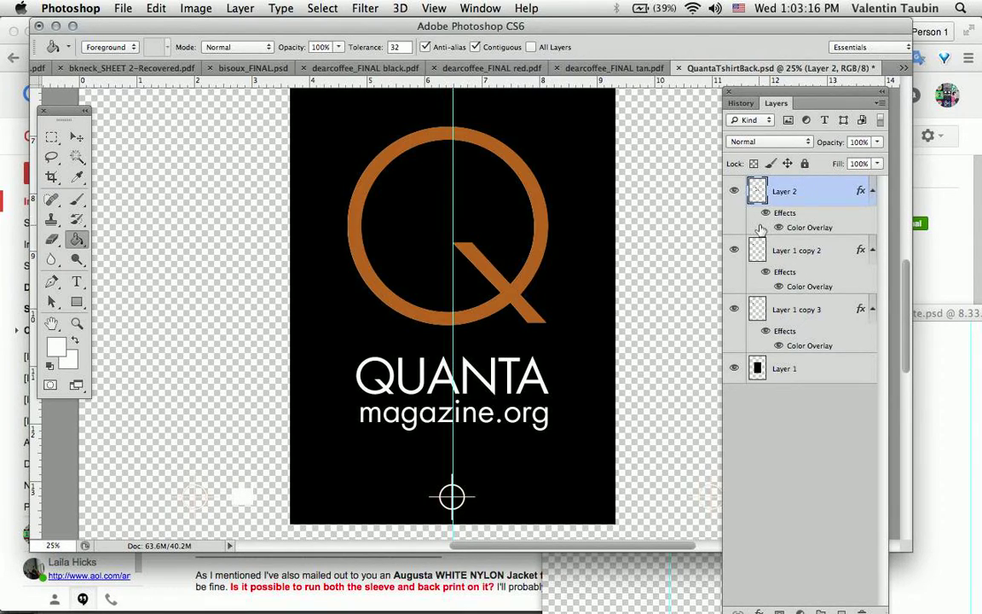
- Compare the orange Q with the white Q beneath it up close by toggling Layer 2's visibility
key(super+equal)
key(super+equal)
key(super+equal)
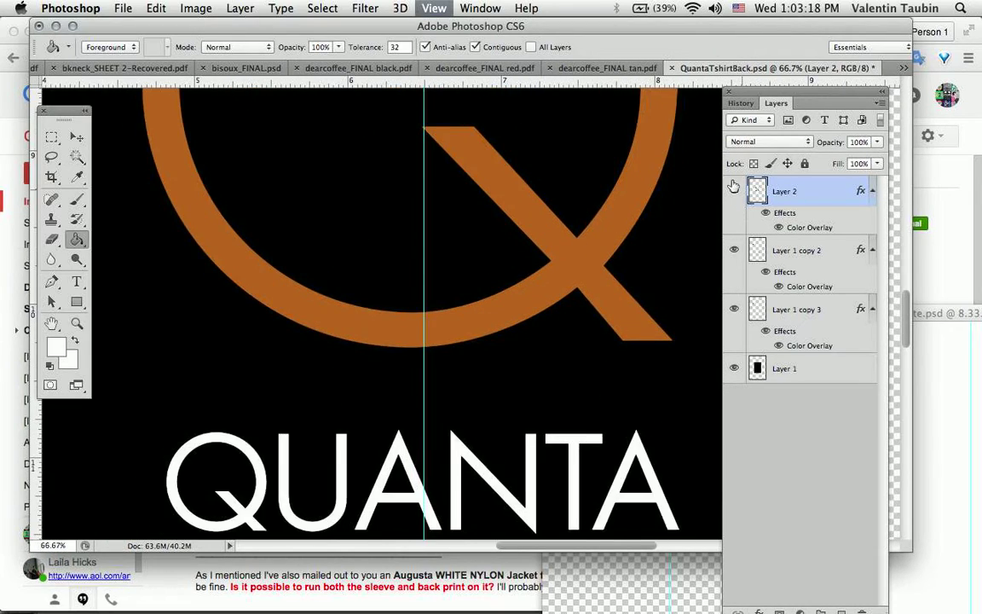
key(super+equal)
click(733, 191)
key(super+minus)
key(super+minus)
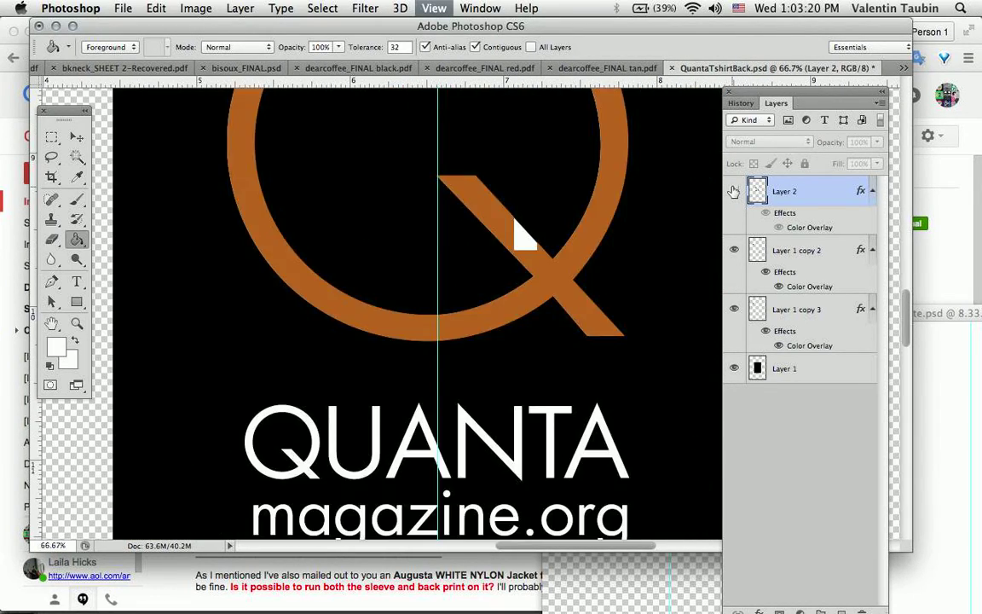
click(734, 191)
key(super+minus)
key(super+minus)
key(super+minus)
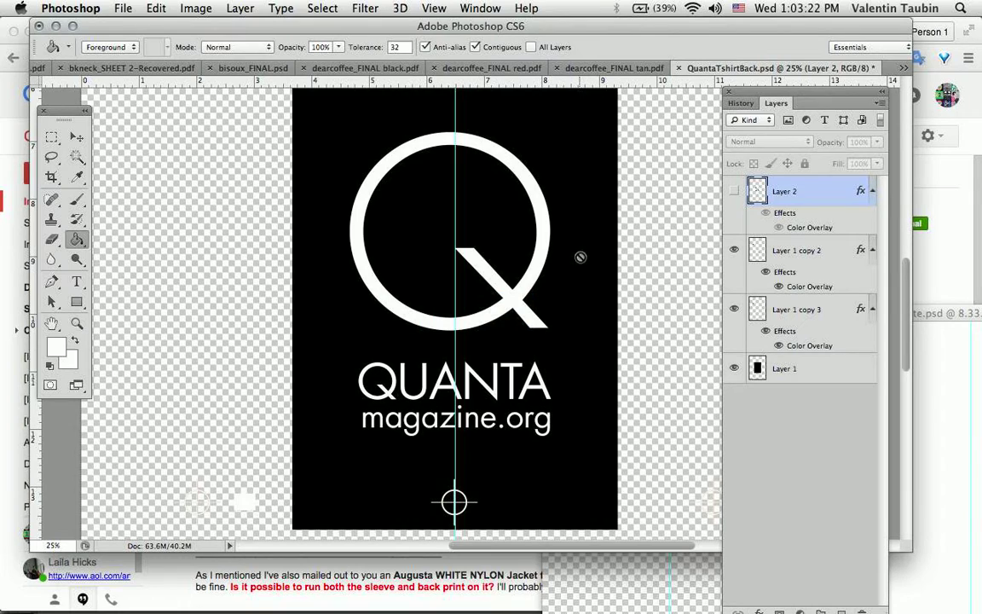
- Check the white layer by hiding and showing Layer 1 copy 2, and show Layer 2 again
click(736, 254)
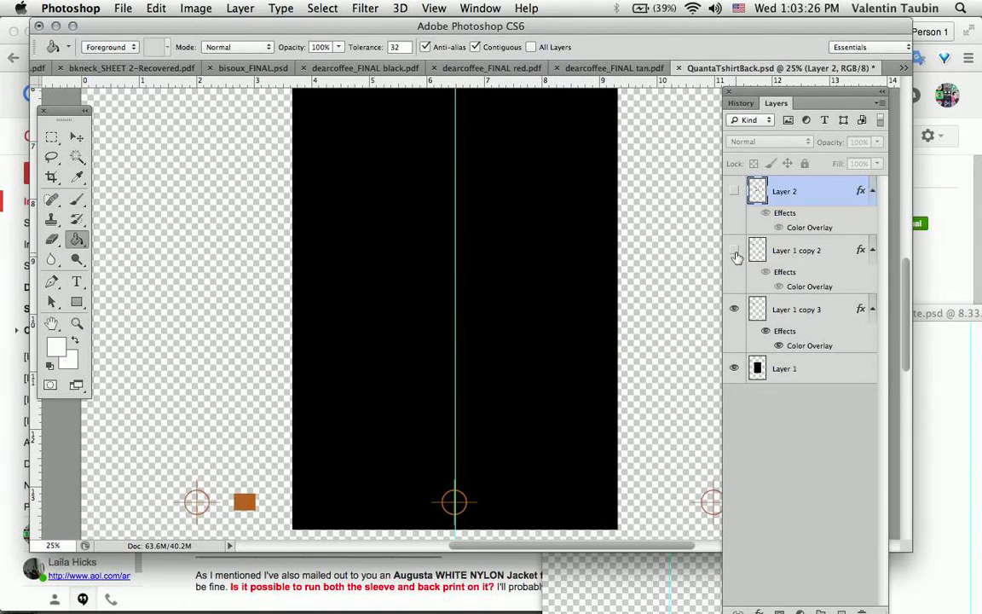
click(736, 254)
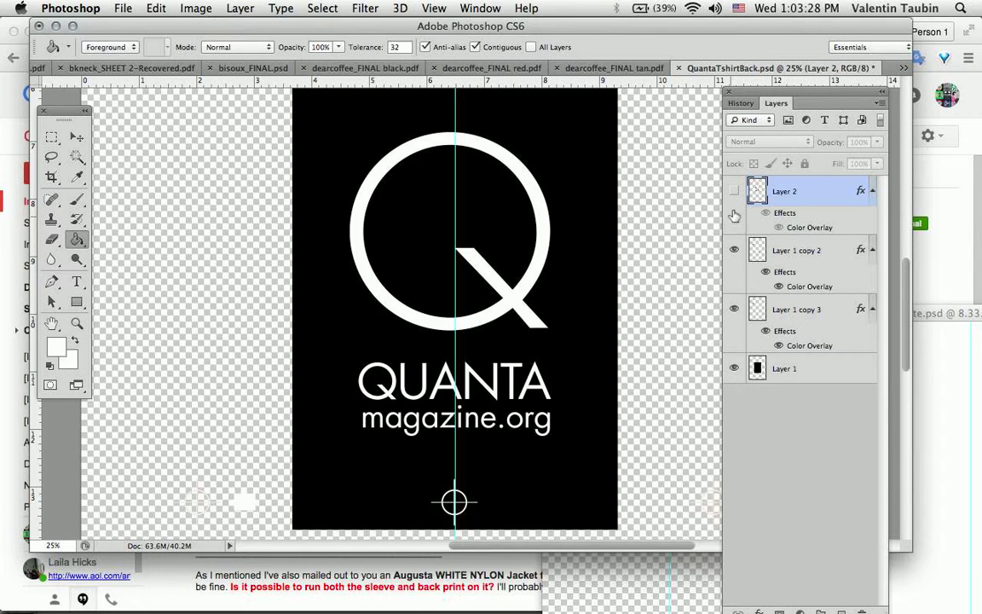
click(735, 254)
click(735, 255)
click(734, 193)
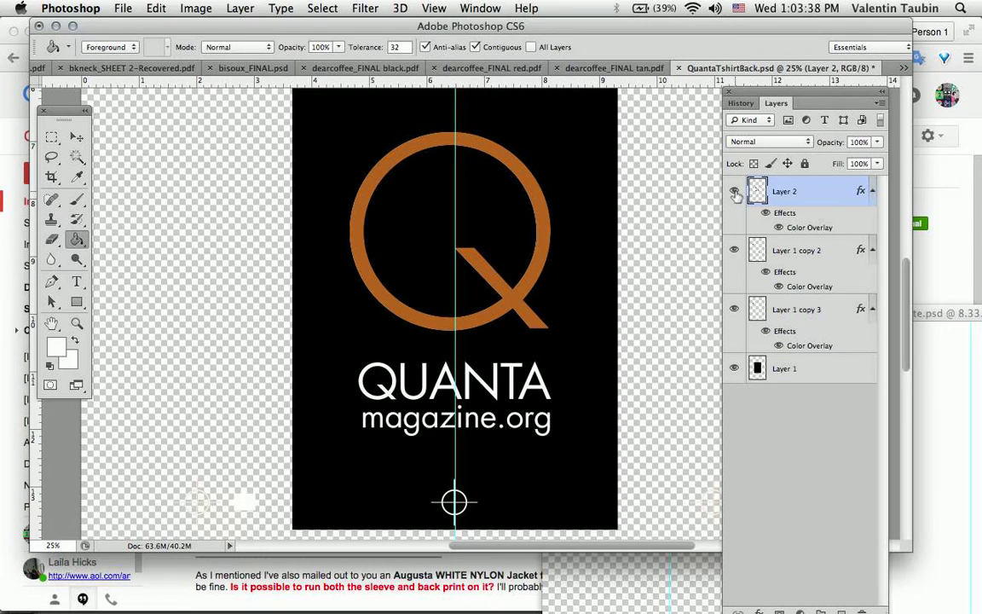
- Inspect the orange Q's coverage along the white edge up close and in full view, hiding and showing Layer 2
key(super+equal)
key(super+equal)
key(super+equal)
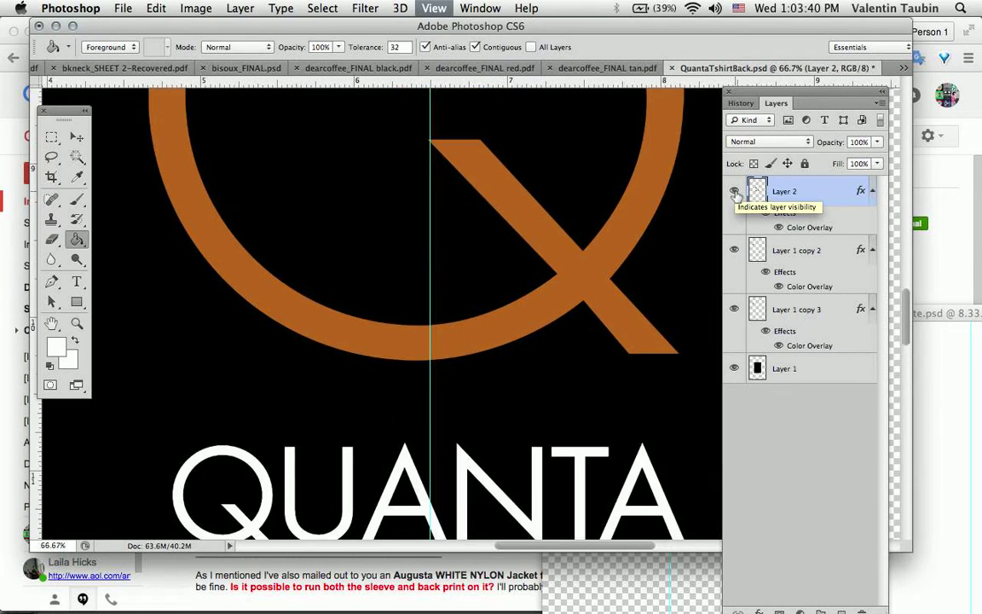
key(super+equal)
key(super+equal)
click(734, 192)
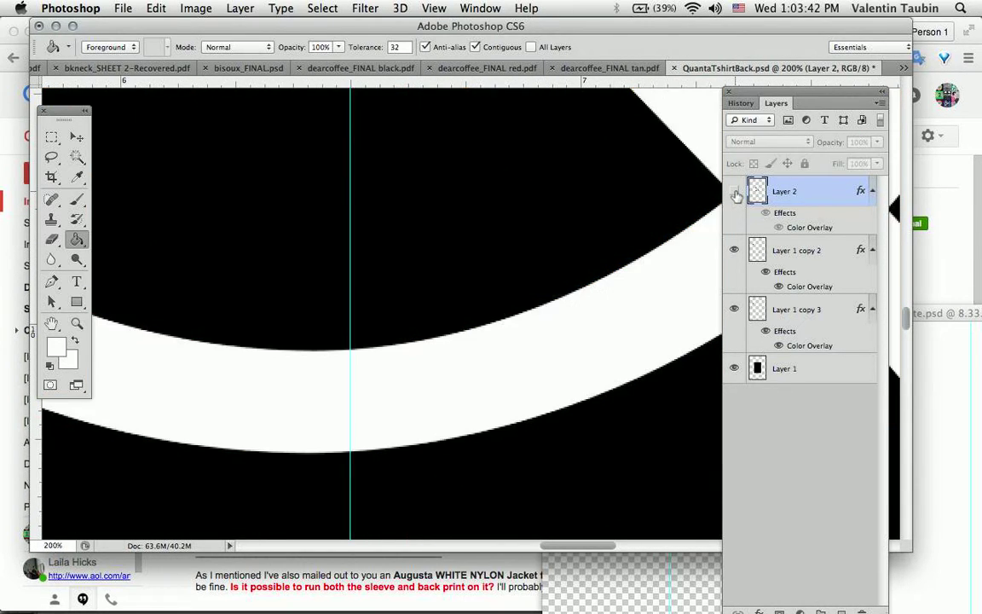
click(735, 193)
key(super+minus)
key(super+minus)
key(super+minus)
key(super+minus)
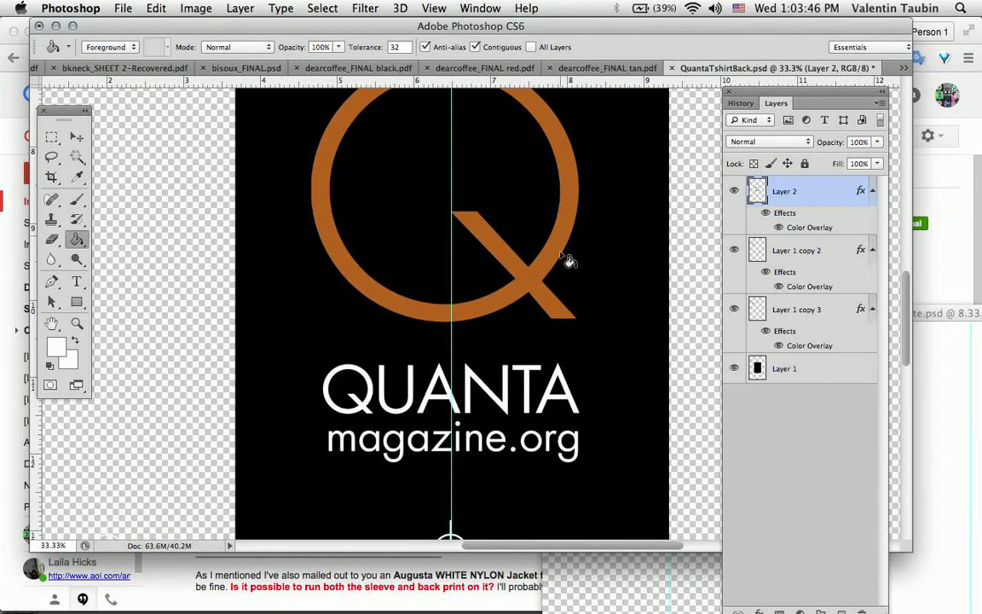
key(super+minus)
key(super+minus)
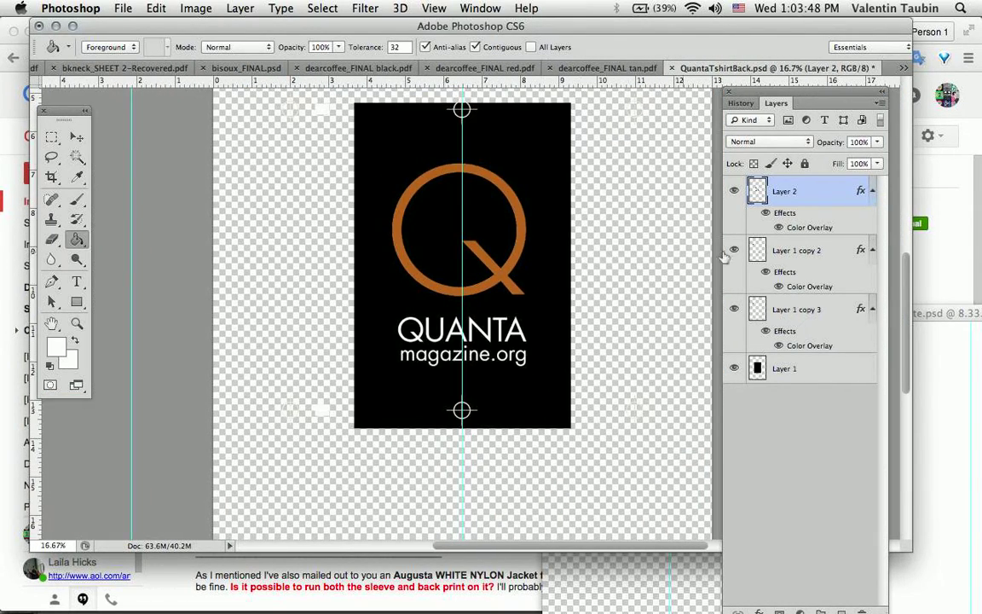
click(734, 192)
click(734, 191)
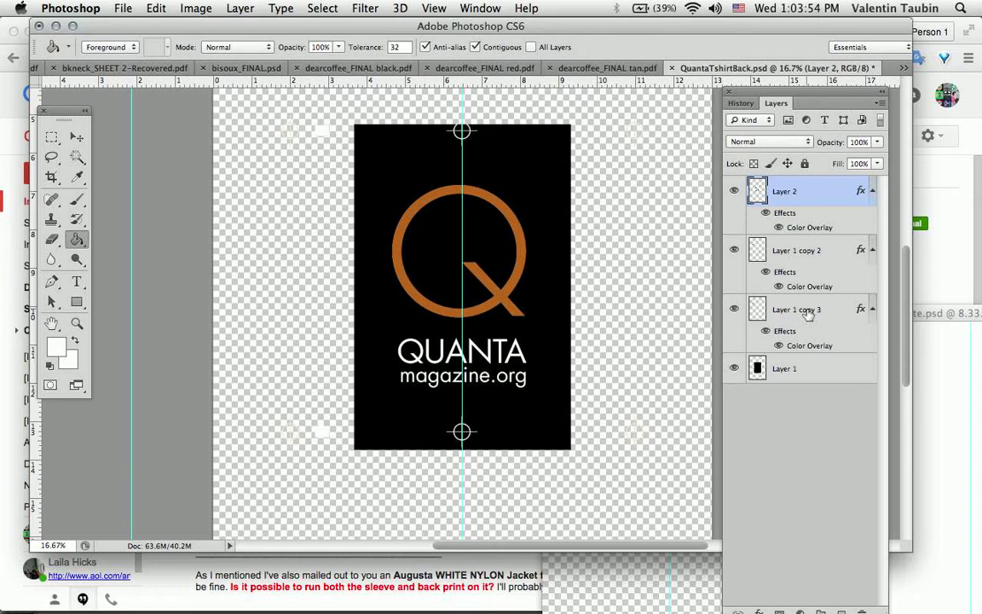
- Move Layer 1 copy 3 with the orange registration marks above Layer 2 and check its visibility
click(734, 310)
drag(806, 314, 809, 189)
click(734, 193)
click(733, 192)
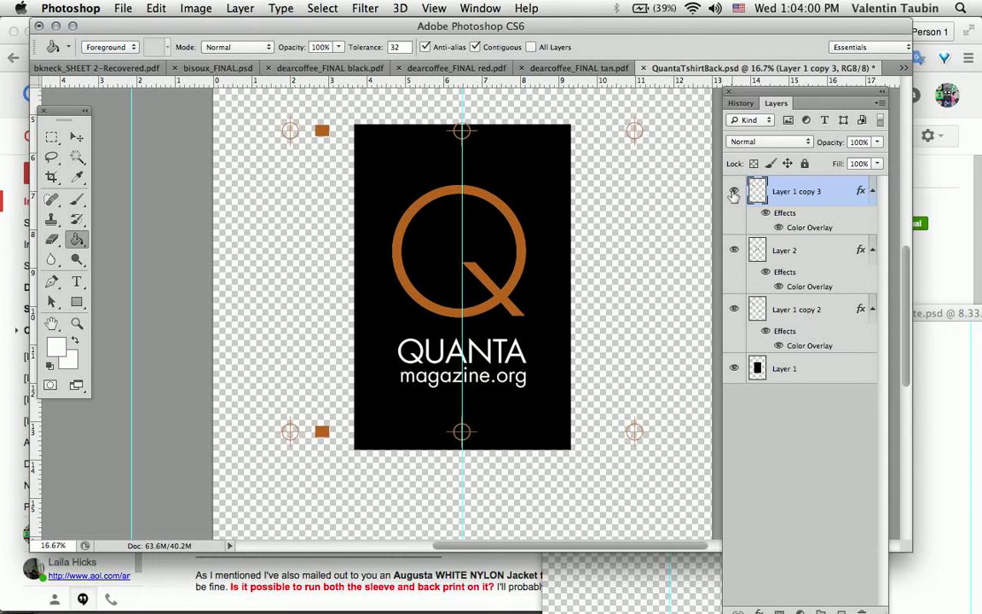
- Merge Layer 2 with the orange Q and Layer 1 copy 3 with the registration marks into one layer
shift+click(831, 258)
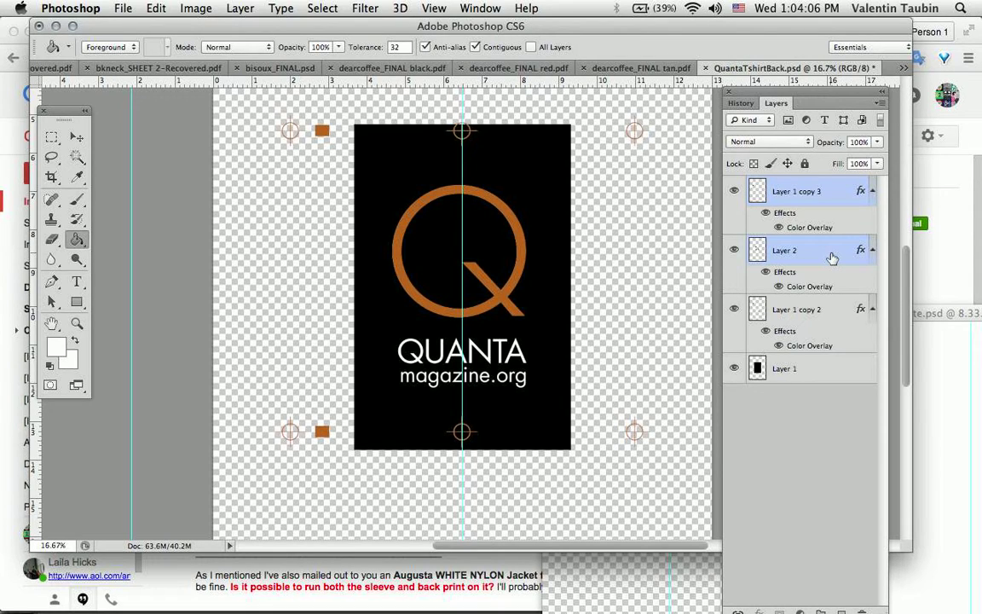
click(733, 253)
click(732, 253)
right_click(831, 247)
click(703, 393)
- Review the white and orange separations by toggling the visibility of Layer 1 copy 2 and Layer 1 copy 3
click(733, 191)
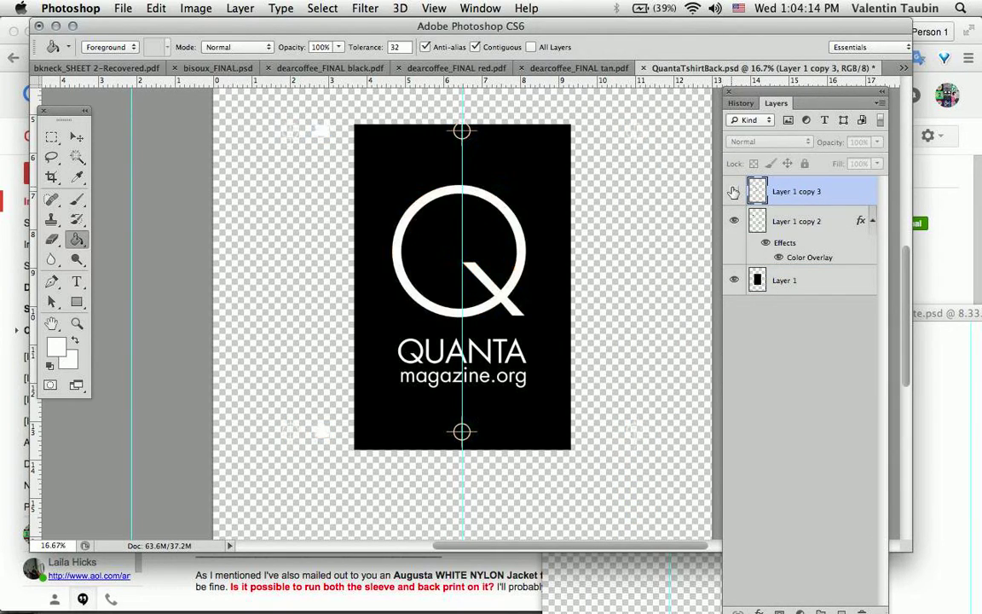
click(736, 221)
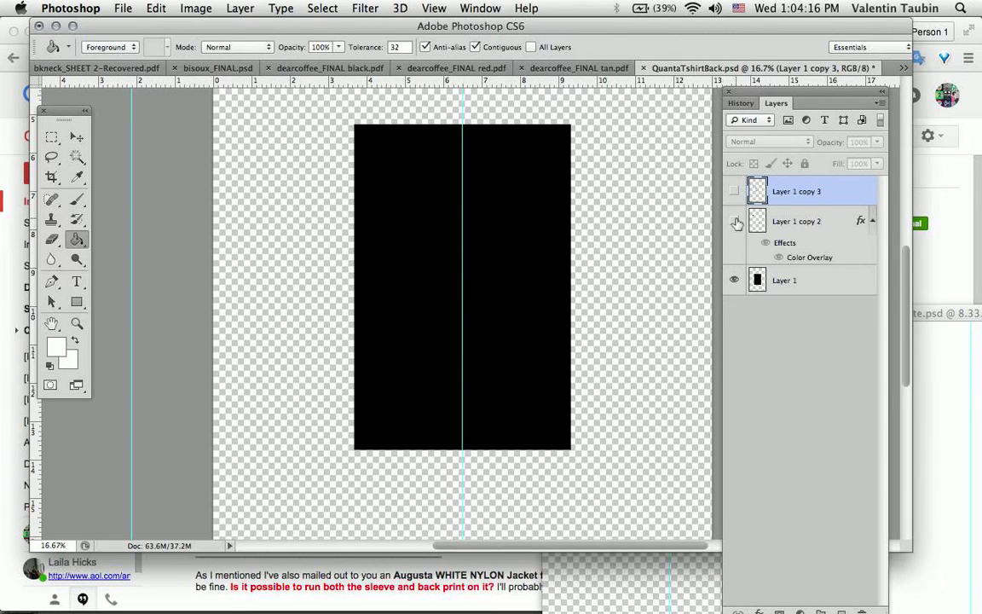
click(736, 221)
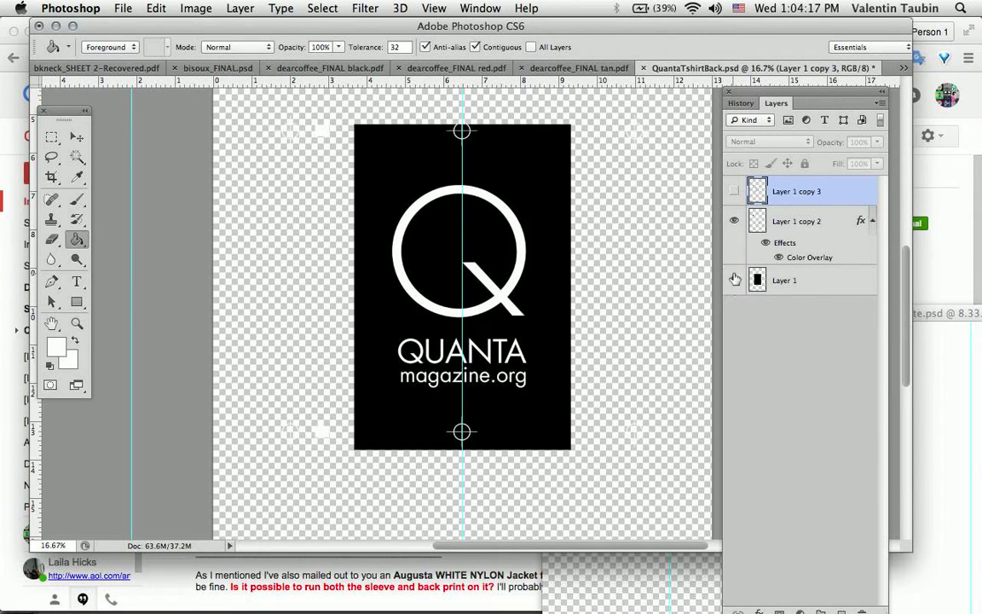
click(734, 223)
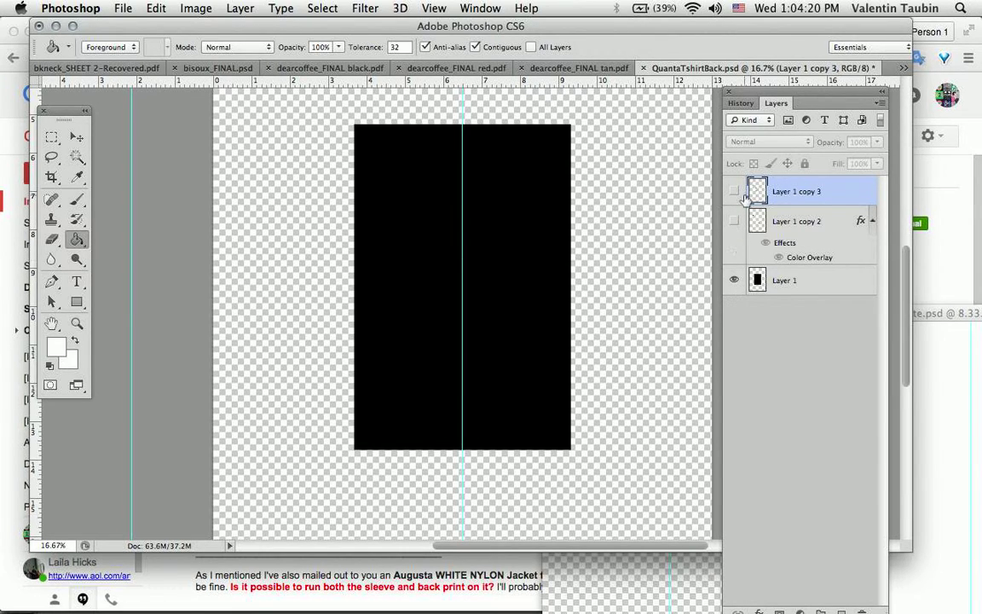
click(735, 222)
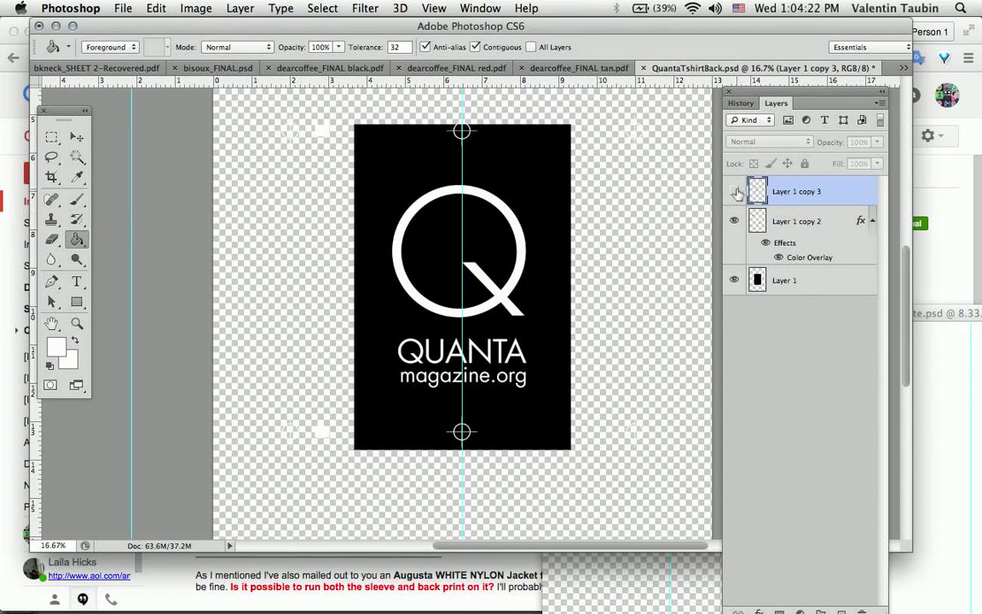
click(735, 191)
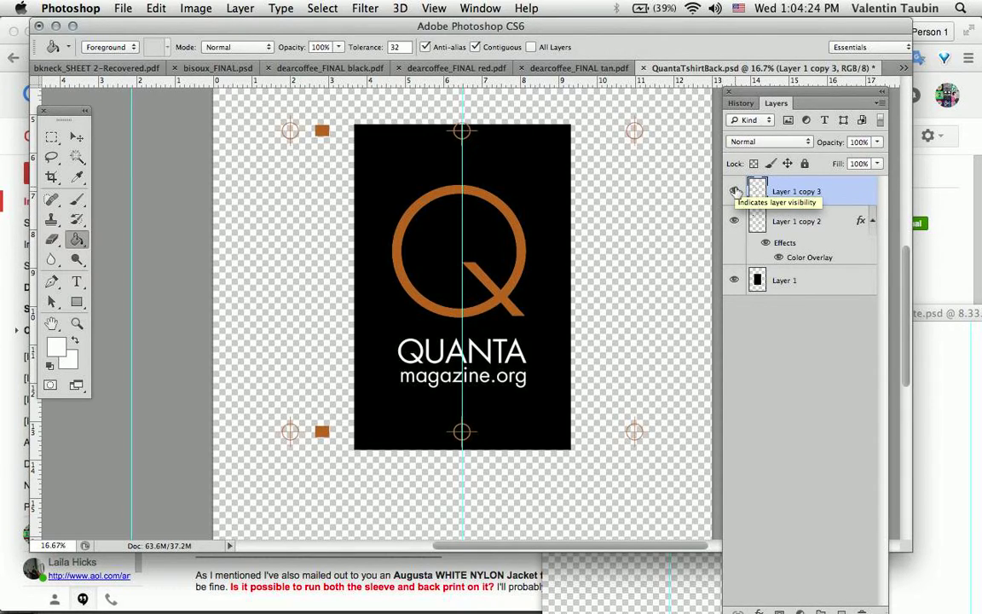
- Examine the orange registration marks and colour swatch along the artwork's upper edge up close
scroll(587, 227, up, 3)
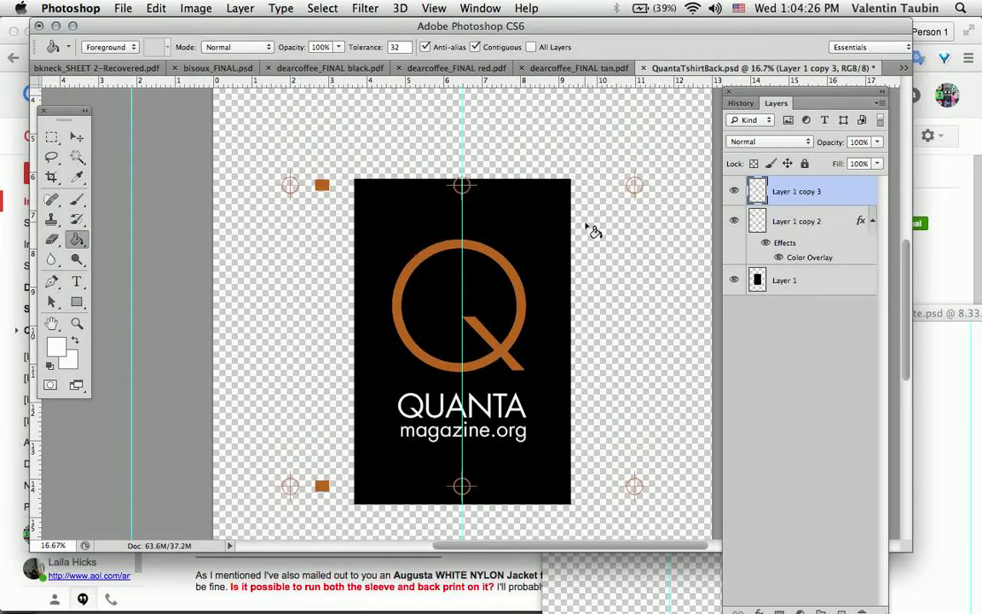
key(super+equal)
key(super+equal)
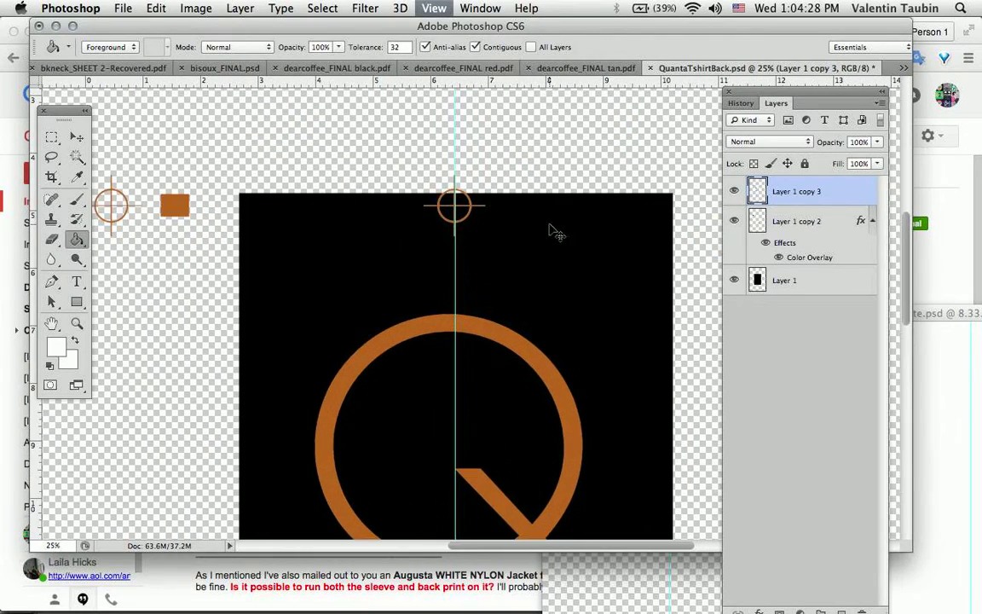
scroll(258, 268, left, 3)
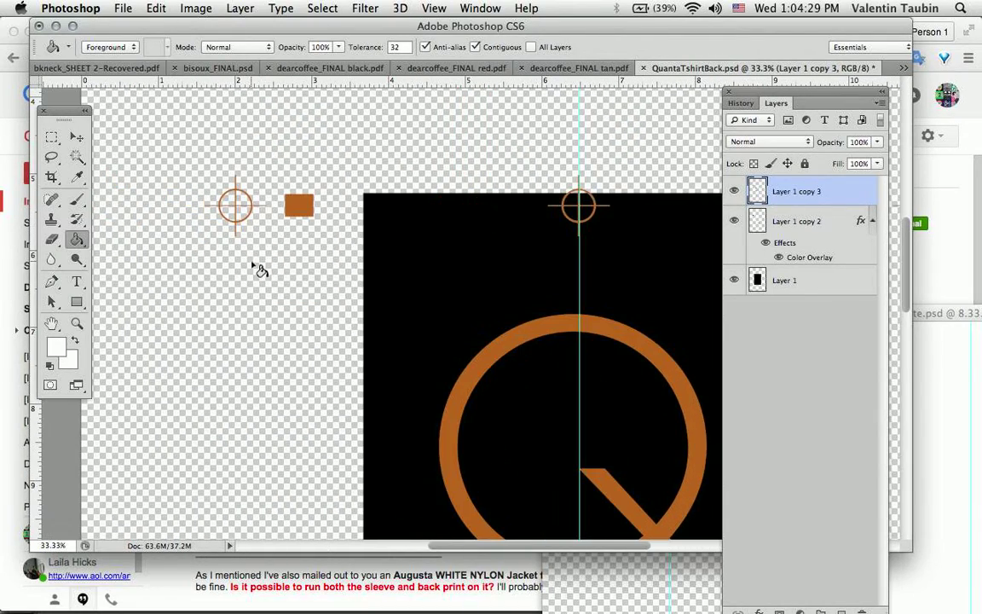
click(127, 73)
key(super+Tab)
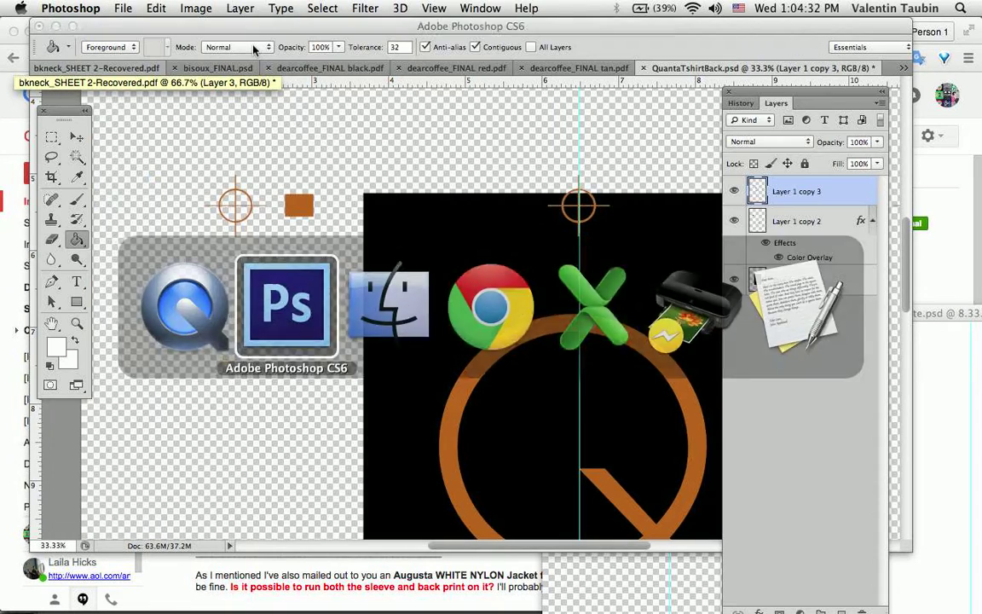
- Add a 12 pt Myriad Pro text label reading "orange" near the black rectangle's upper-left corner
scroll(375, 220, right, 4)
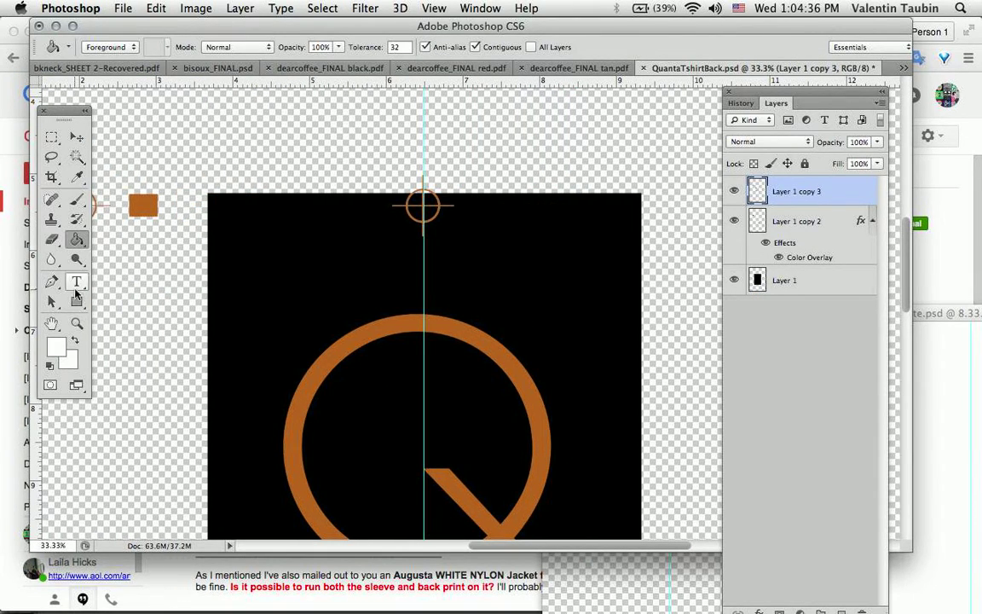
click(77, 283)
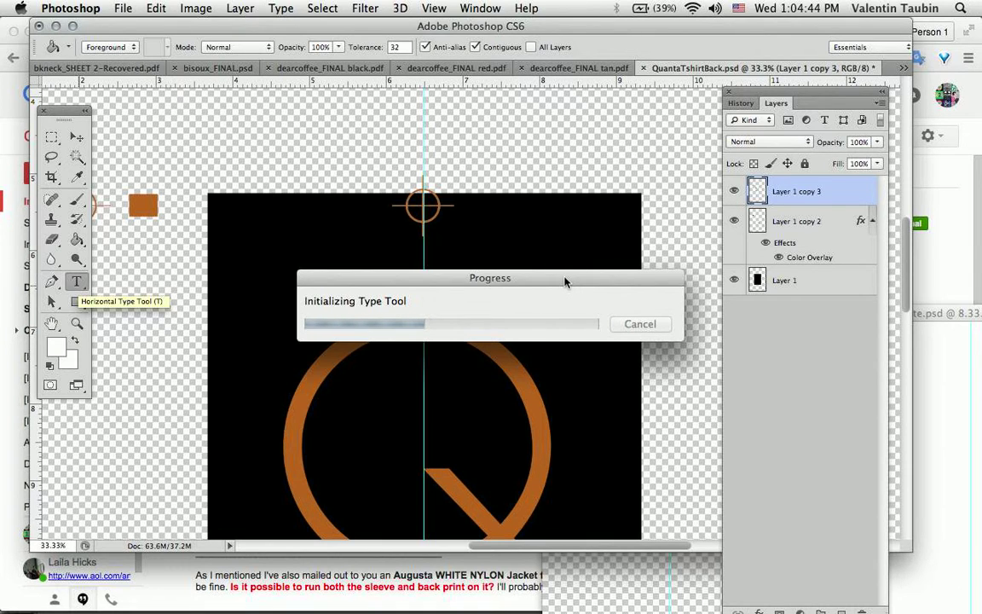
click(735, 192)
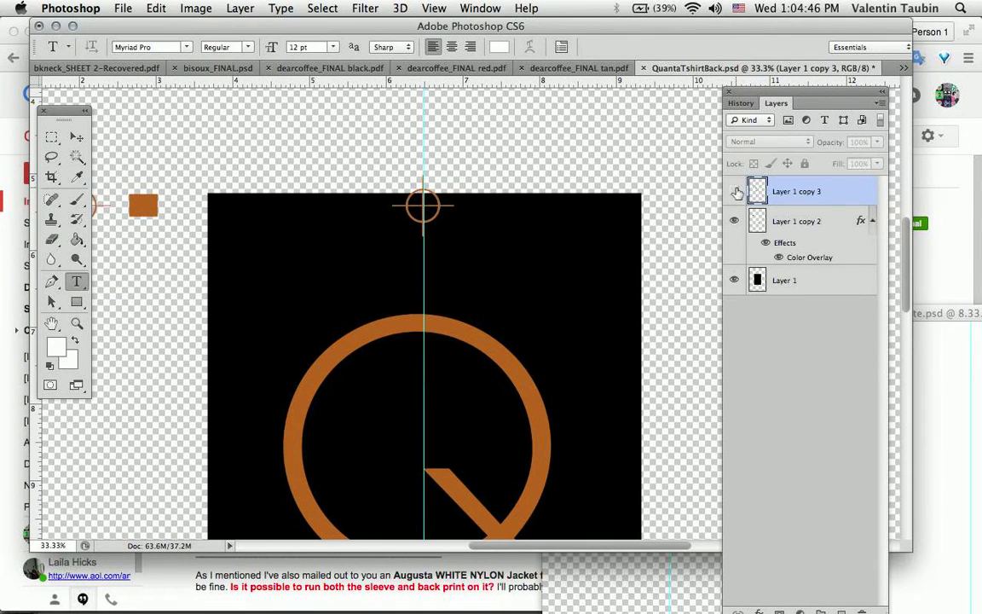
click(735, 192)
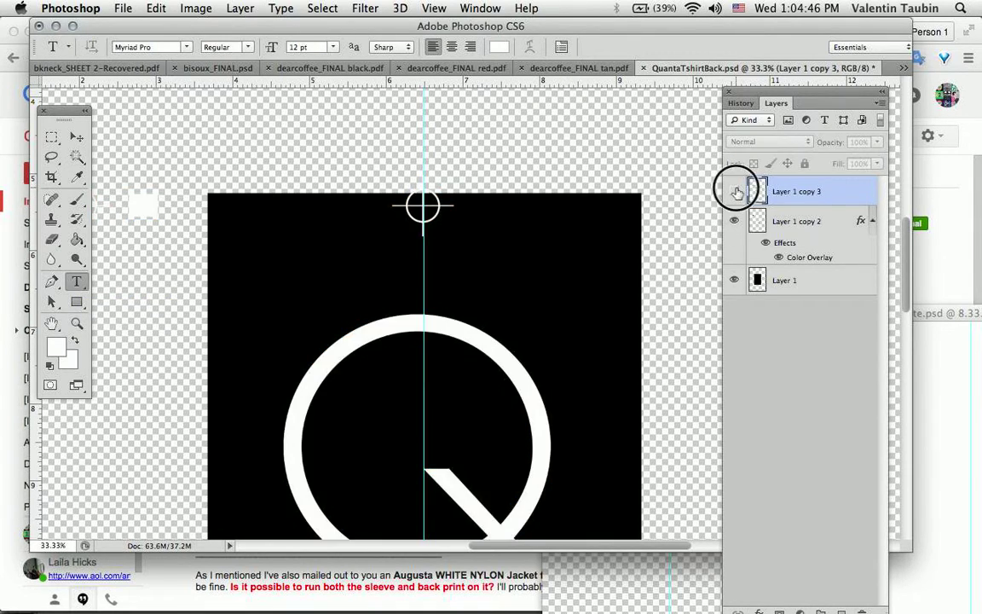
click(212, 207)
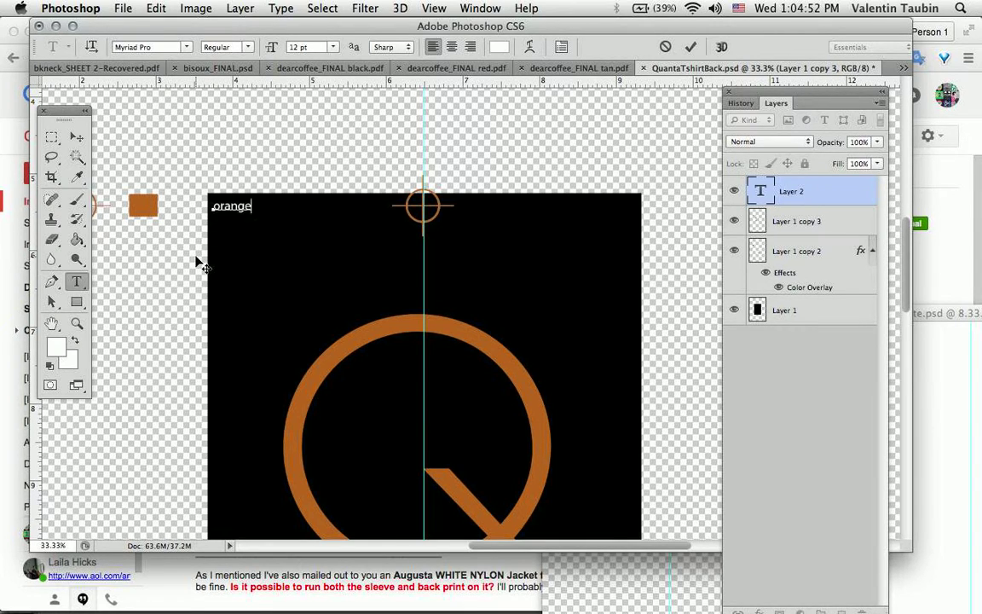
click(77, 137)
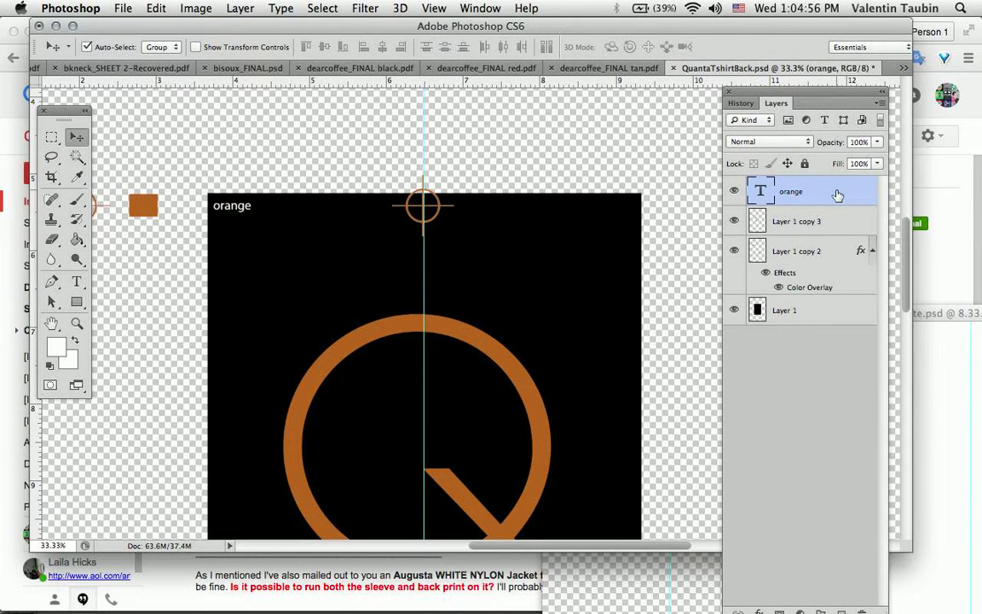
- Check the visibility of the orange text label and Layer 1 copy 3, and merge the two into one layer
click(734, 191)
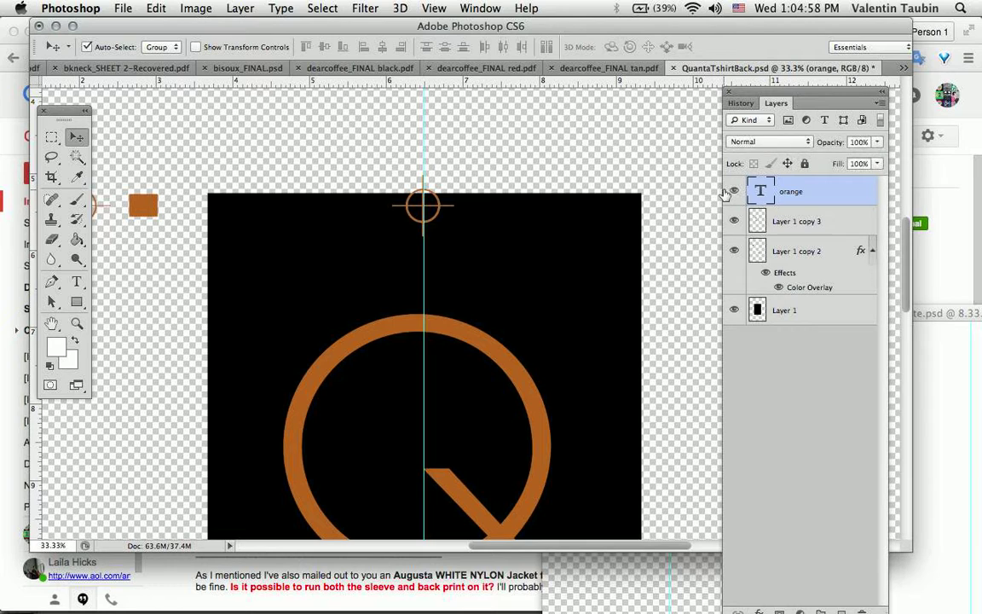
click(734, 191)
click(735, 221)
click(734, 221)
click(734, 221)
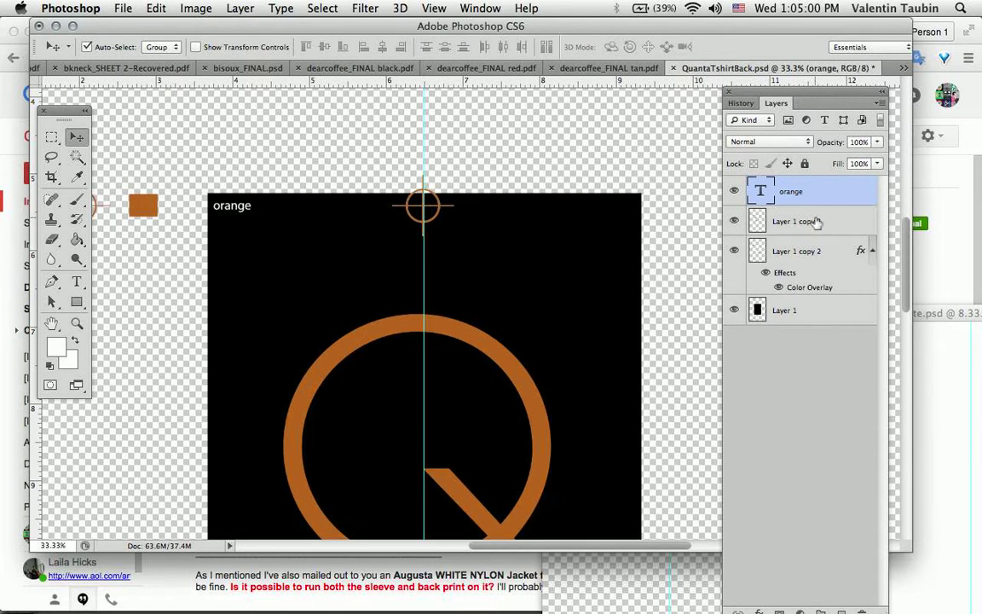
shift+click(840, 223)
right_click(840, 223)
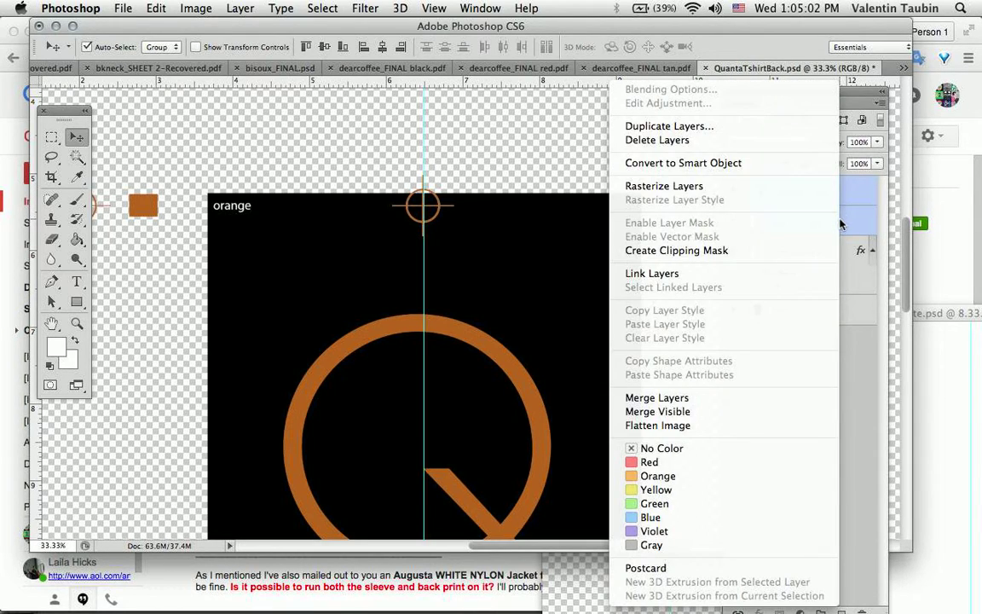
click(656, 398)
- Hide the orange layer and add a 12 pt text label reading "white" above Layer 1 copy 2, near the black rectangle's upper-left corner
click(734, 192)
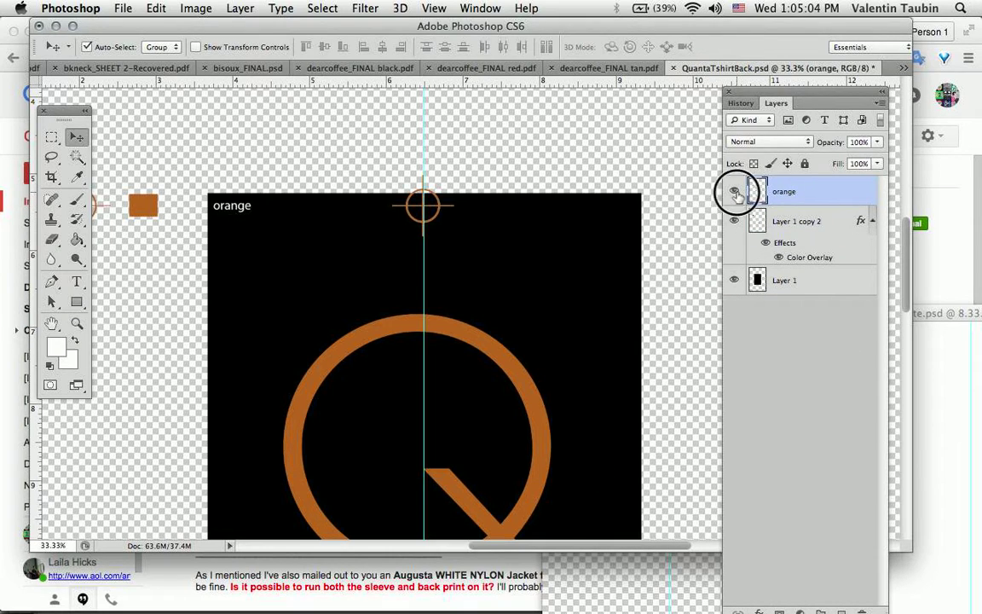
click(797, 228)
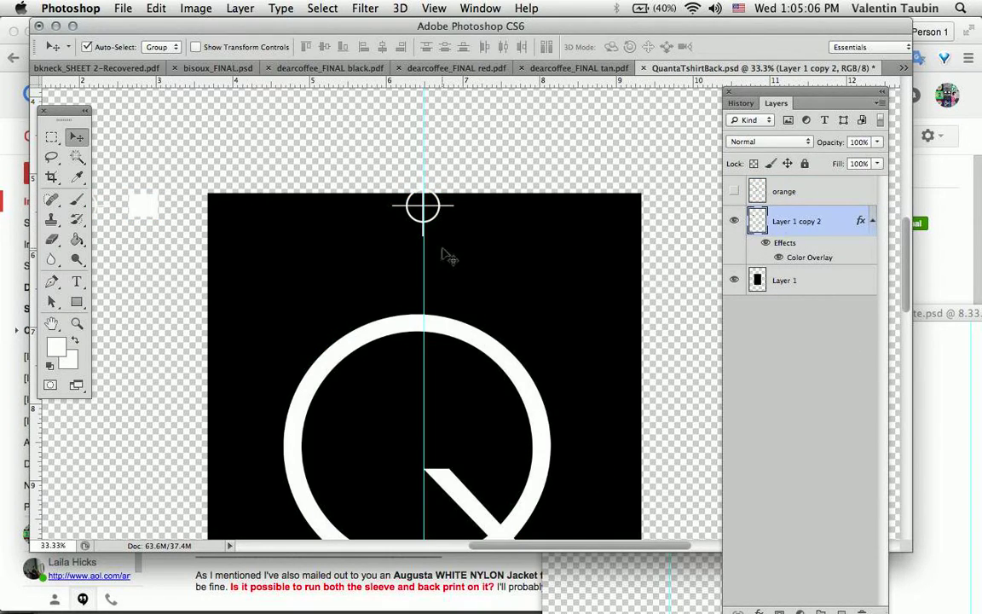
key(t)
click(232, 207)
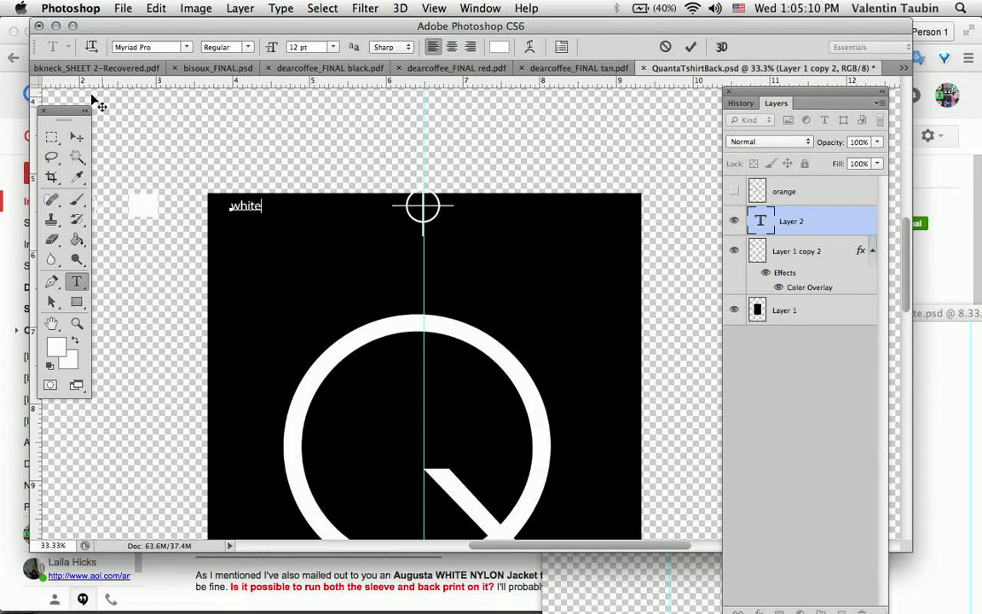
click(77, 136)
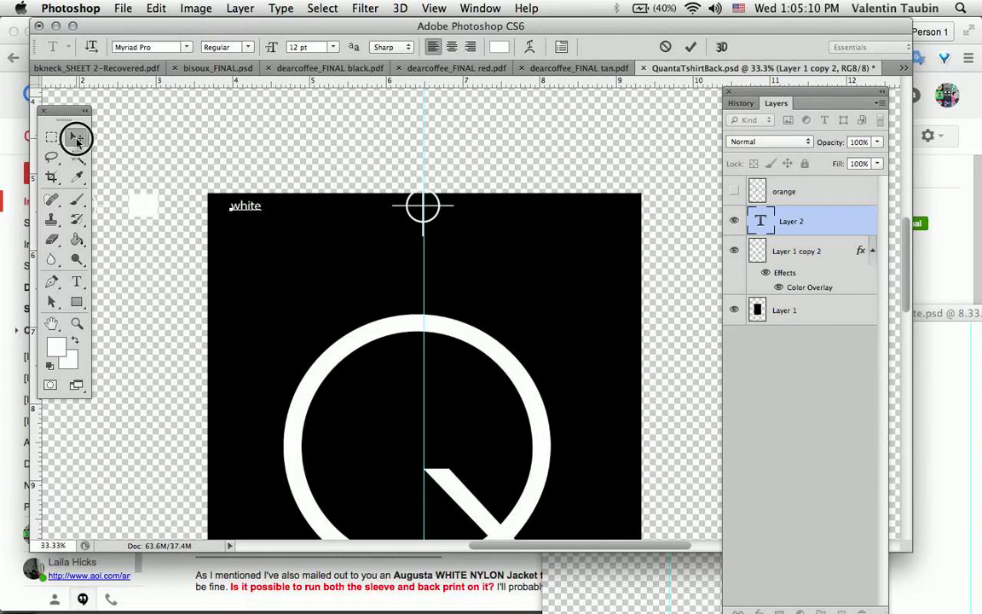
- Merge the white text label with Layer 1 copy 2, undoing and repeating the merge to keep Layer 1 separate
shift+click(843, 246)
right_click(844, 246)
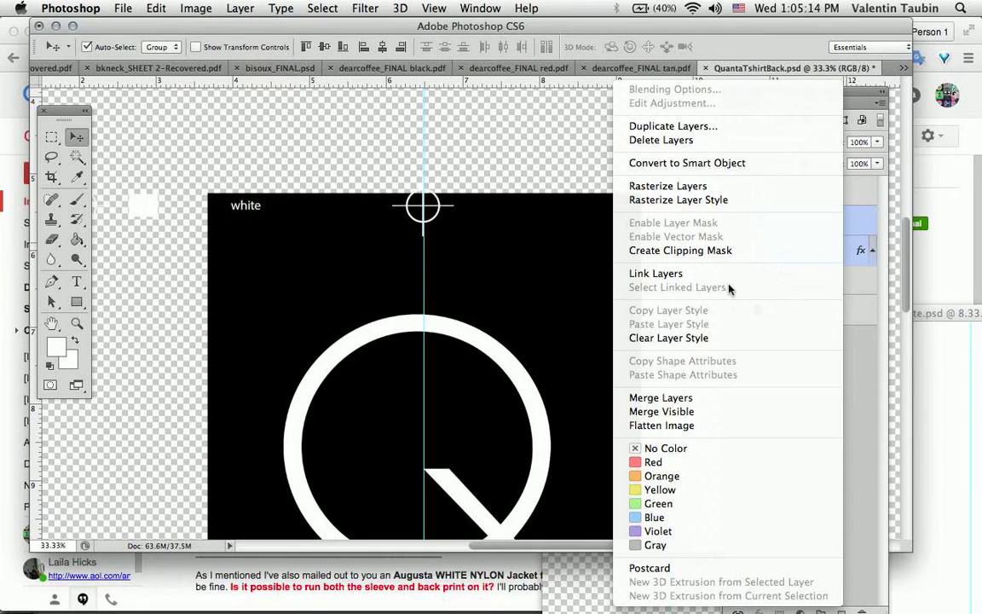
click(664, 397)
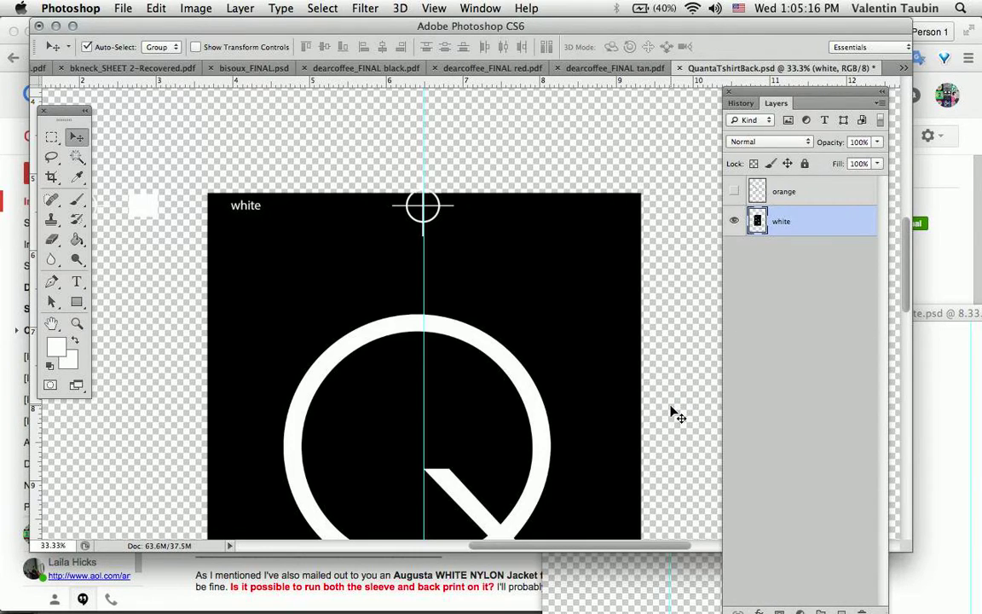
key(super+z)
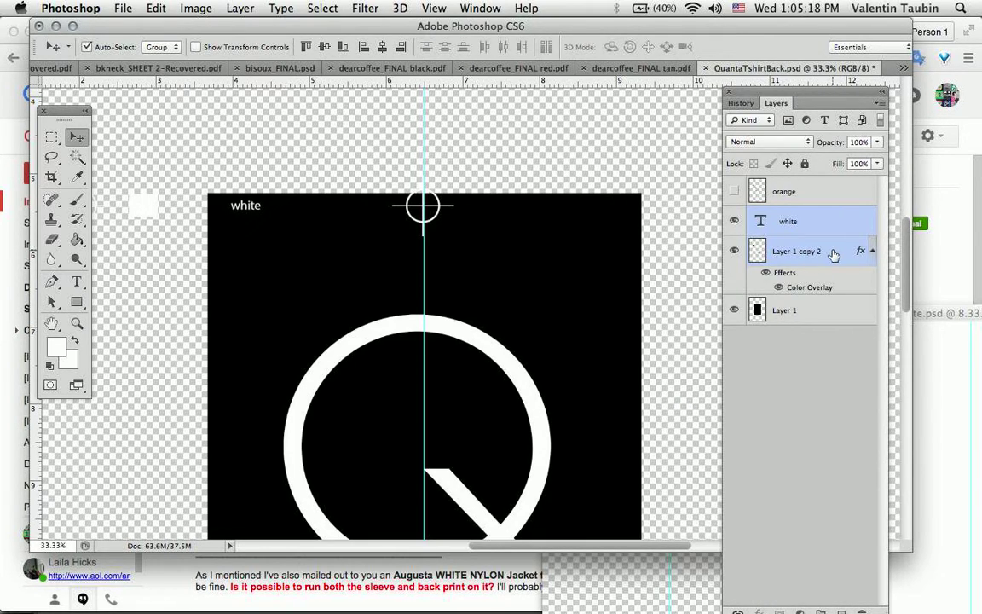
right_click(833, 253)
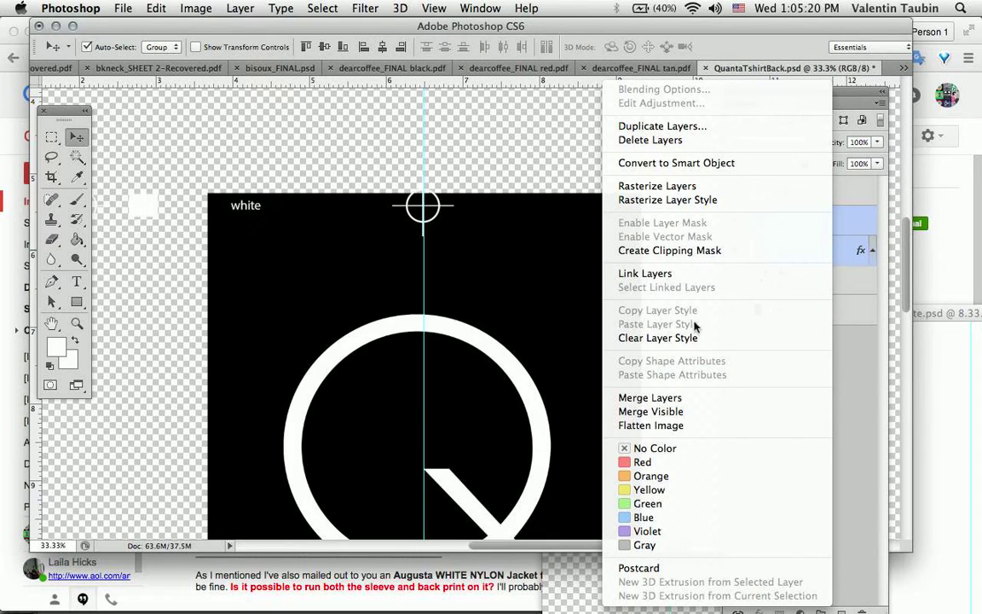
click(654, 397)
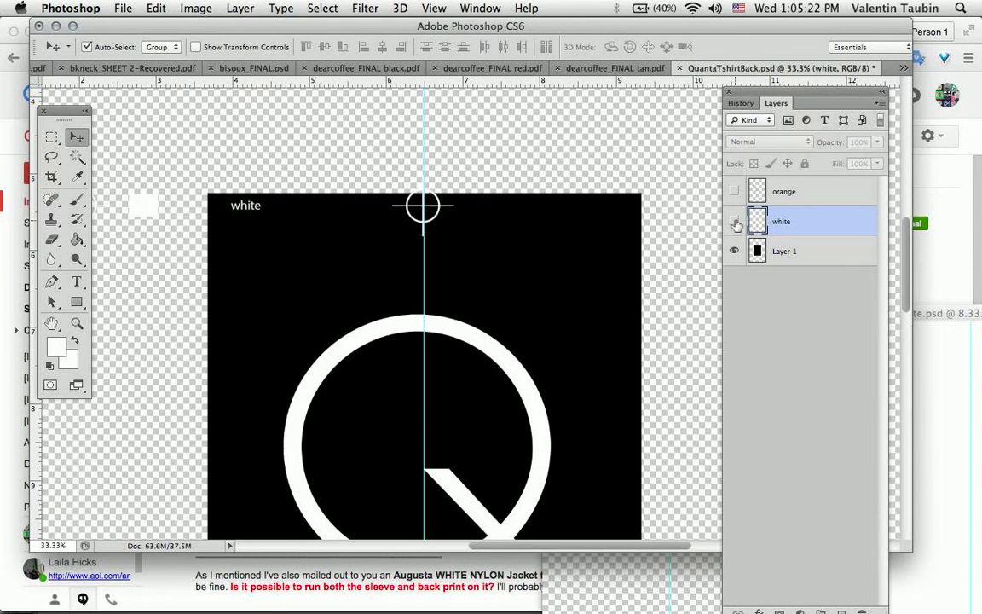
- Hide the white layer, check the black background on Layer 1 by toggling it, and delete Layer 1
click(734, 220)
click(734, 251)
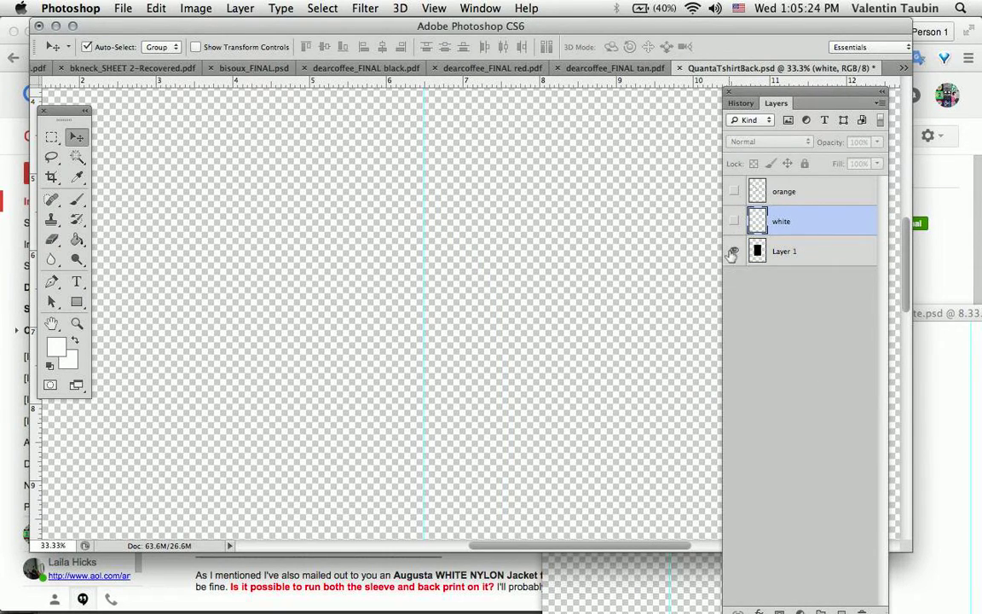
click(733, 252)
click(732, 252)
click(733, 251)
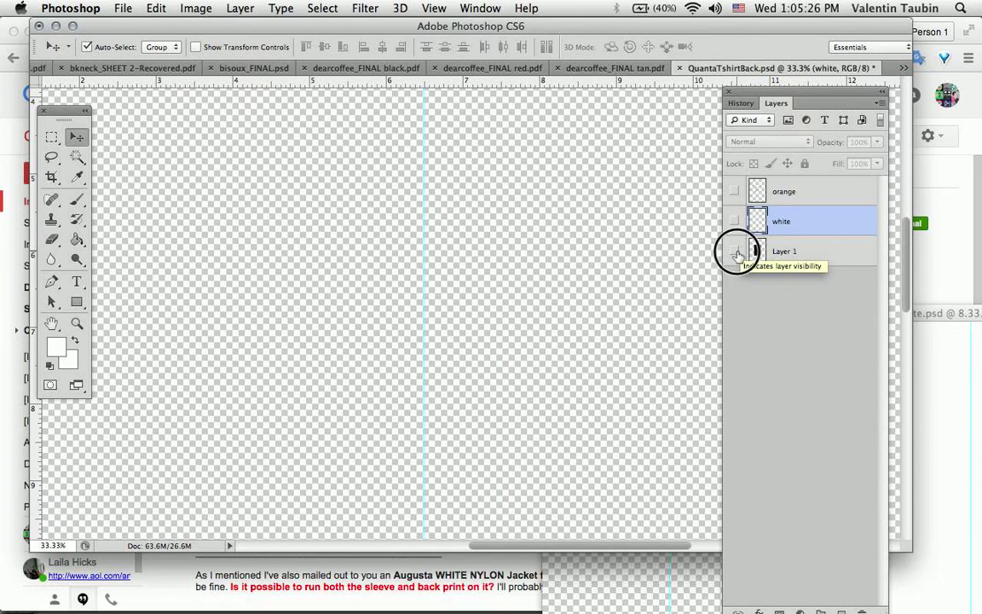
drag(811, 99, 785, 29)
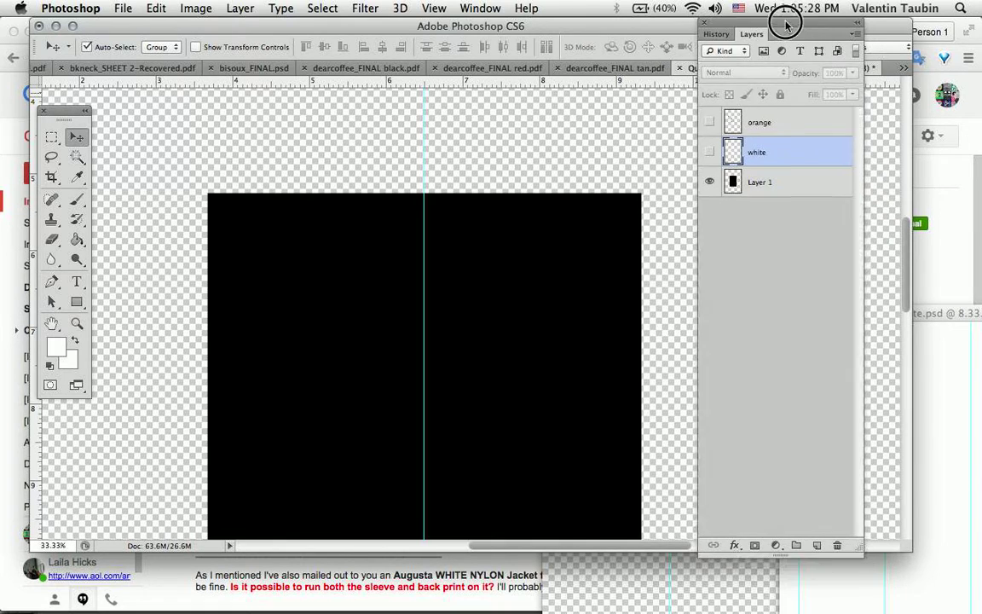
drag(818, 181, 834, 545)
- Show the white separation layer and apply a black (000000) Color Overlay to it
key(super+minus)
key(super+minus)
key(super+minus)
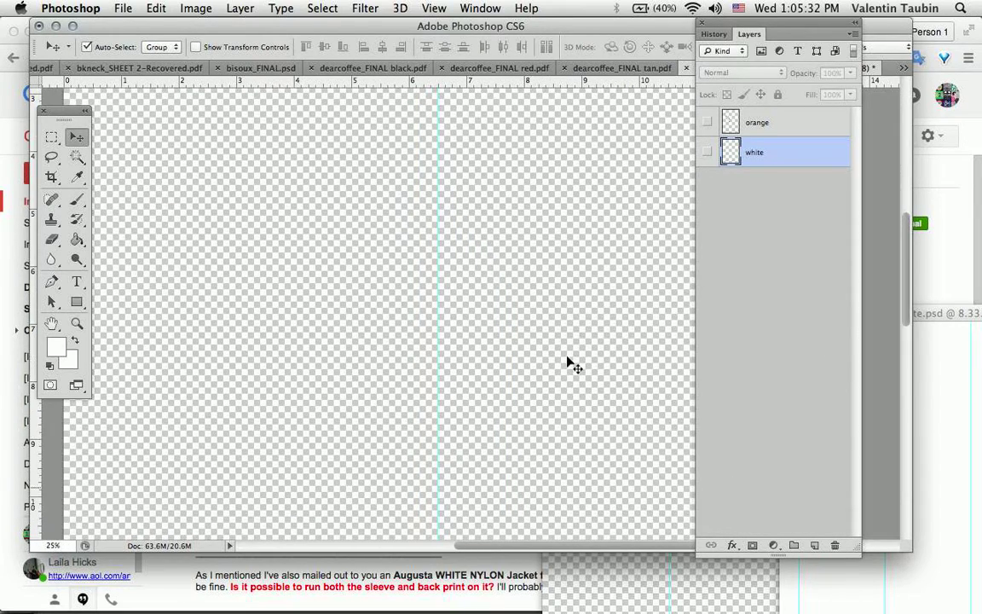
click(706, 152)
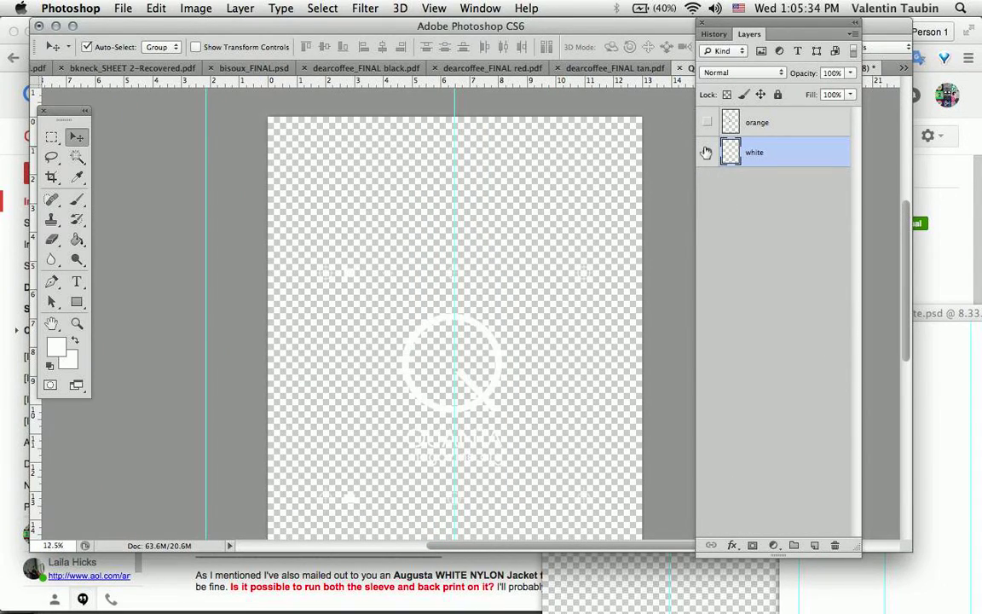
double_click(815, 162)
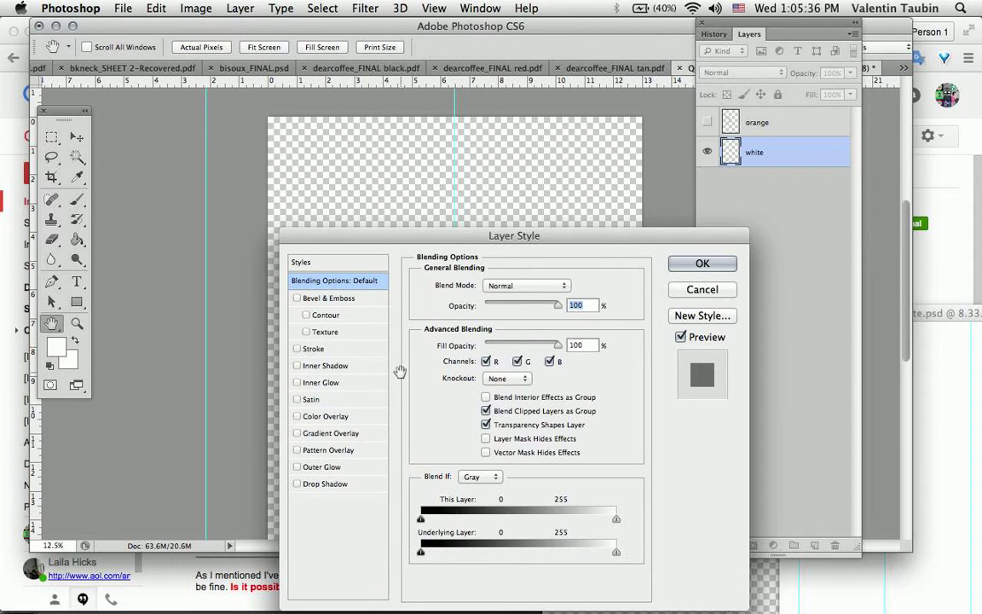
click(347, 415)
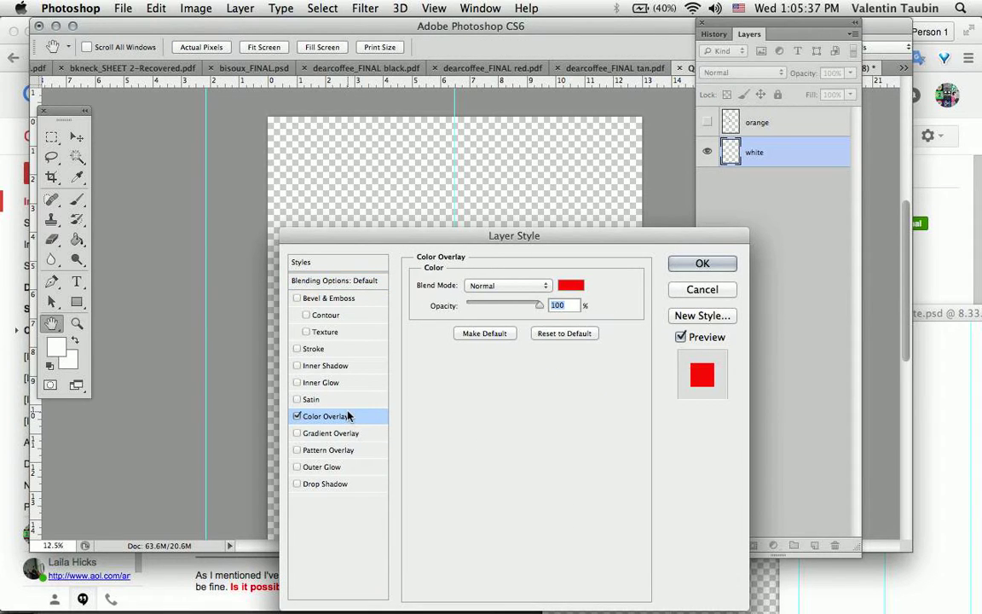
click(579, 286)
drag(428, 296, 535, 424)
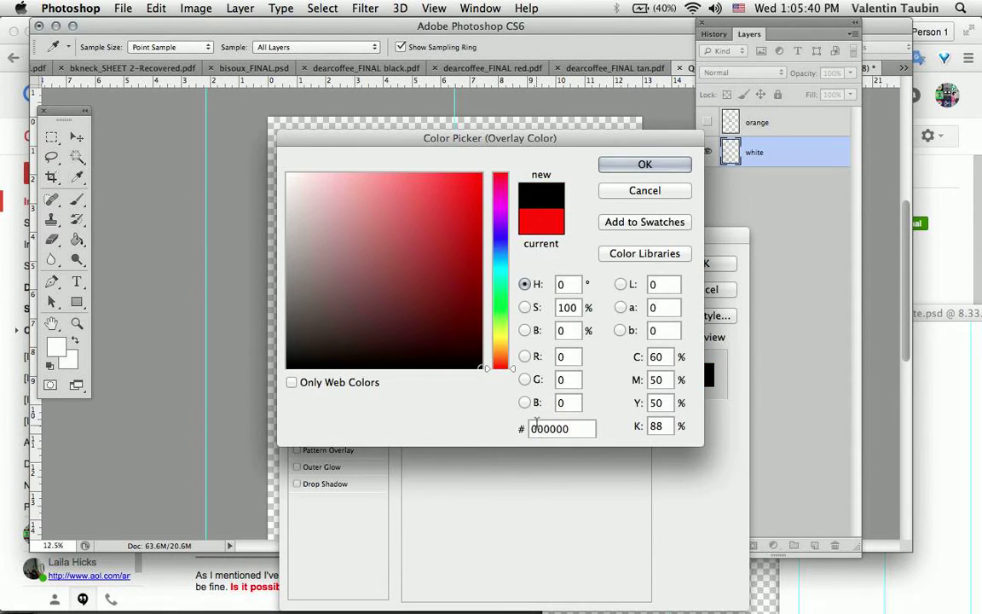
key(Return)
key(Return)
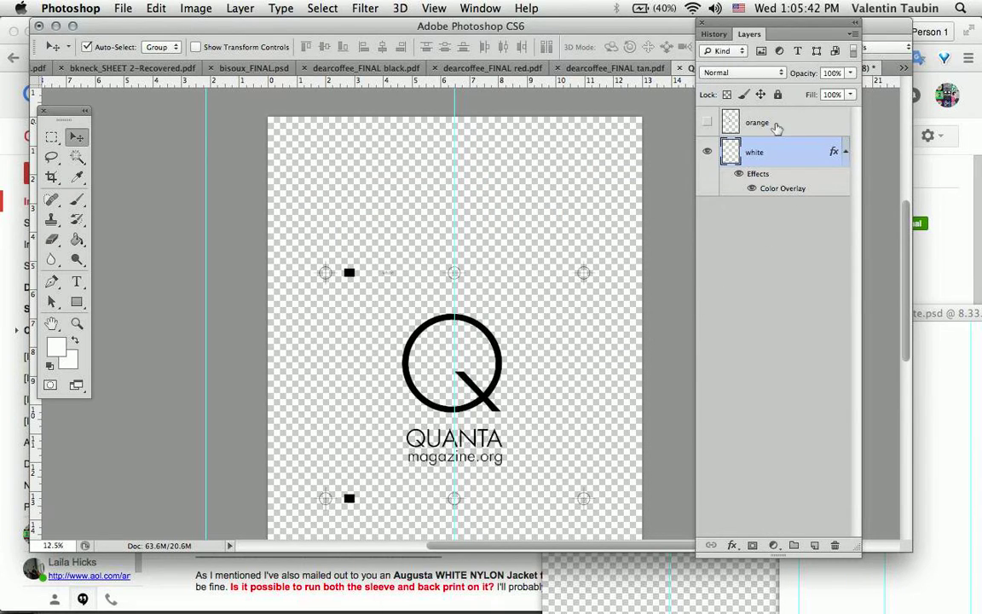
- Hide the white layer, show the orange layer and apply a black (000000) Color Overlay to it
click(708, 153)
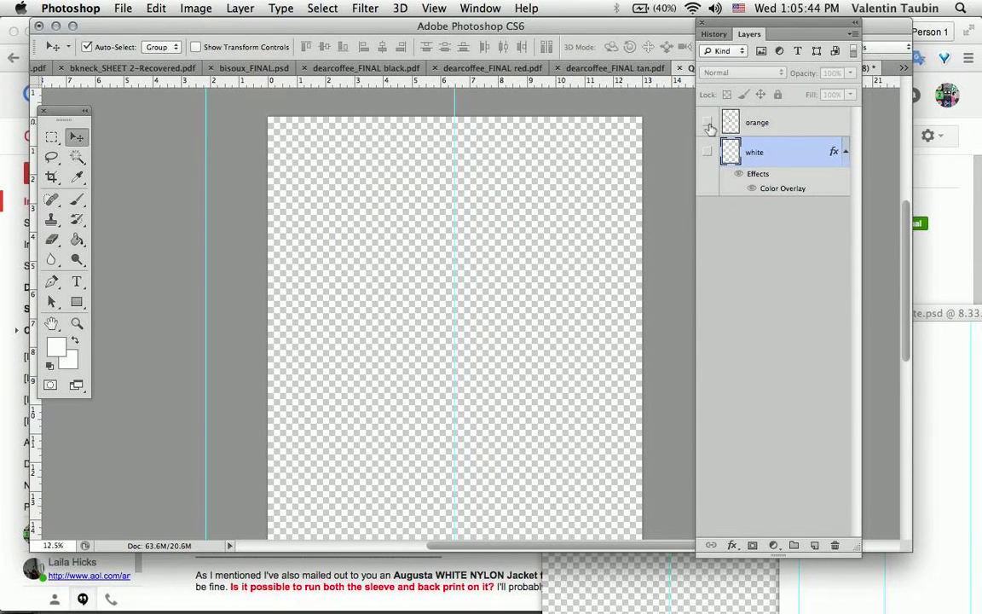
click(707, 122)
double_click(816, 124)
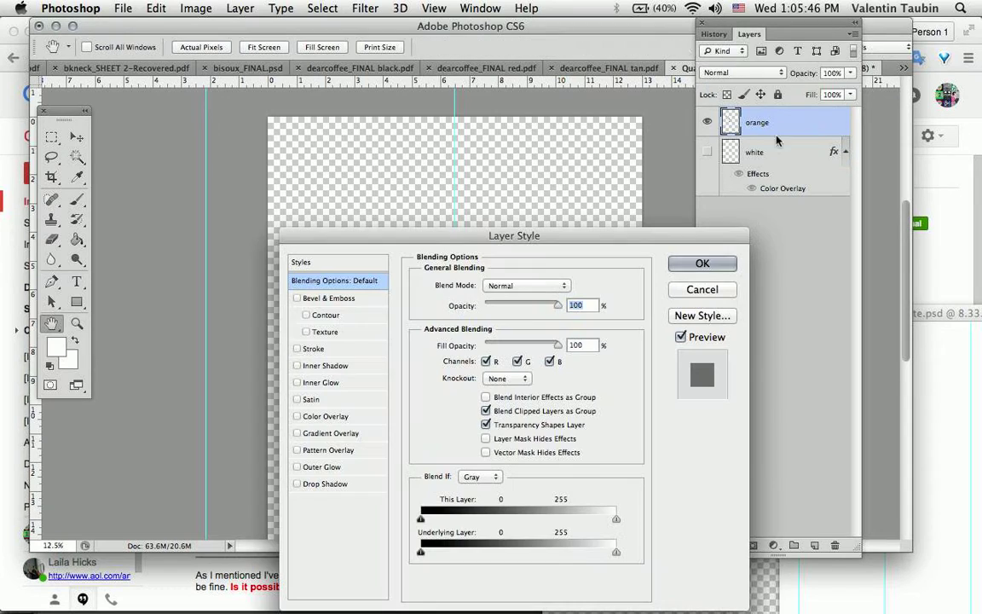
click(306, 416)
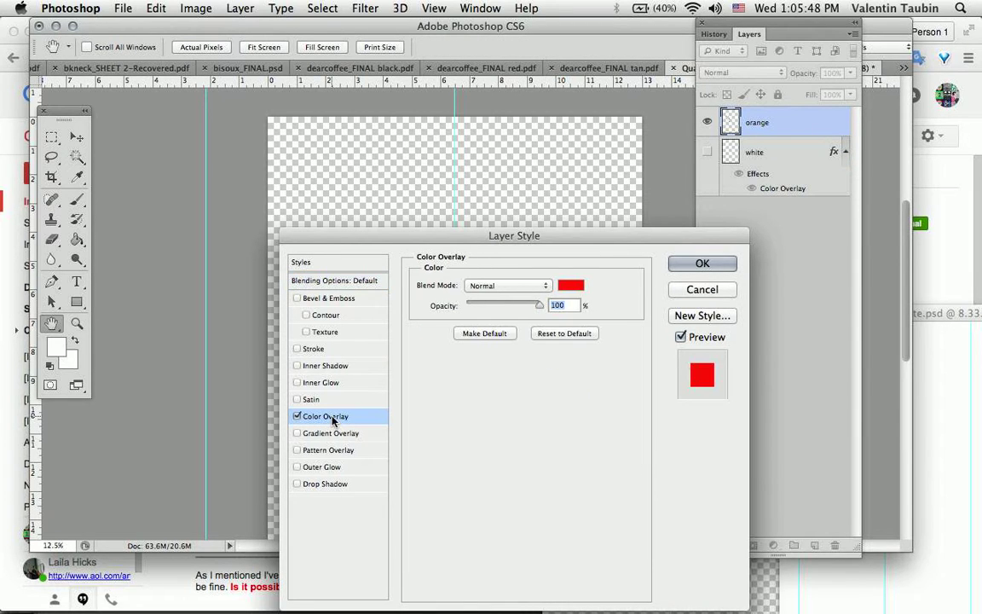
drag(551, 241, 855, 234)
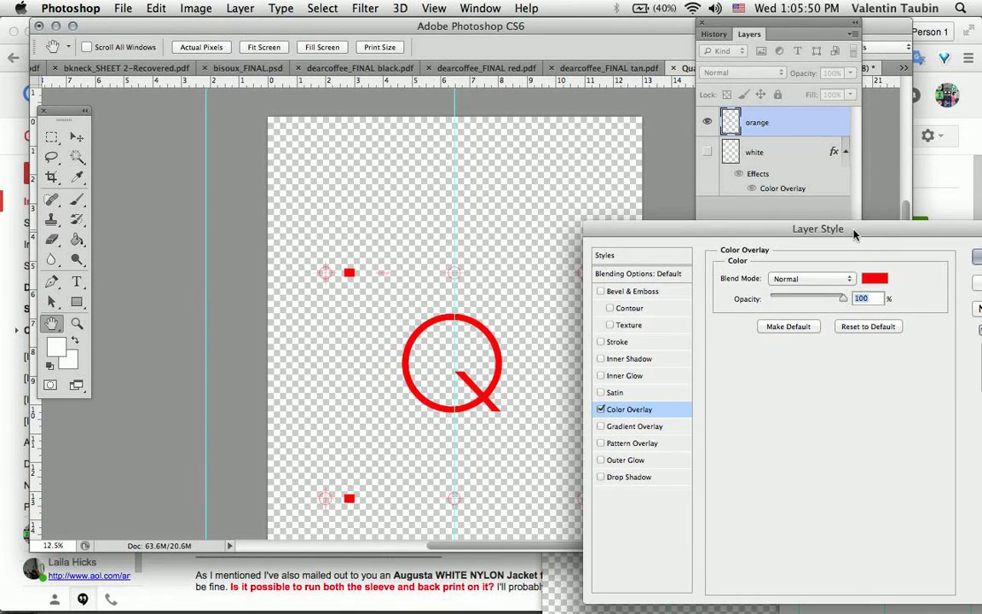
click(875, 278)
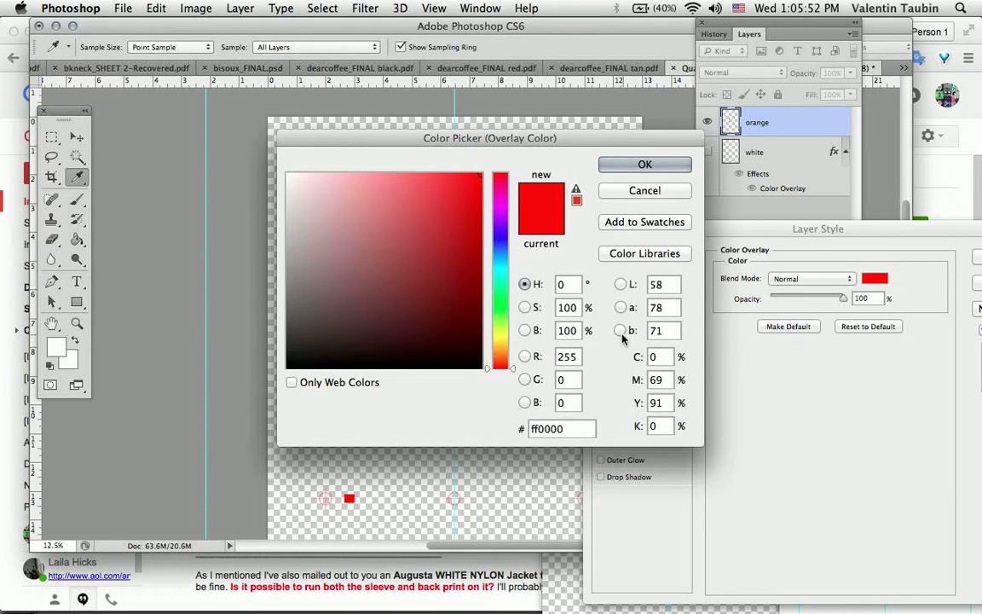
drag(454, 365, 506, 365)
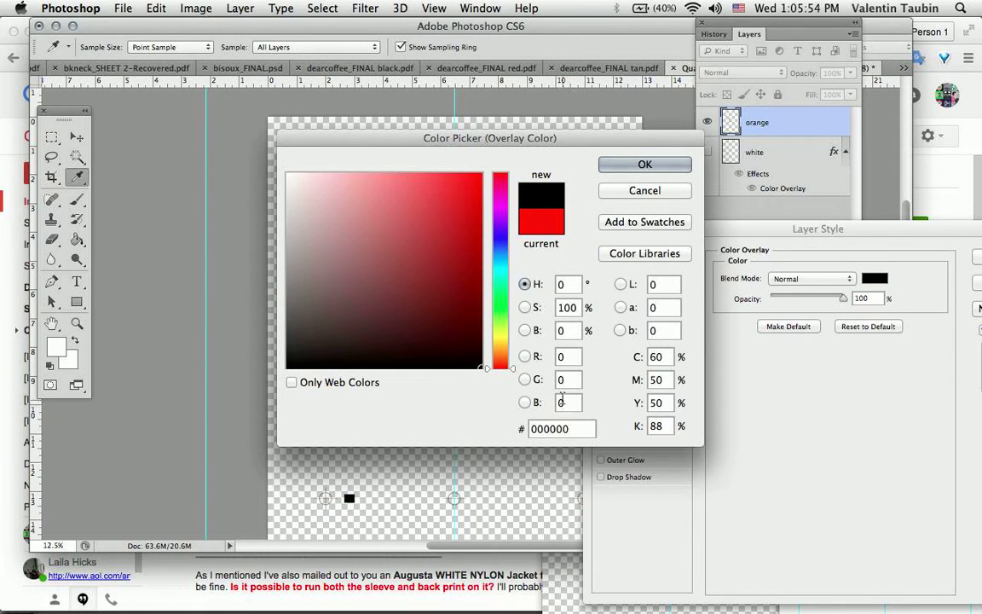
mouse_move(440, 309)
mouse_down()
mouse_move(402, 258)
mouse_move(445, 284)
mouse_move(540, 404)
mouse_up()
drag(580, 432, 498, 427)
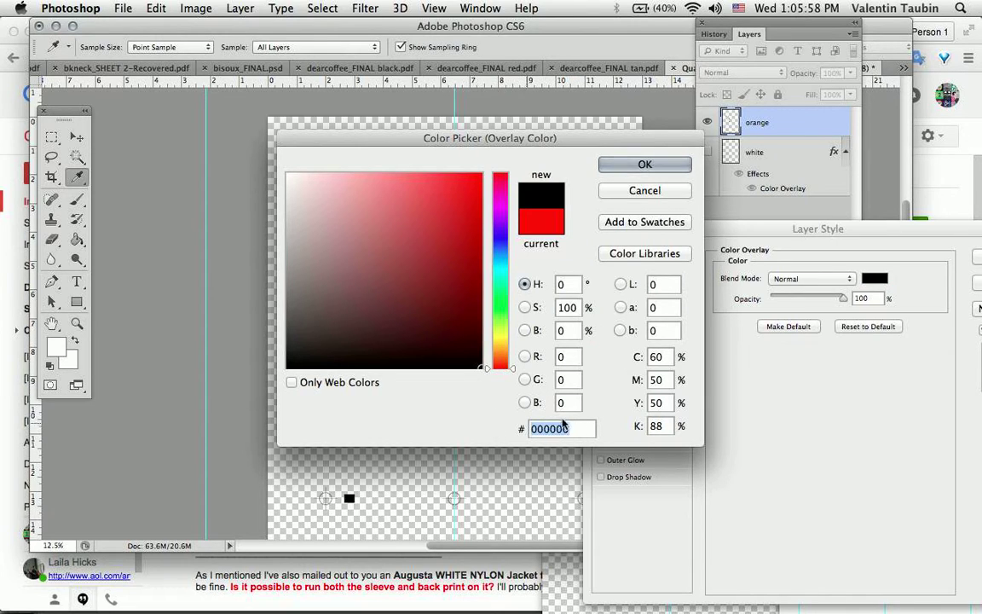
click(621, 166)
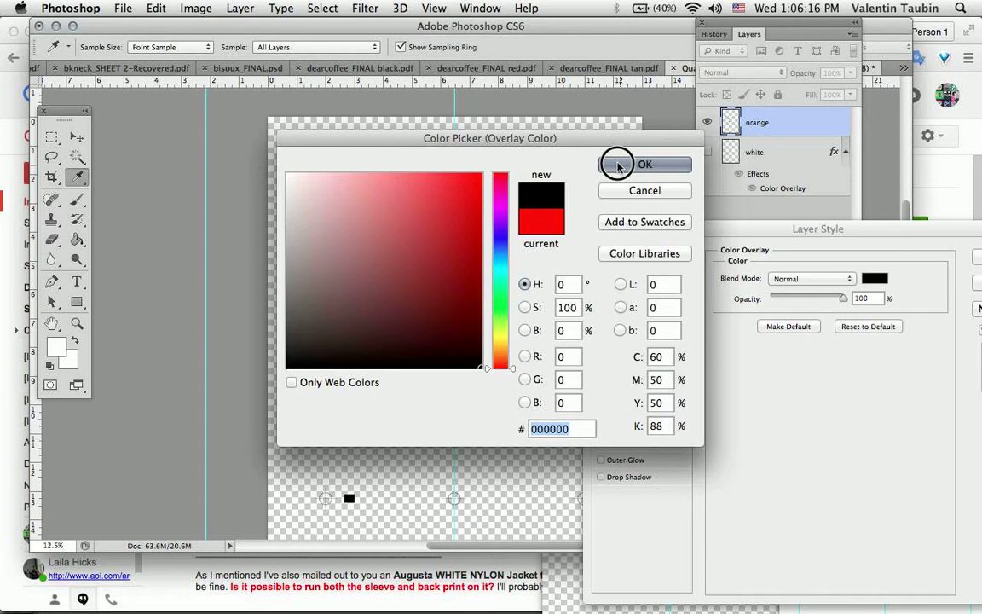
click(617, 164)
key(Return)
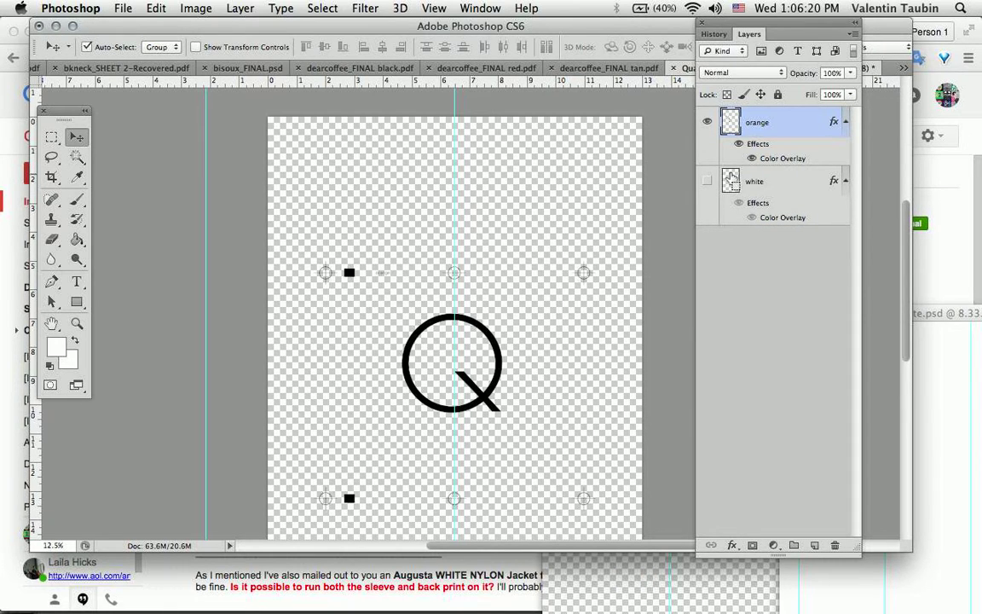
- With both layers visible, move the orange separation to the canvas's upper end and the white separation to its lower end, and save the document
key(super+minus)
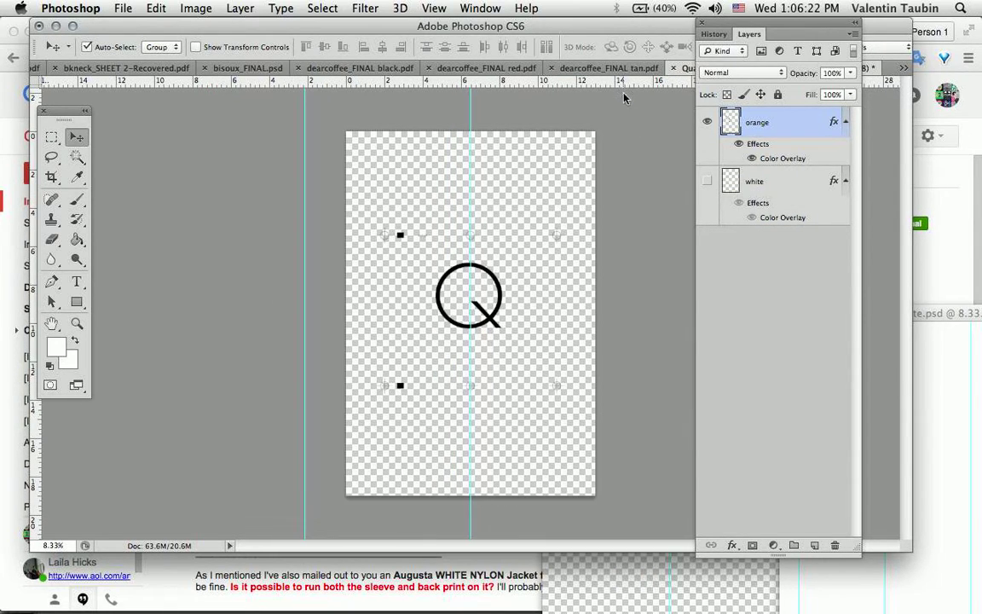
click(706, 182)
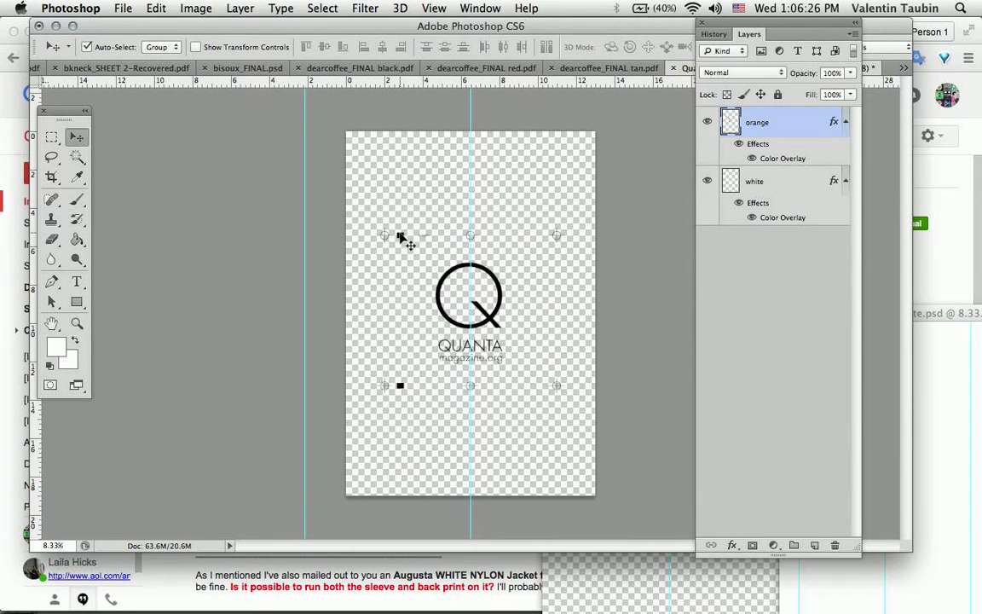
drag(390, 181, 385, 141)
drag(399, 388, 390, 478)
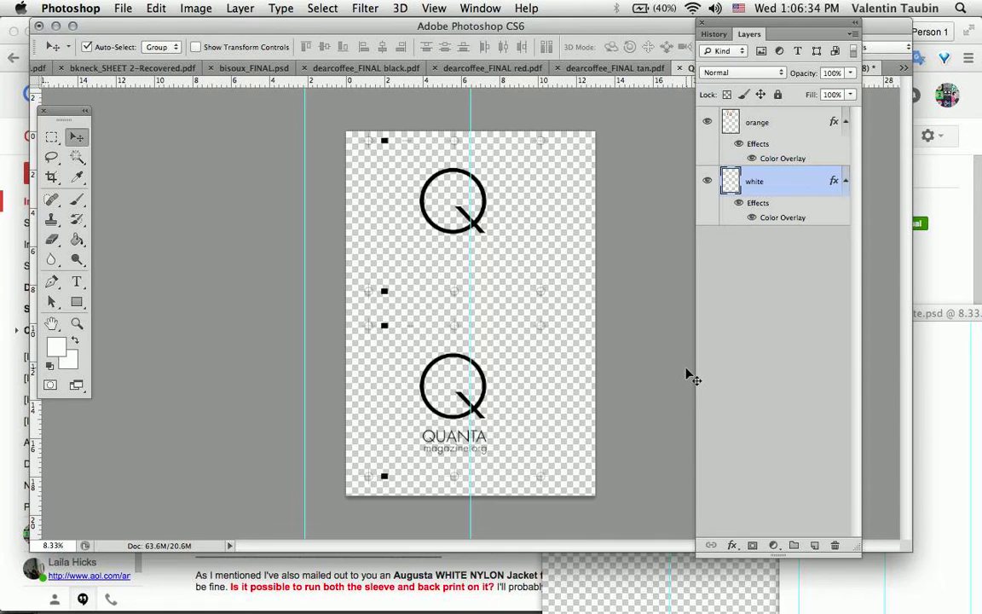
key(super+s)
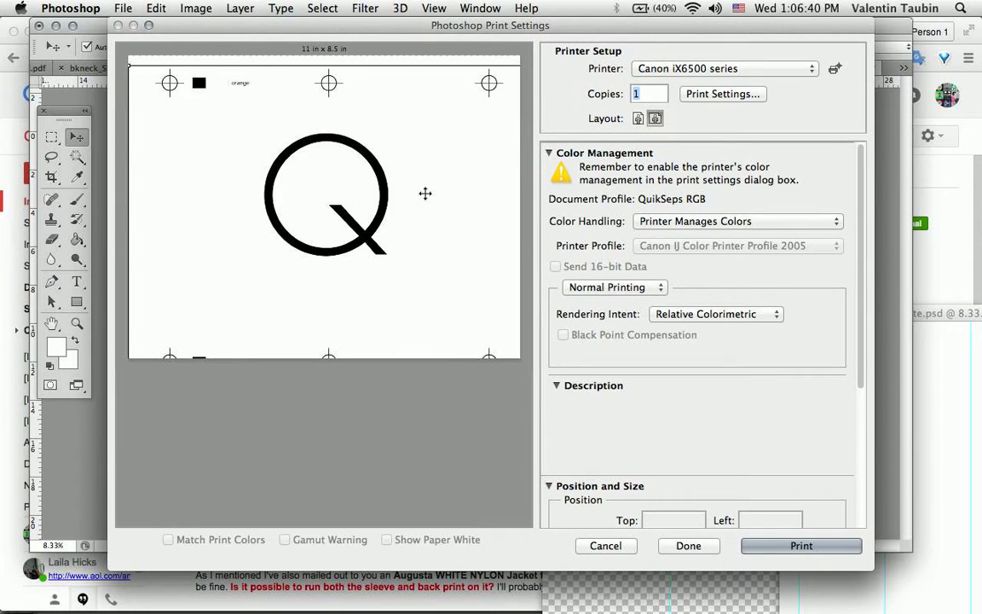
- Set the print to portrait on A3+ 13"x19" 33x48cm paper and shift the artwork slightly right on the print preview page
click(638, 118)
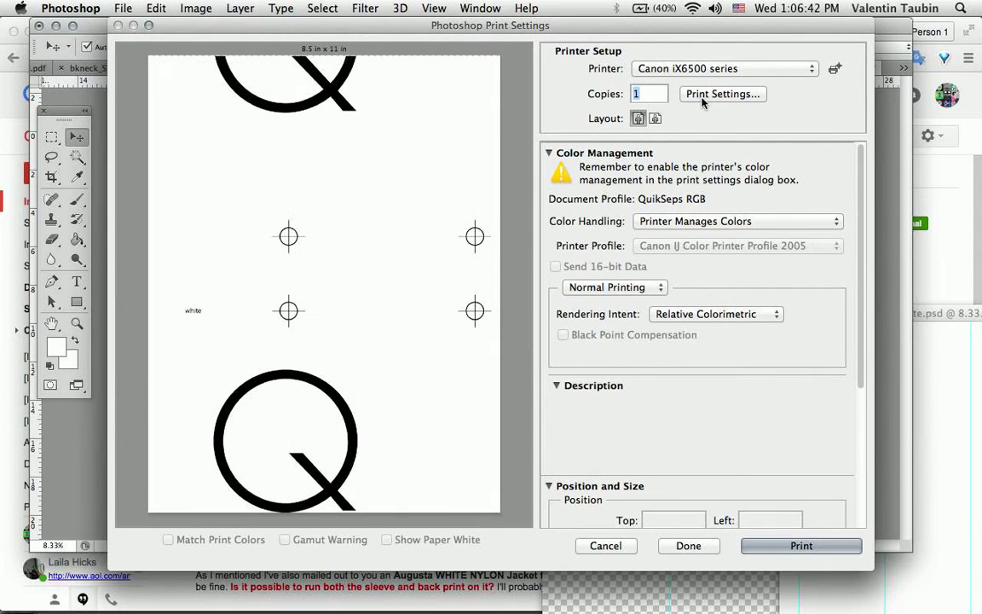
click(703, 101)
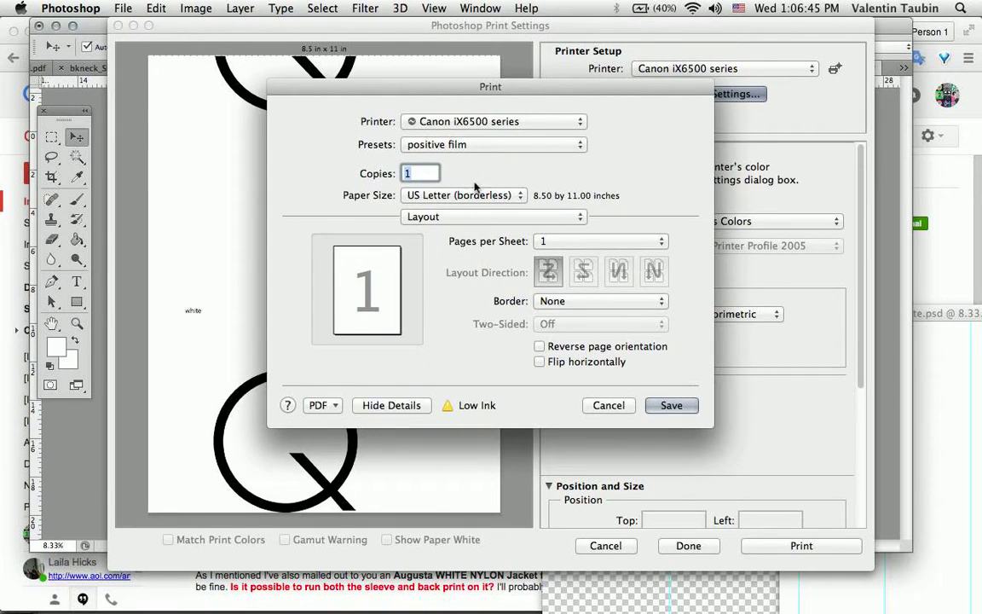
click(409, 196)
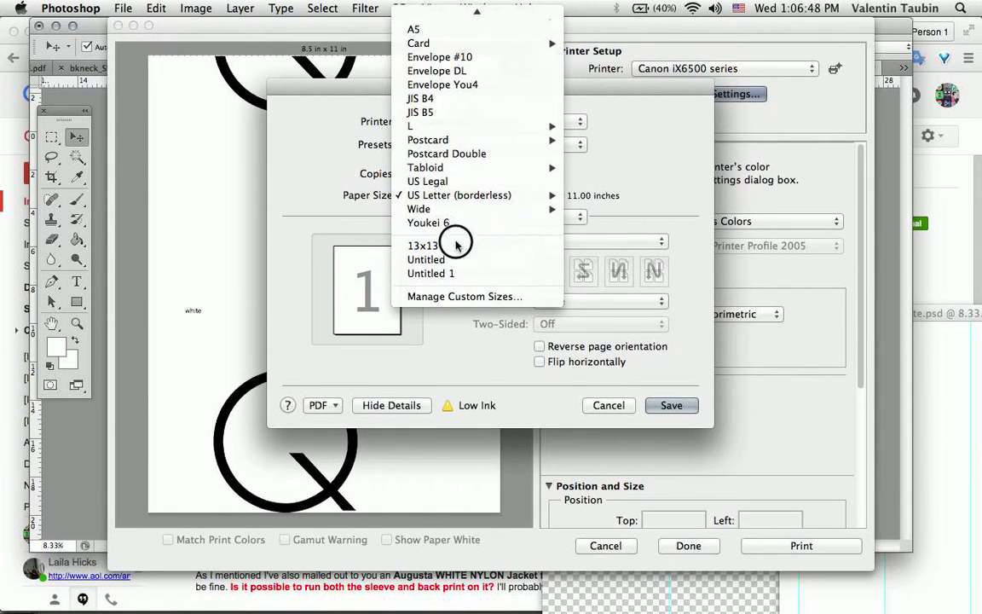
mouse_move(457, 11)
mouse_move(452, 96)
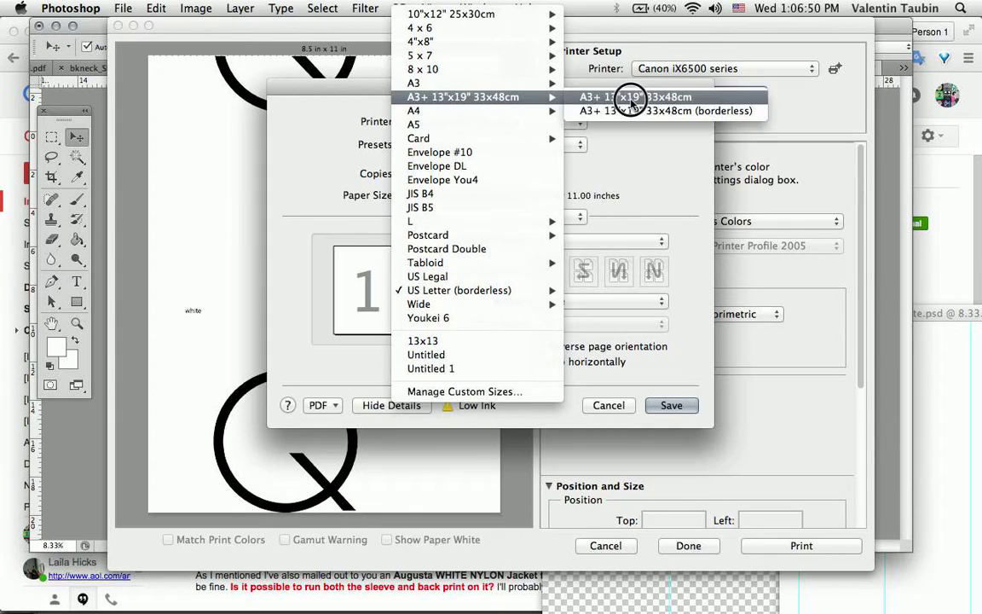
click(635, 96)
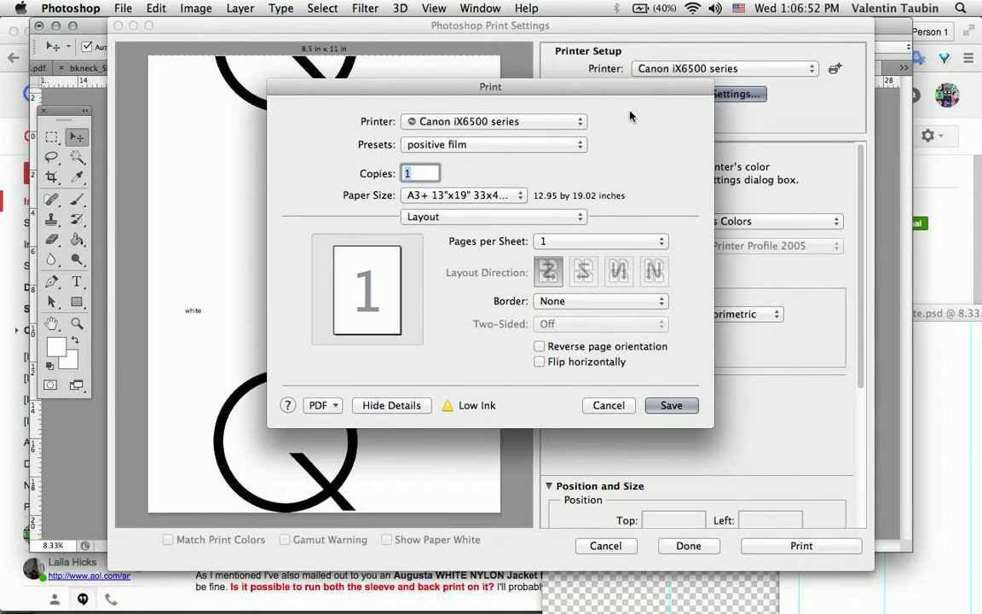
key(Return)
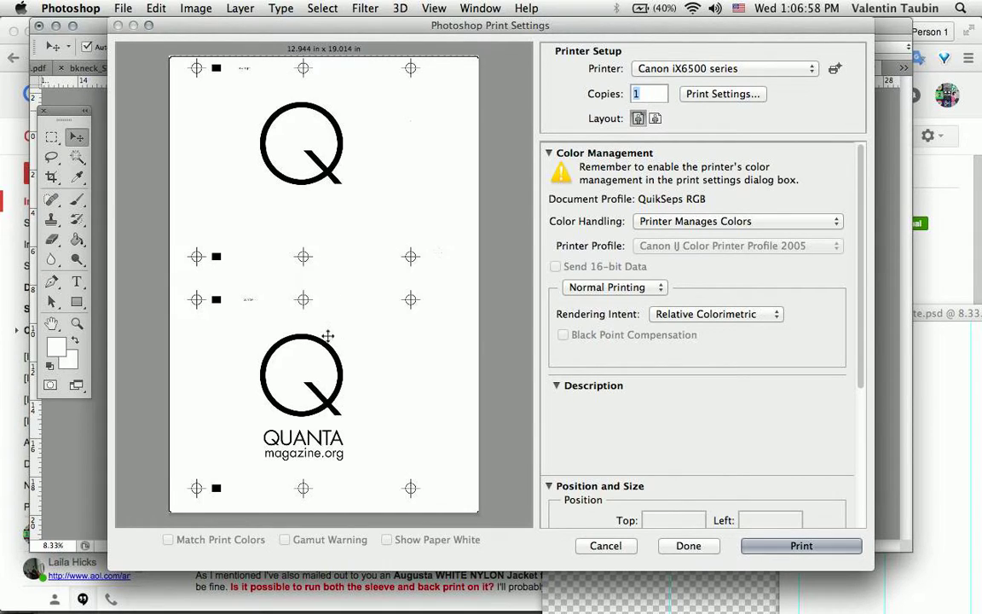
drag(337, 343, 322, 332)
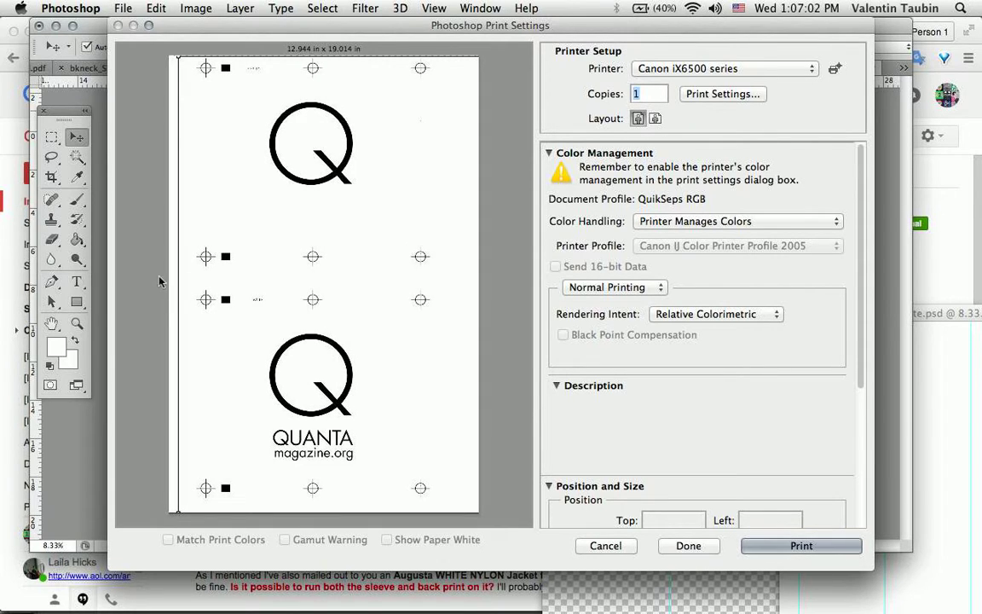